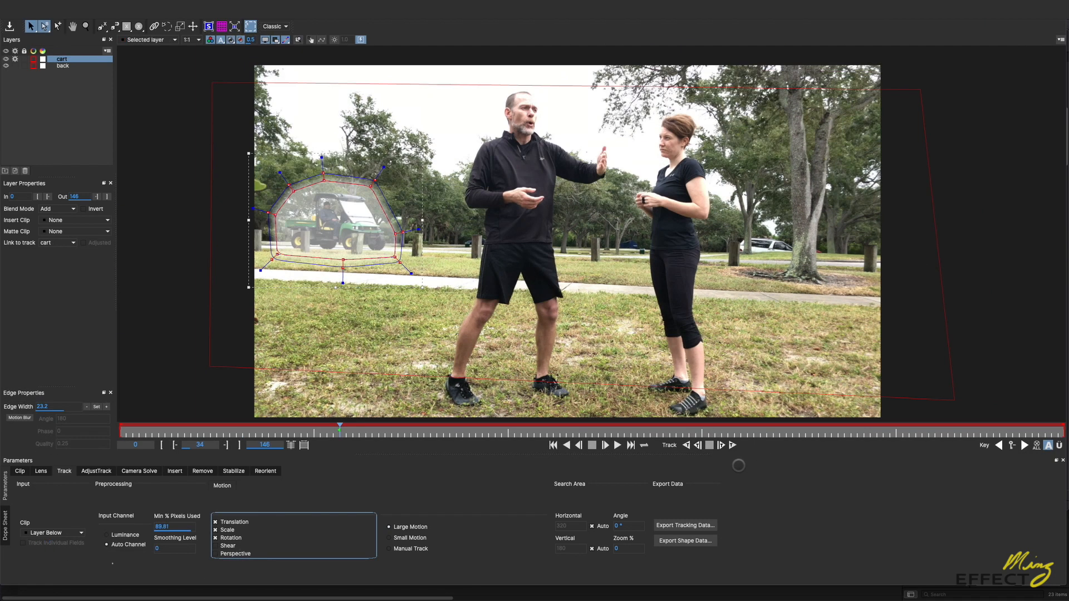
Step: Track the background layer forward through the clip, and render the cart removal on the current frame
click(733, 445)
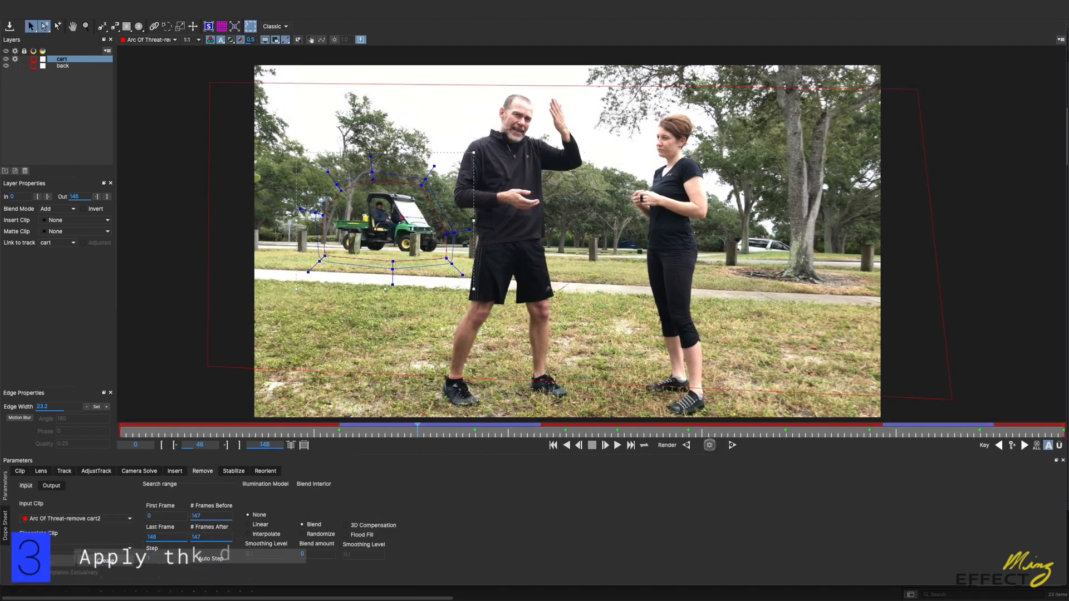
click(709, 444)
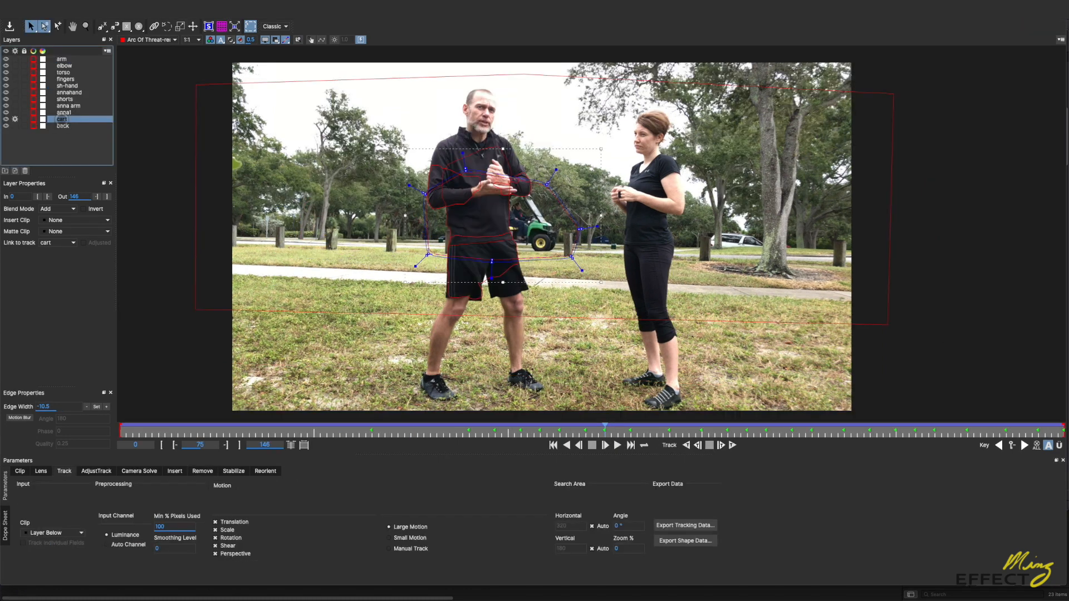
Step: Examine the foreground mask layers and the cart layer's mask around frame 70, and display the Remove settings
click(69, 92)
click(66, 72)
click(65, 67)
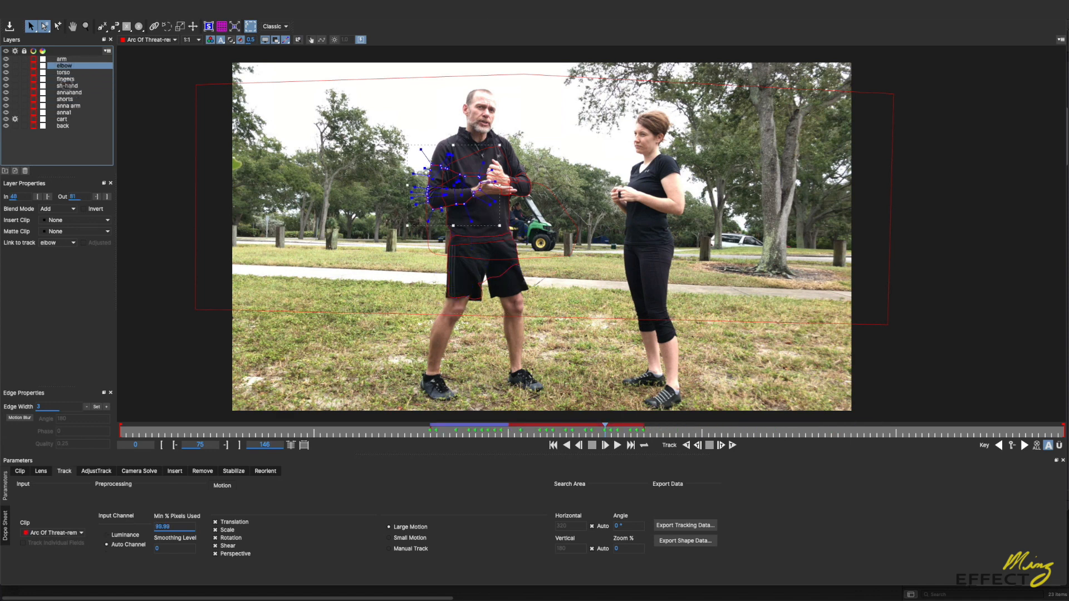
click(66, 113)
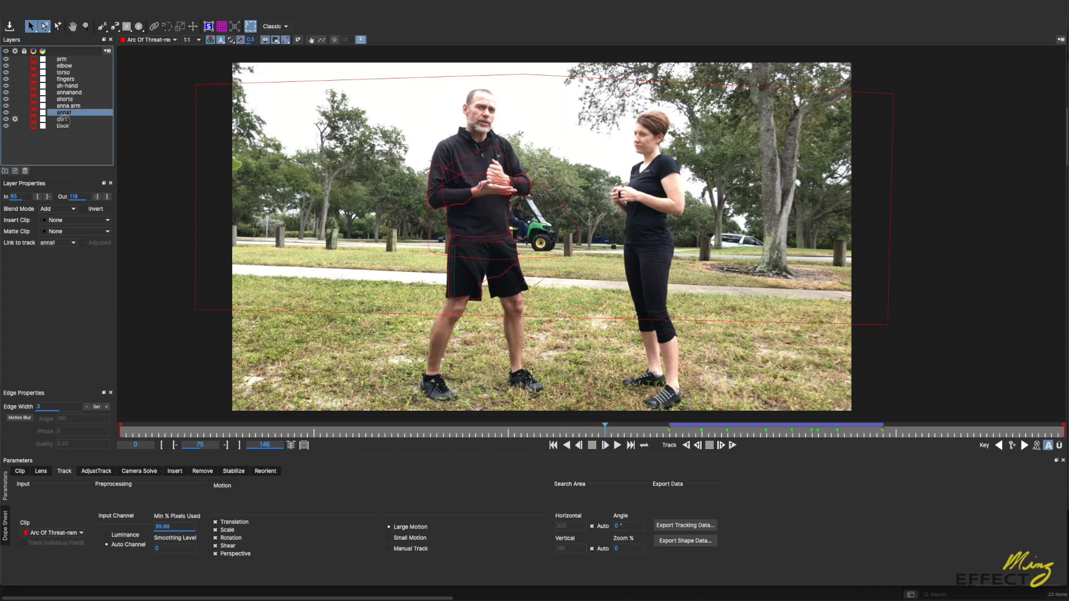
click(62, 119)
click(573, 432)
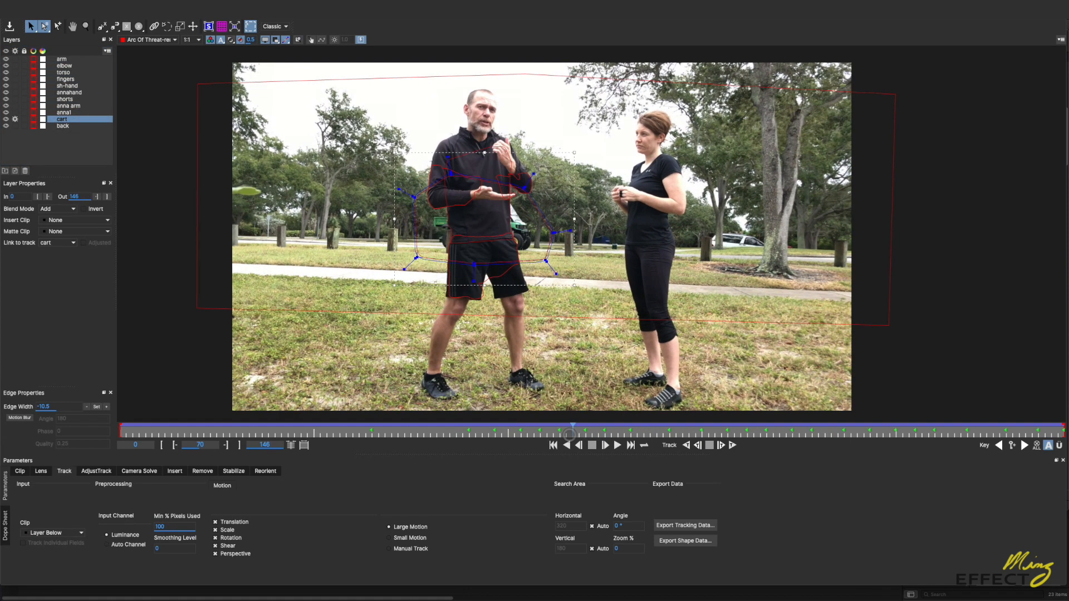
drag(569, 434, 583, 437)
click(203, 472)
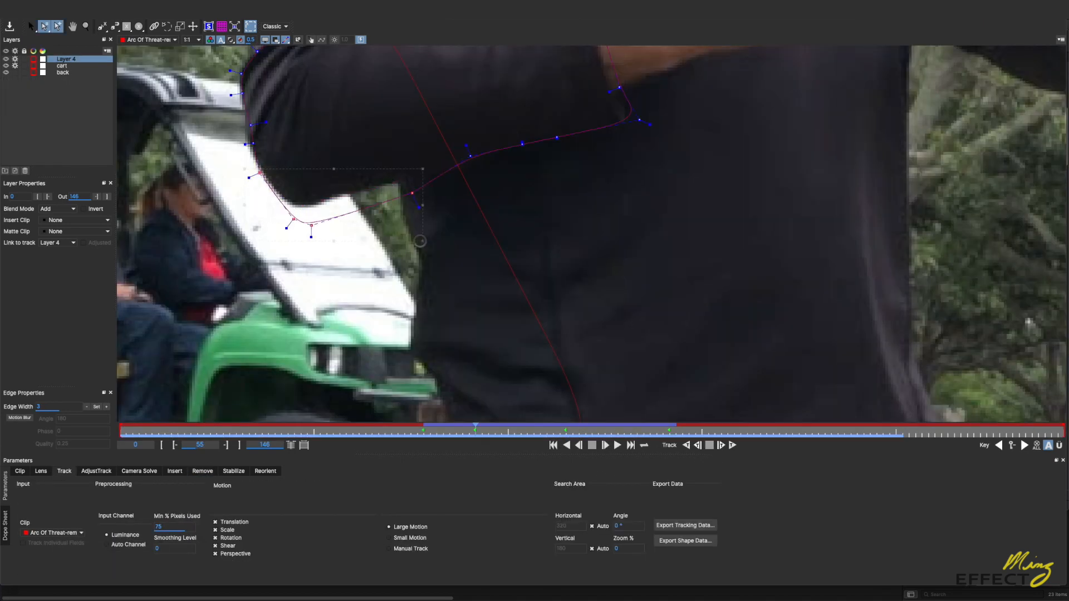
Step: Adjust the control points of the arm shape to fit the elbow and the sleeve's edge at frame 55
drag(420, 241, 383, 223)
click(273, 122)
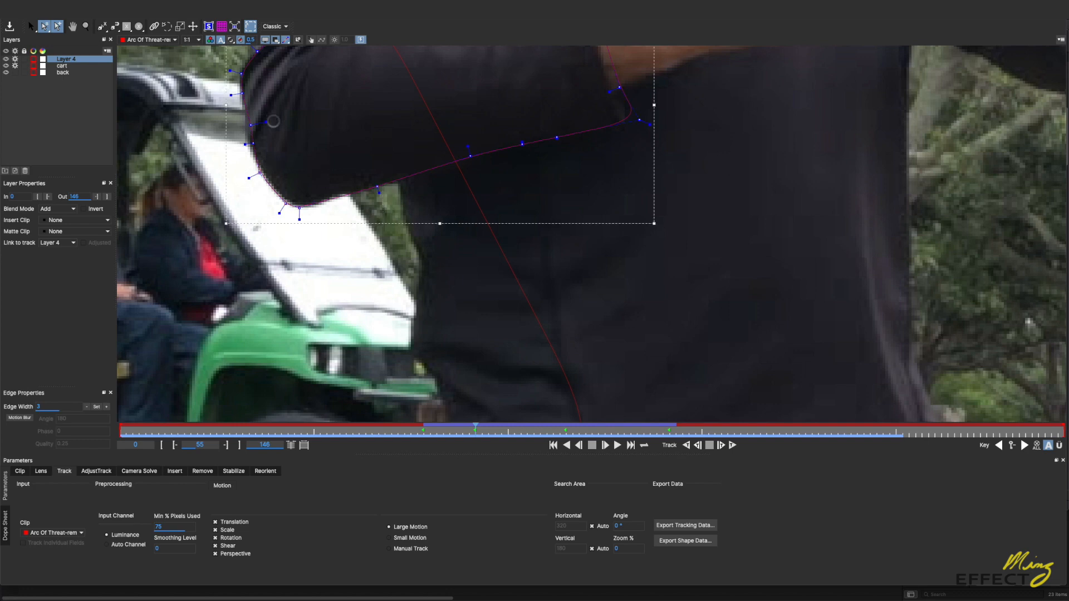
drag(273, 121, 247, 146)
click(273, 122)
drag(242, 94, 243, 104)
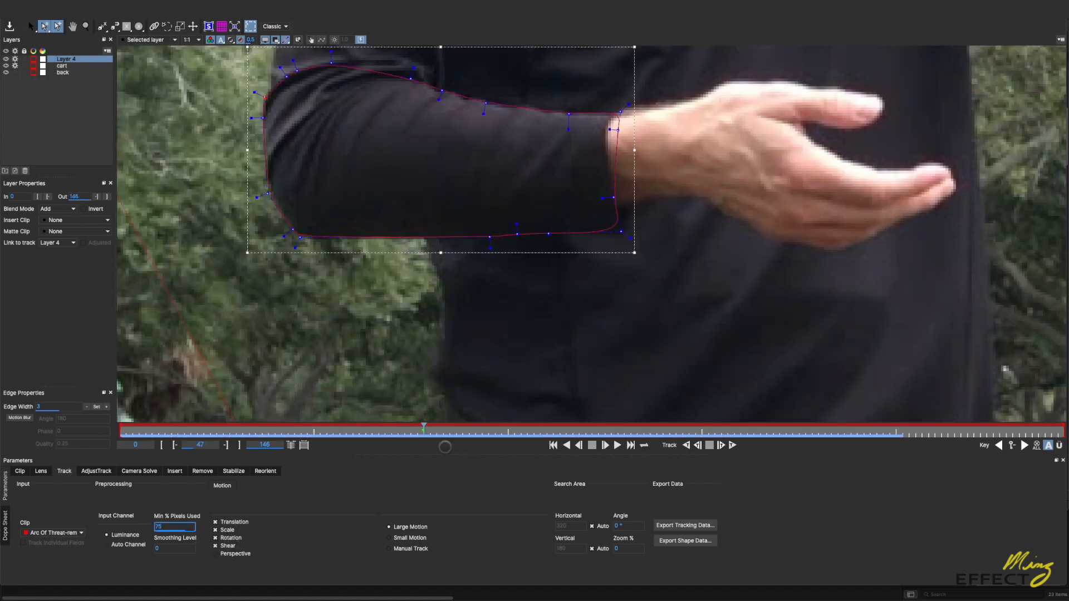
Step: Enable Perspective motion for the arm layer, track it forward from frame 47 and stop the tracking
click(216, 553)
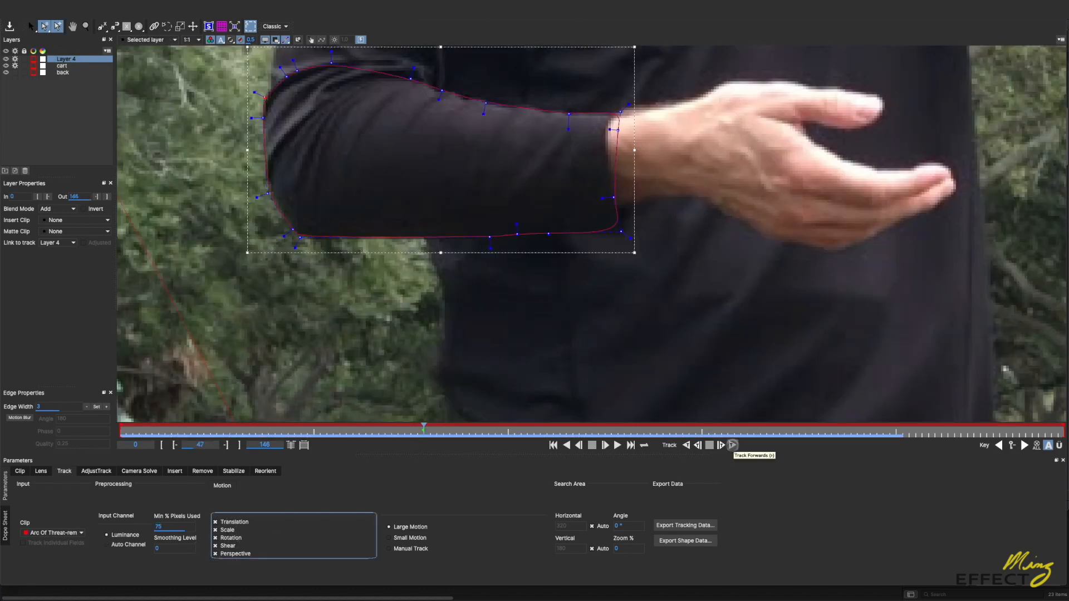
click(732, 445)
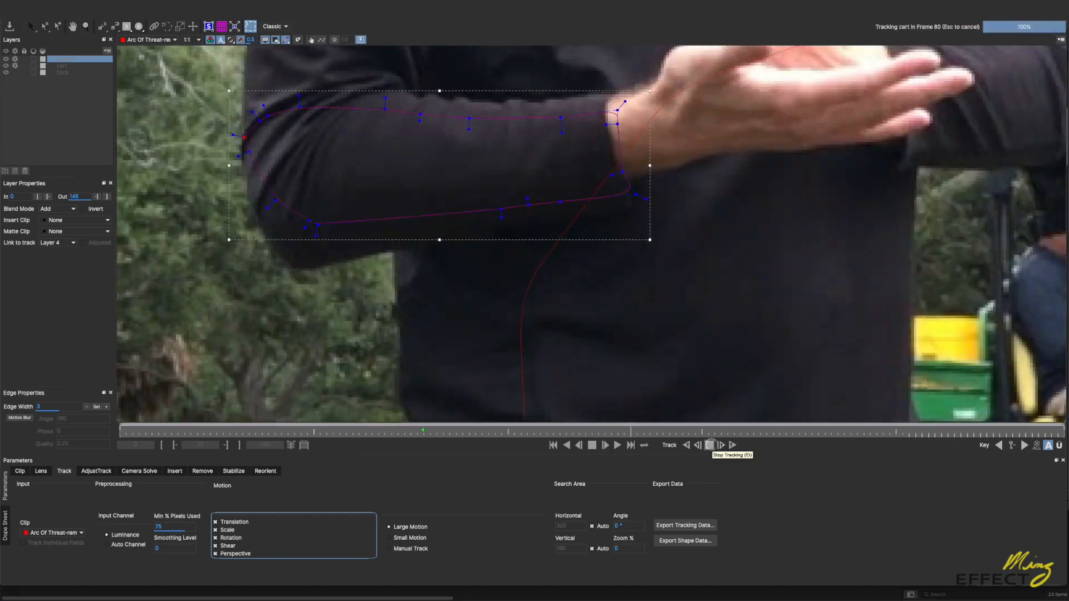
click(710, 445)
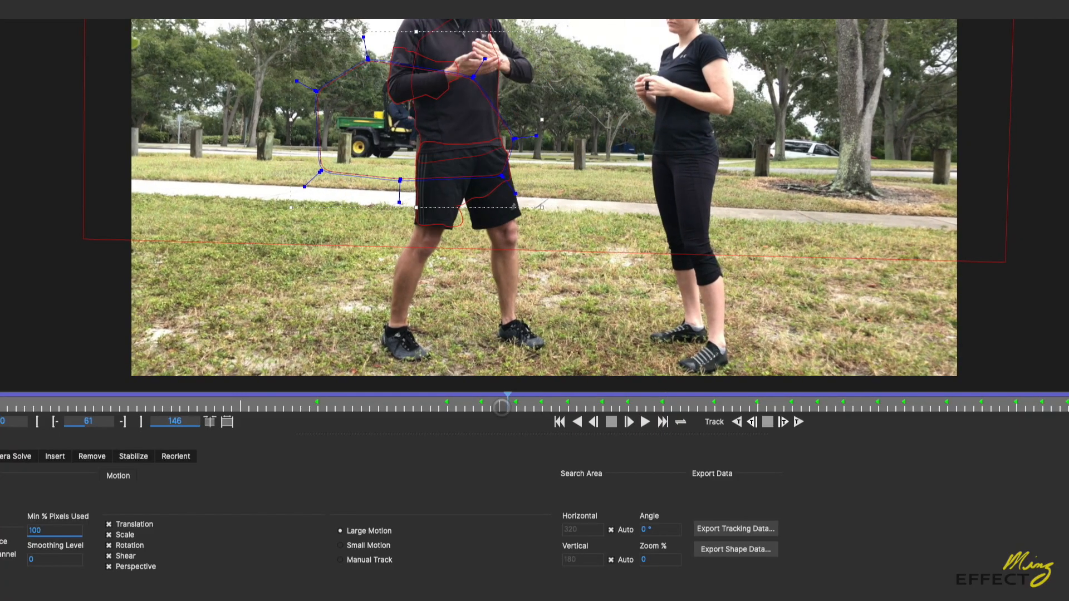
Step: Render the Remove operation forward for the cart layer
click(89, 458)
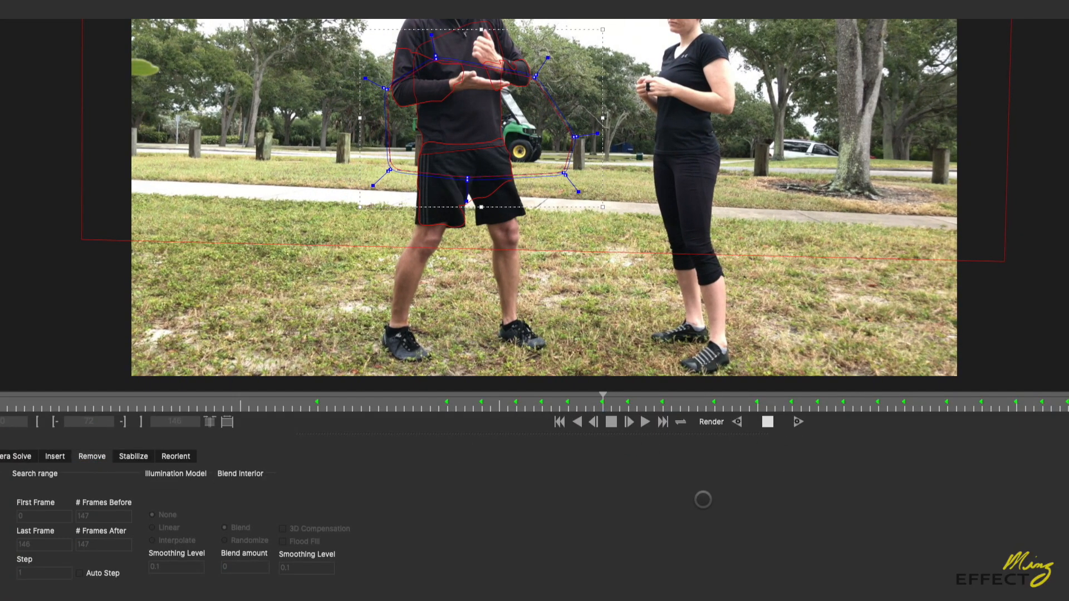
click(798, 421)
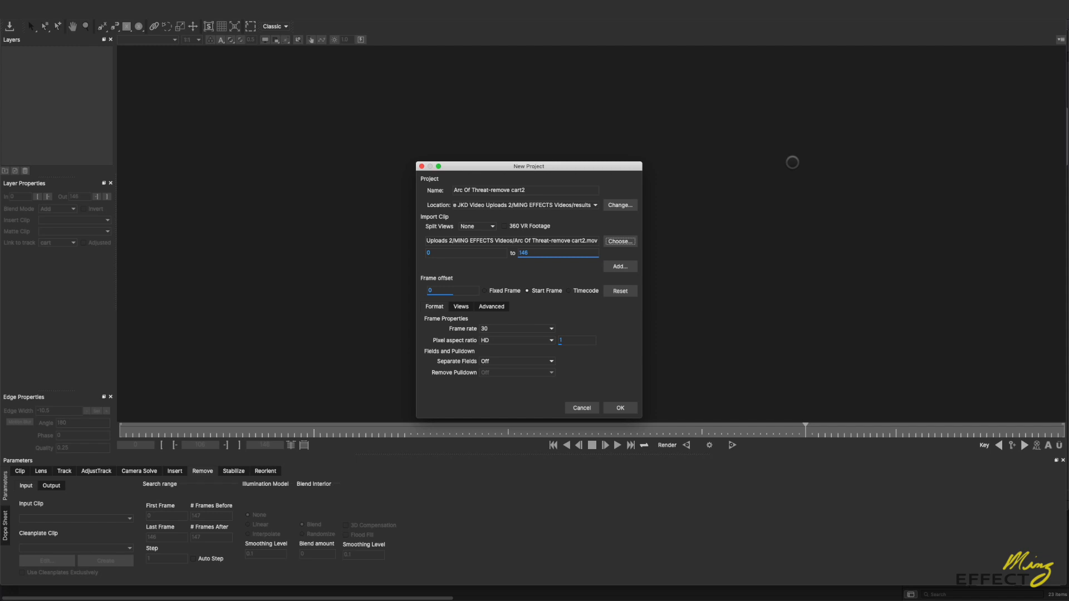
Step: Create the project "Arc Of Threat-remove cart2" from the clip "Arc Of Threat-remove cart2.mov" at a frame rate of 30
drag(604, 167, 582, 148)
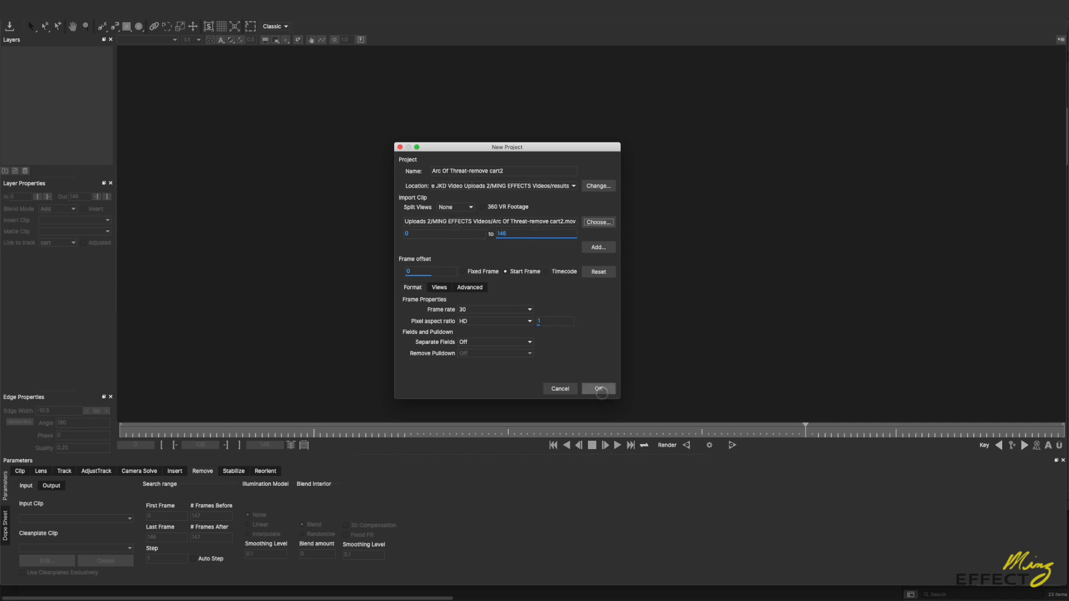
click(598, 388)
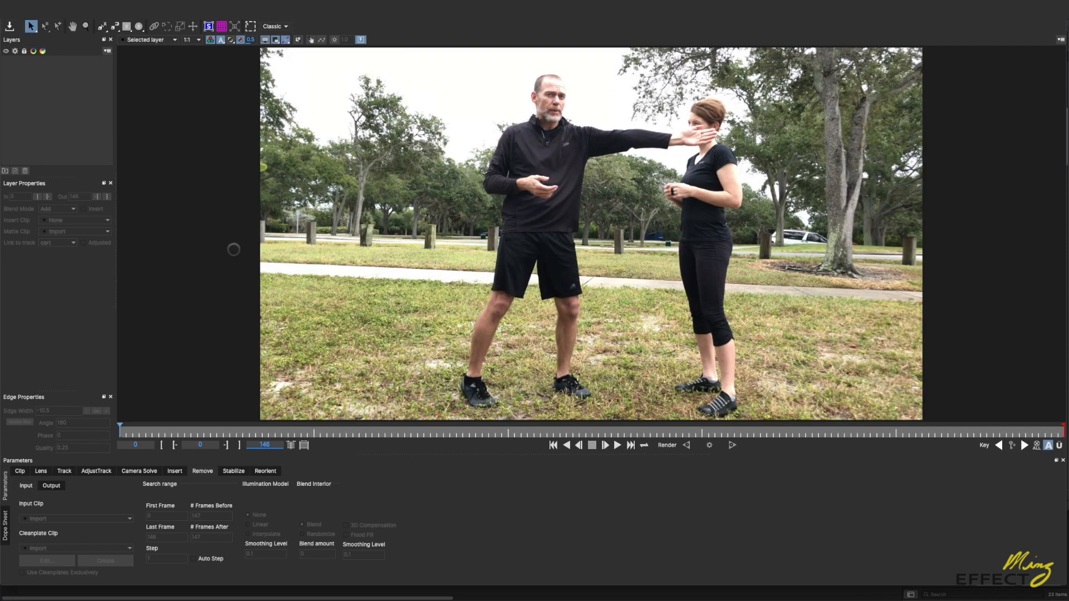
Step: At frame 19, draw a four-point X-spline around the background and pull its upper-left corner outside the footage
drag(271, 435, 197, 441)
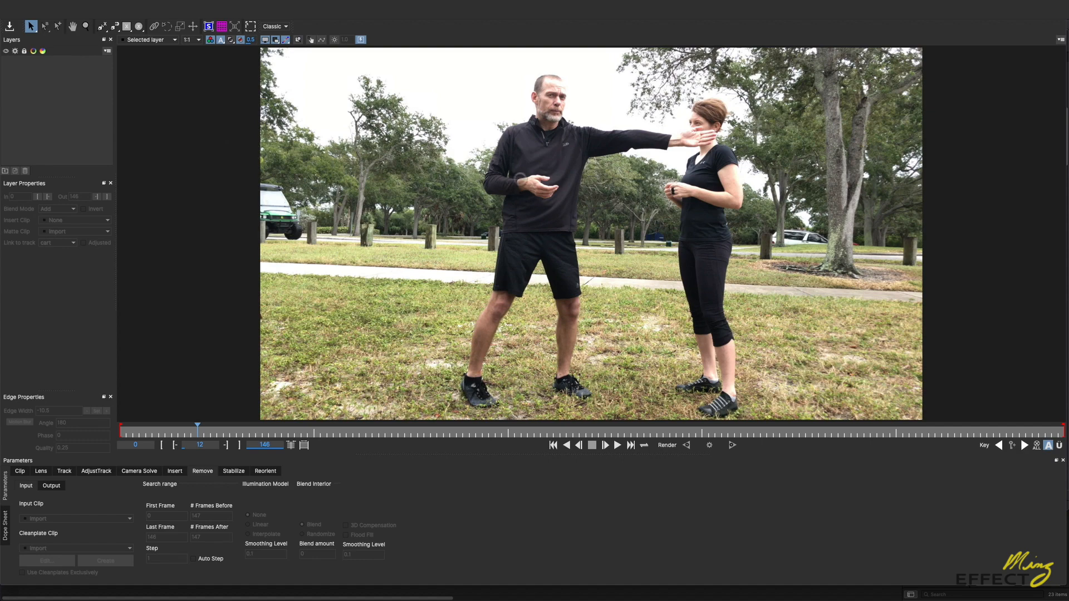
mouse_move(234, 433)
mouse_down()
mouse_move(476, 431)
mouse_move(242, 428)
mouse_up()
click(102, 26)
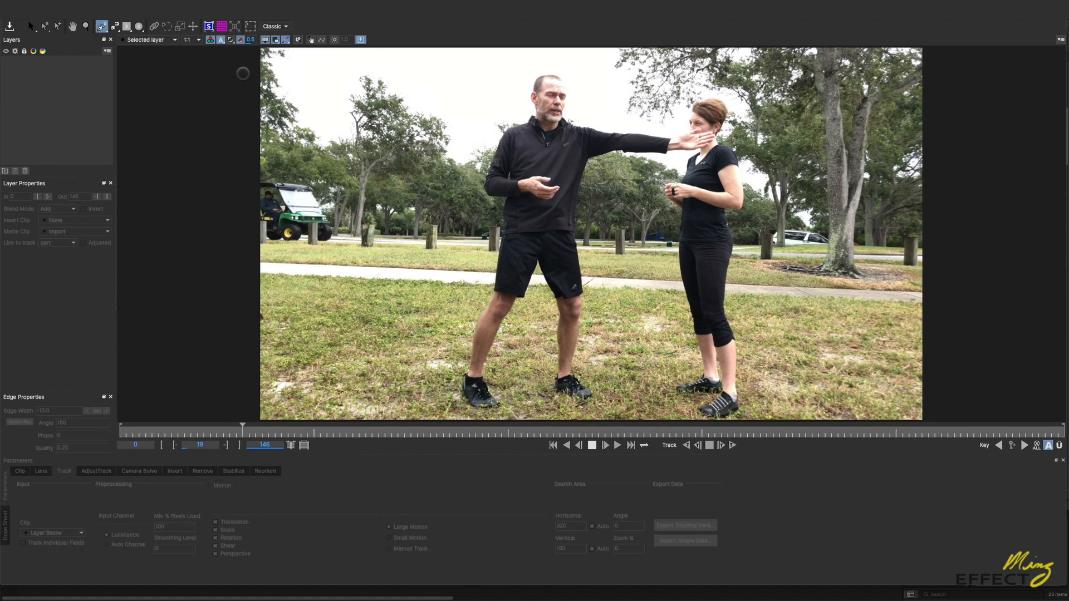
click(228, 68)
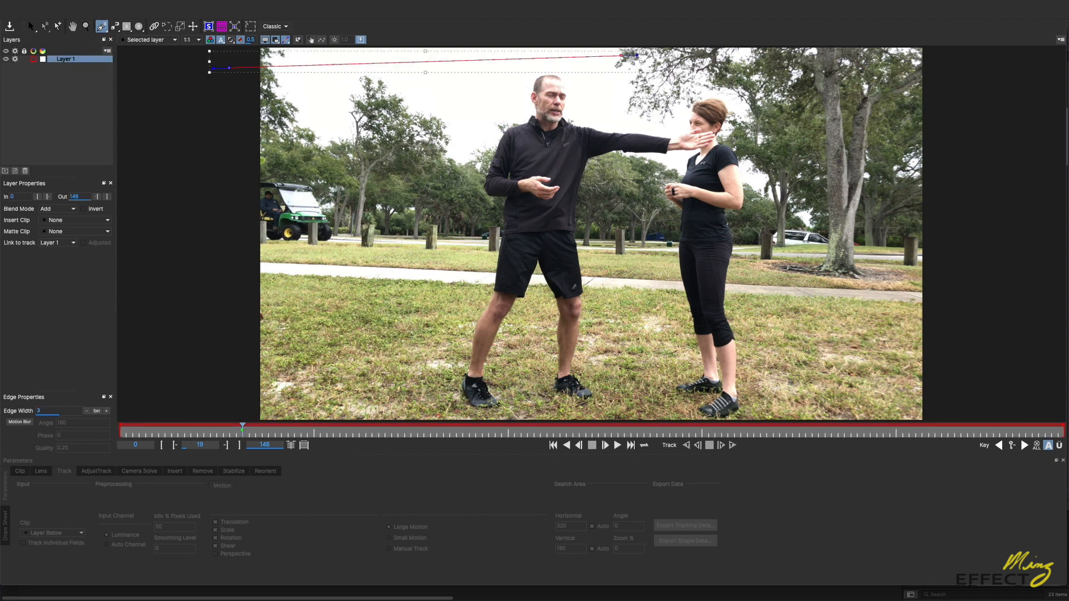
click(963, 72)
click(996, 402)
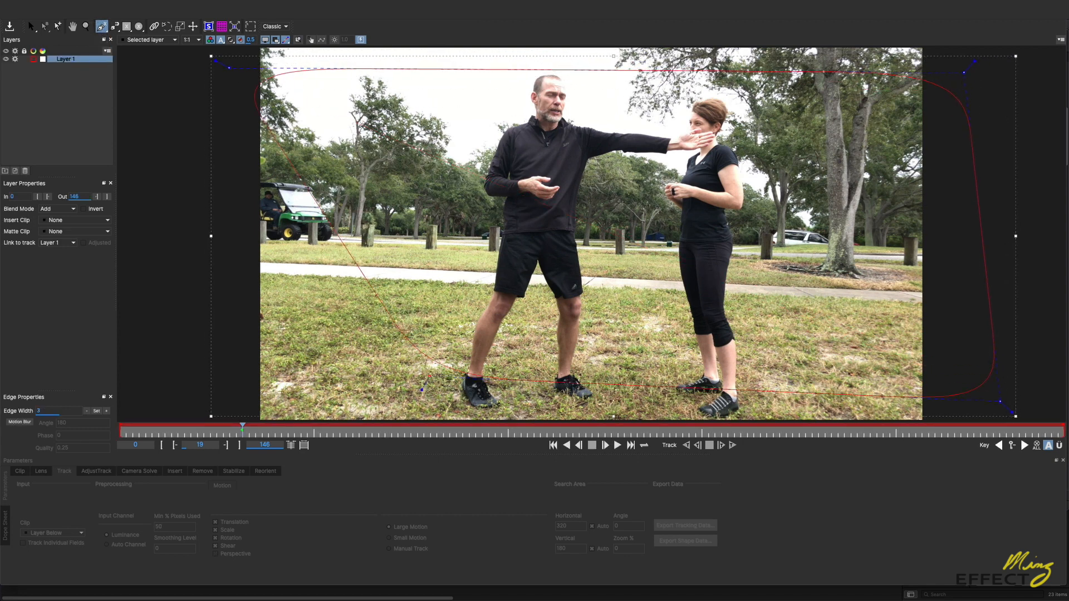
click(211, 366)
click(229, 67)
drag(229, 69, 214, 66)
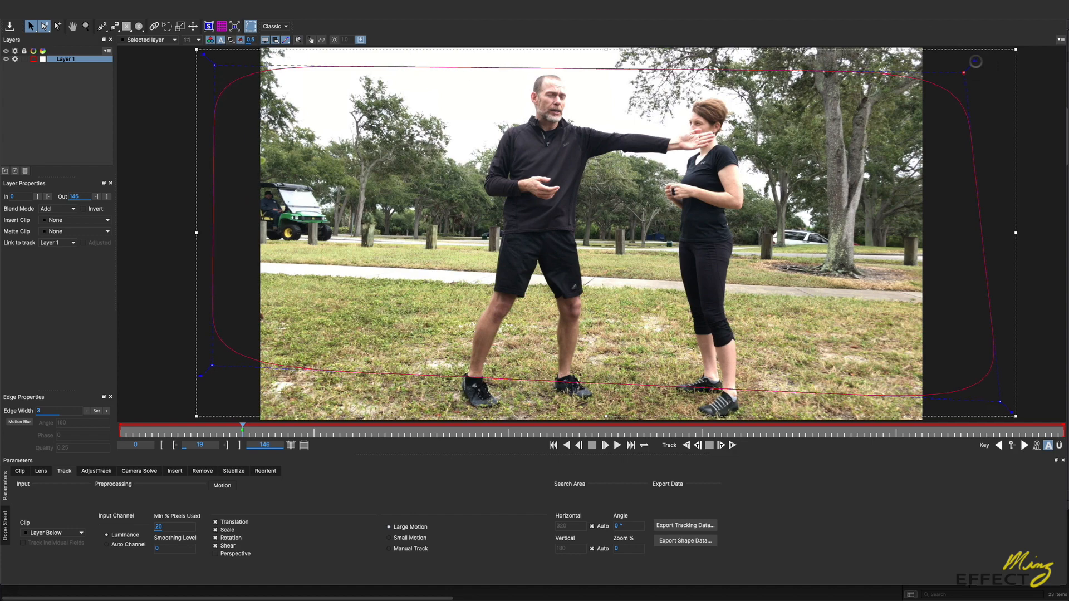
Step: Turn the background spline's four rounded corners into sharp ones and show the planar grid
drag(974, 62, 979, 56)
drag(204, 55, 197, 48)
drag(199, 378, 168, 376)
drag(1012, 412, 1020, 419)
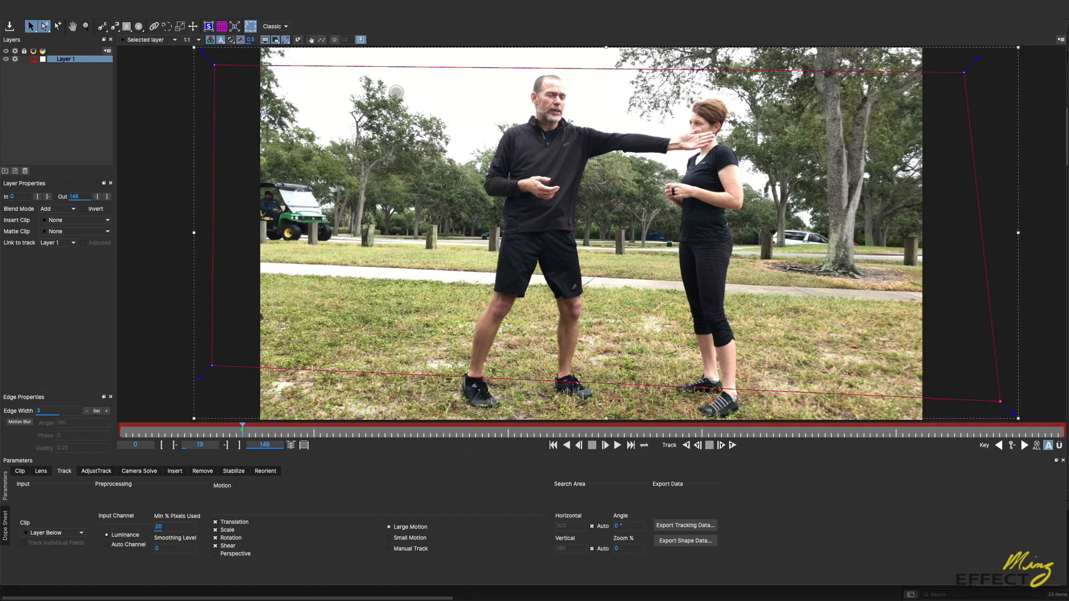
click(221, 27)
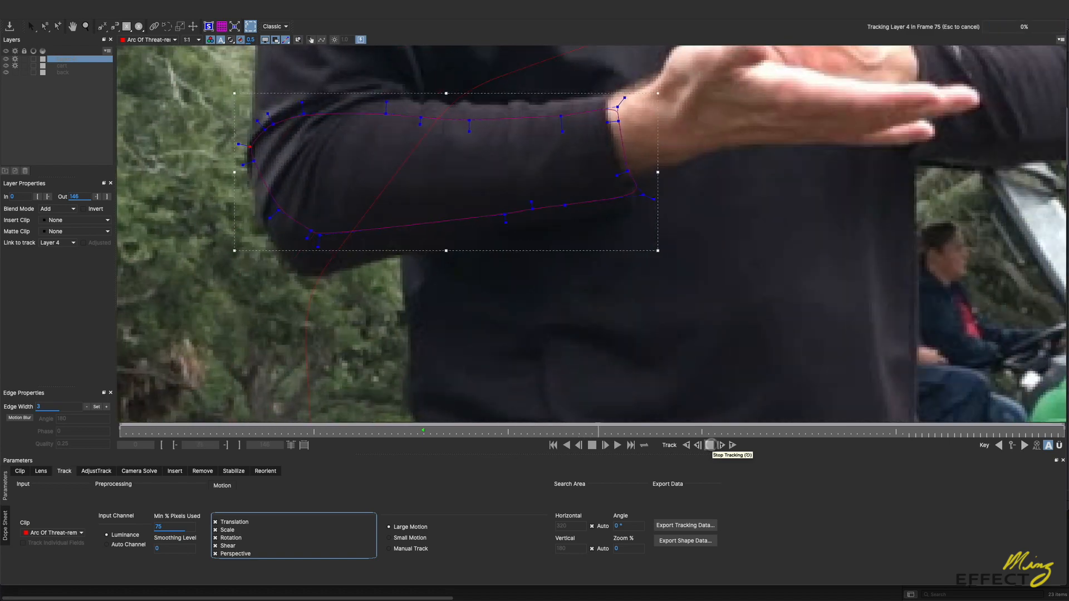
Step: Stop tracking the arm layer and adjust its shape to the sleeve at frame 85
click(709, 445)
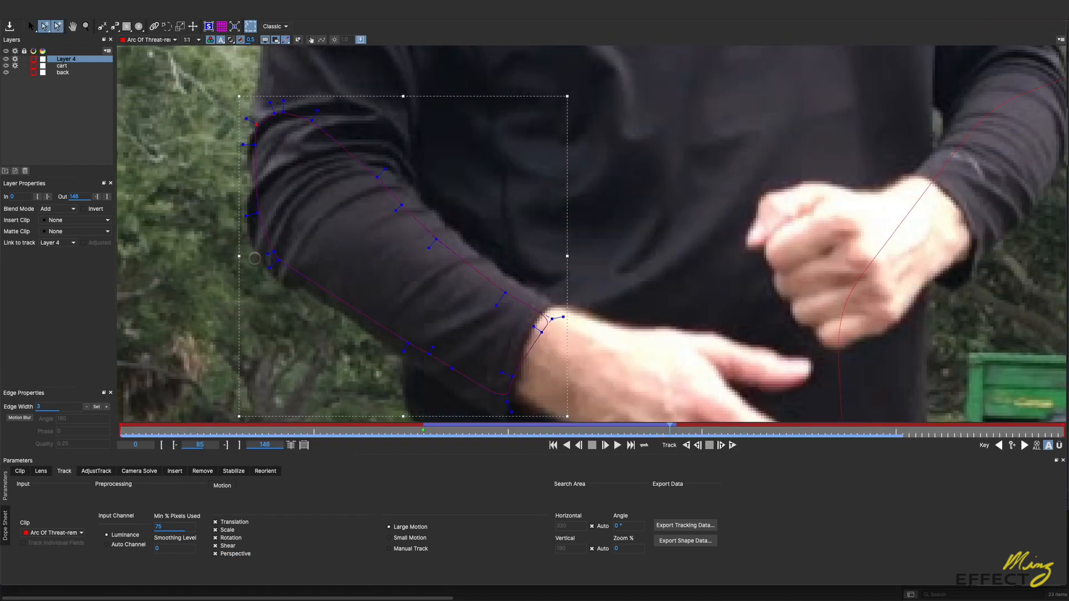
key(x)
drag(329, 346, 360, 302)
drag(272, 372, 259, 398)
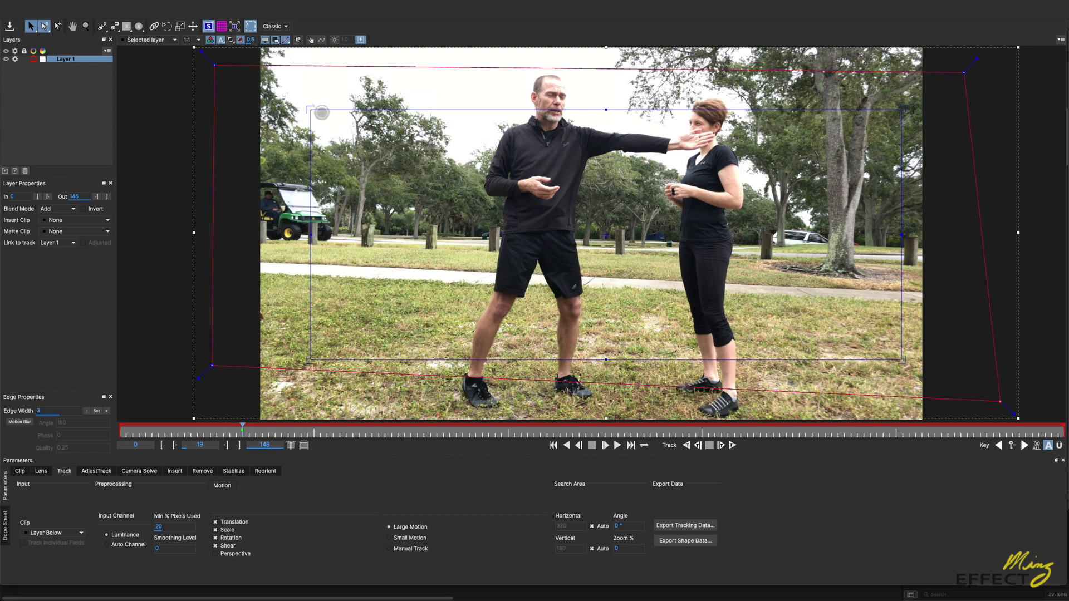
Step: Toggle the planar surface display and draw a four-point X-spline enclosing most of the background at frame 19
click(208, 28)
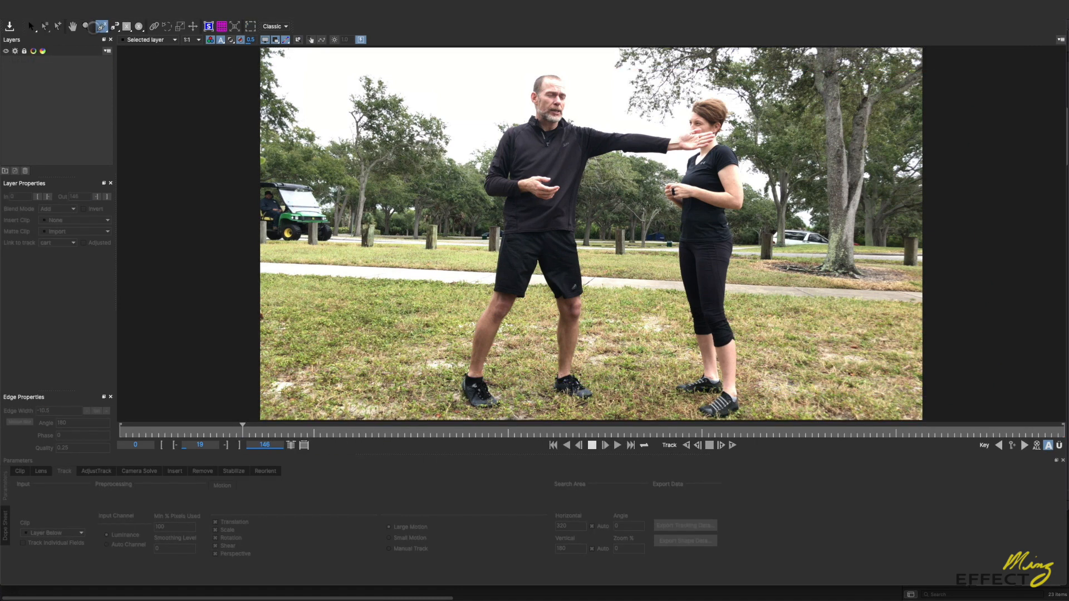
click(102, 26)
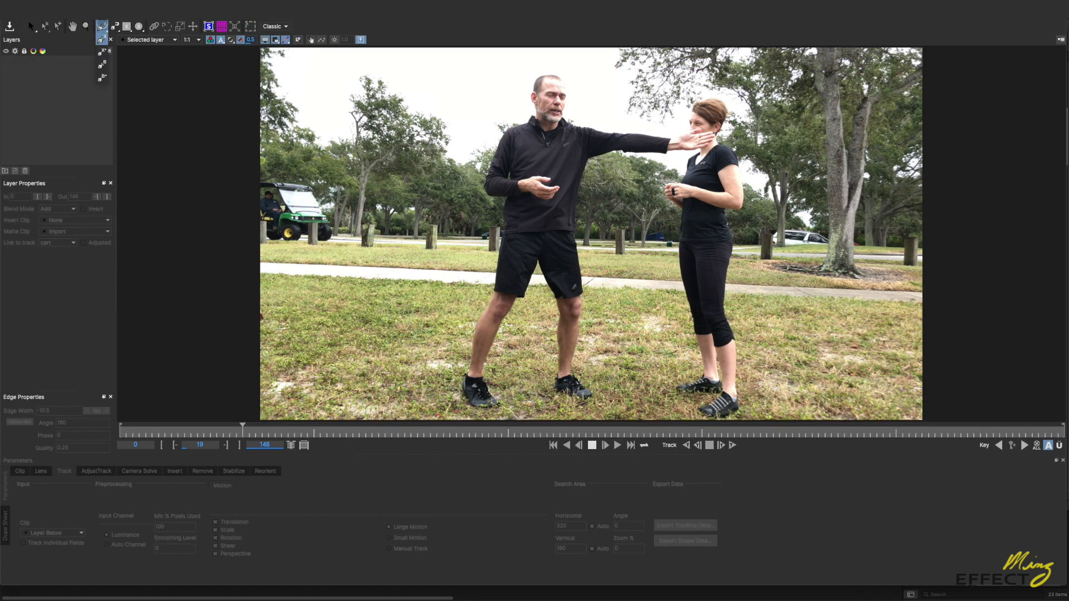
click(102, 39)
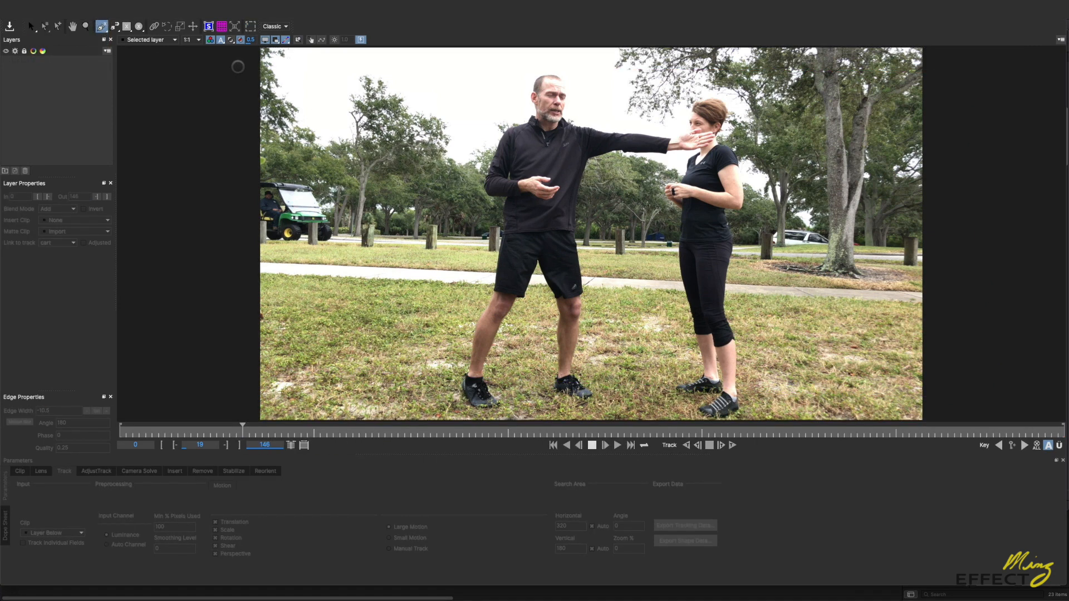
click(213, 67)
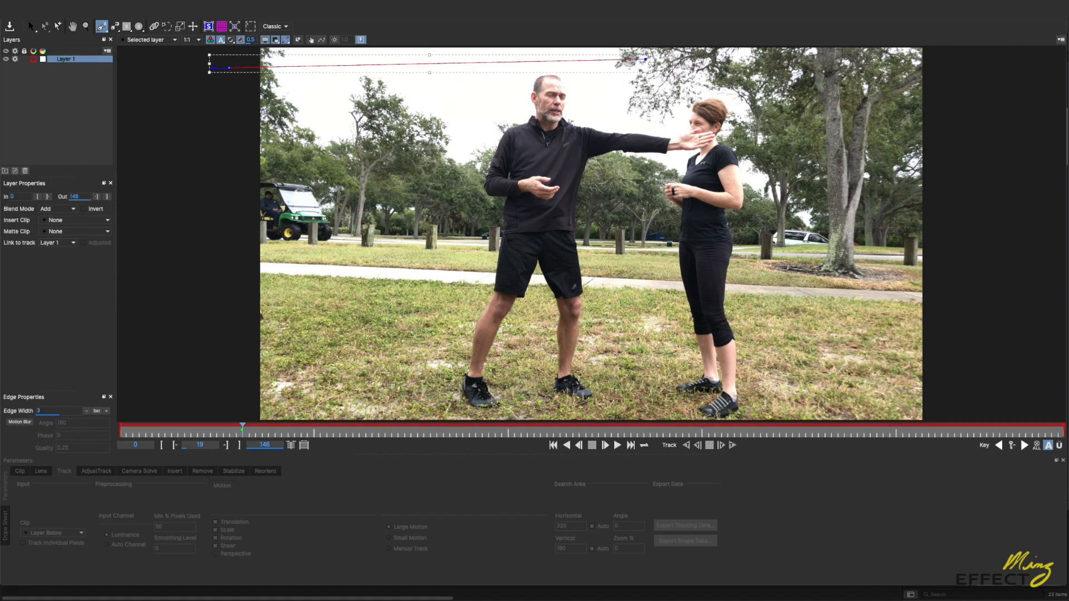
click(963, 72)
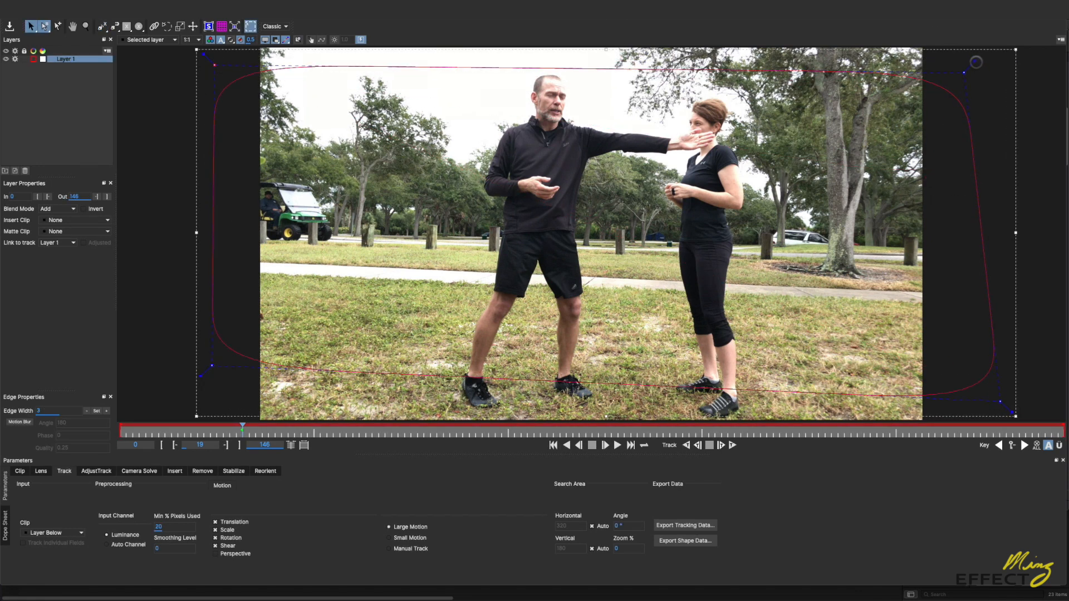
Step: Extend the tangent handles at the background shape's four corners so that its edges become straight
drag(975, 61, 971, 68)
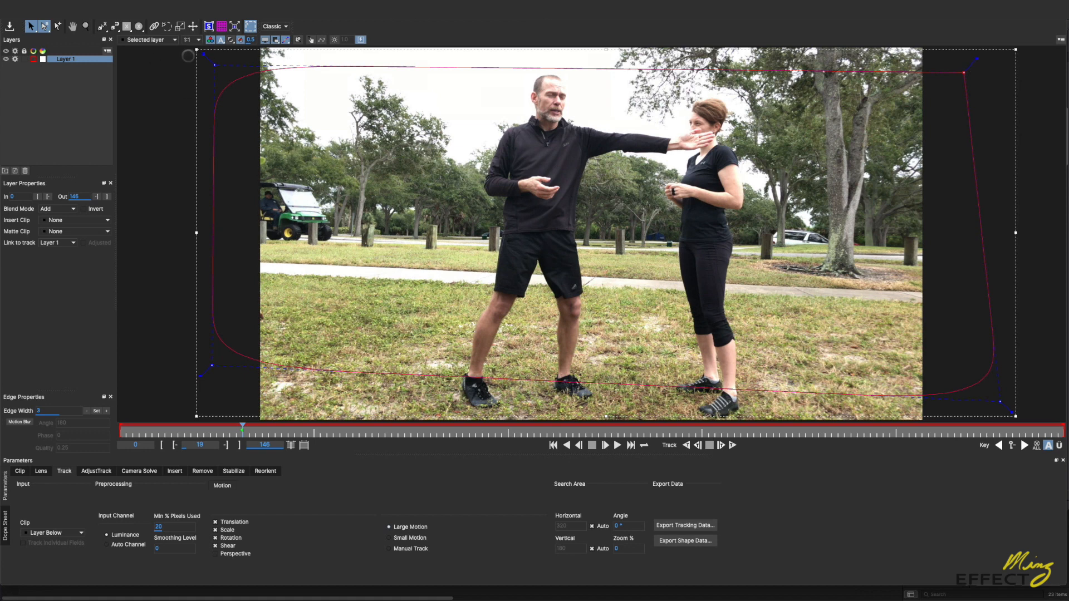
drag(204, 54, 201, 51)
drag(201, 377, 199, 379)
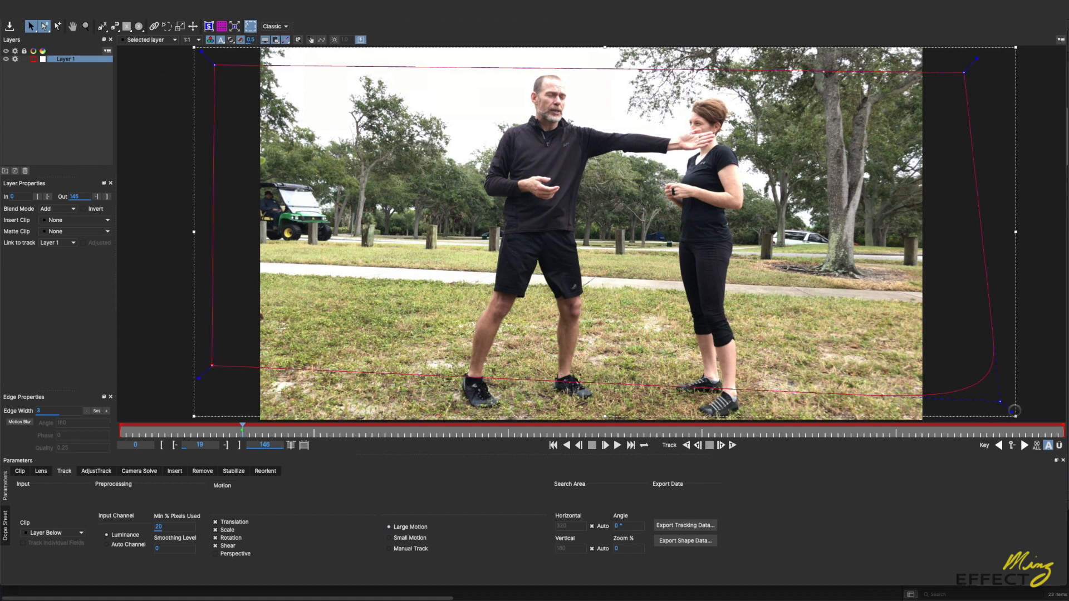
drag(1013, 410, 1014, 415)
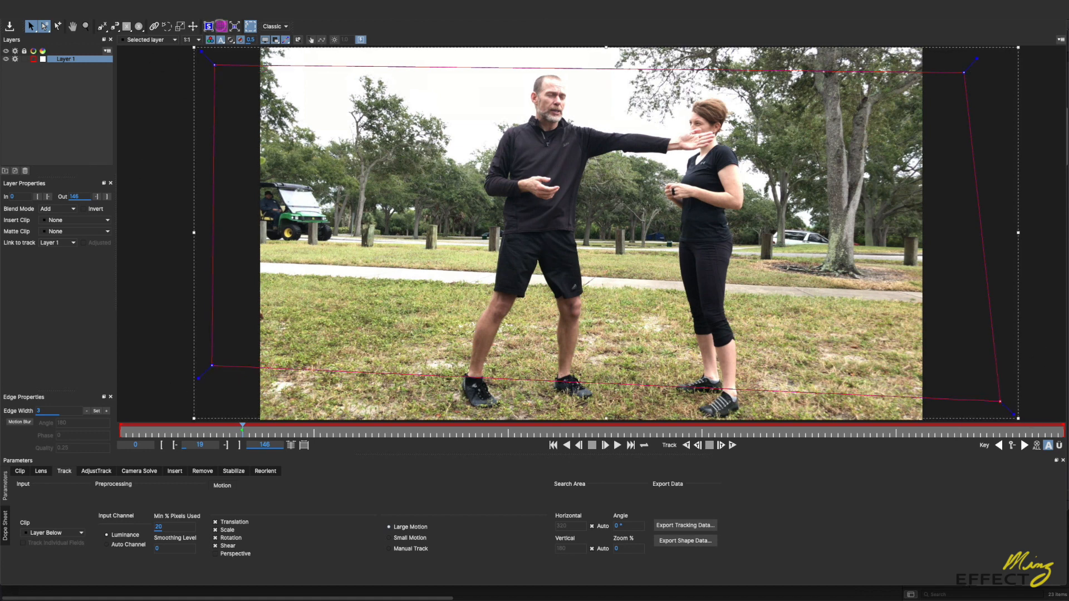
Step: Show the planar grid briefly over the background layer, hide it and display the planar surface
click(220, 26)
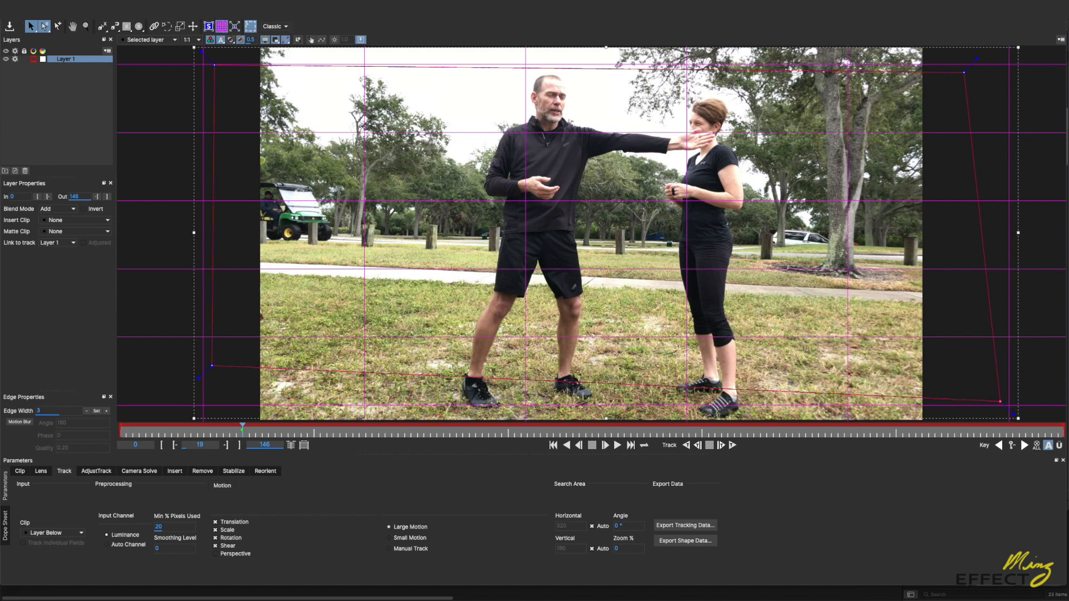
click(221, 26)
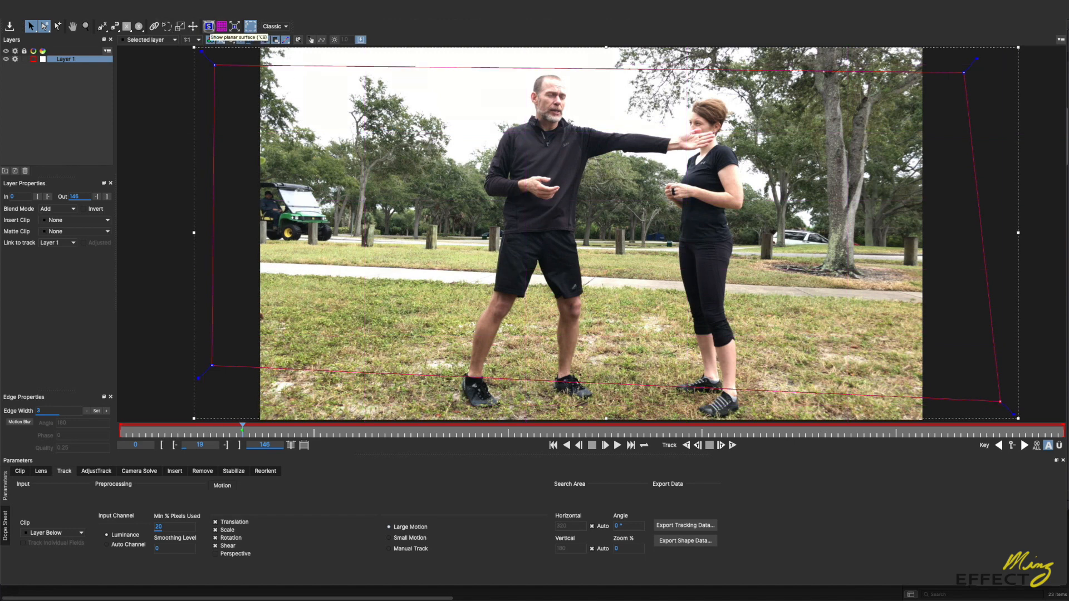
click(208, 26)
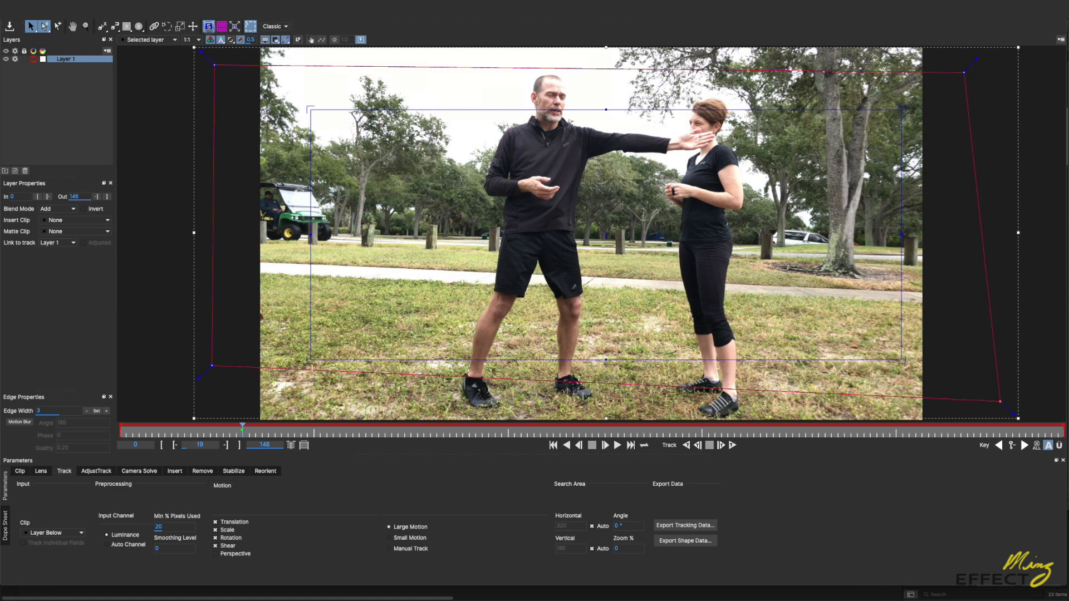
Step: Hide the planar surface and set the background track to 100 minimum % pixels and Auto Channel, with Shear off
click(208, 27)
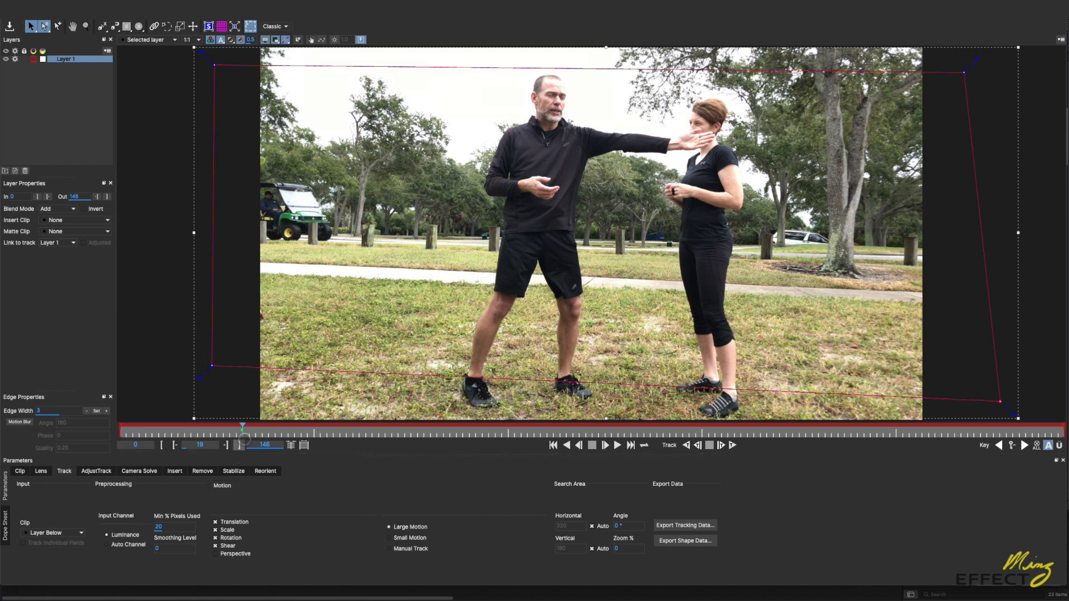
click(167, 525)
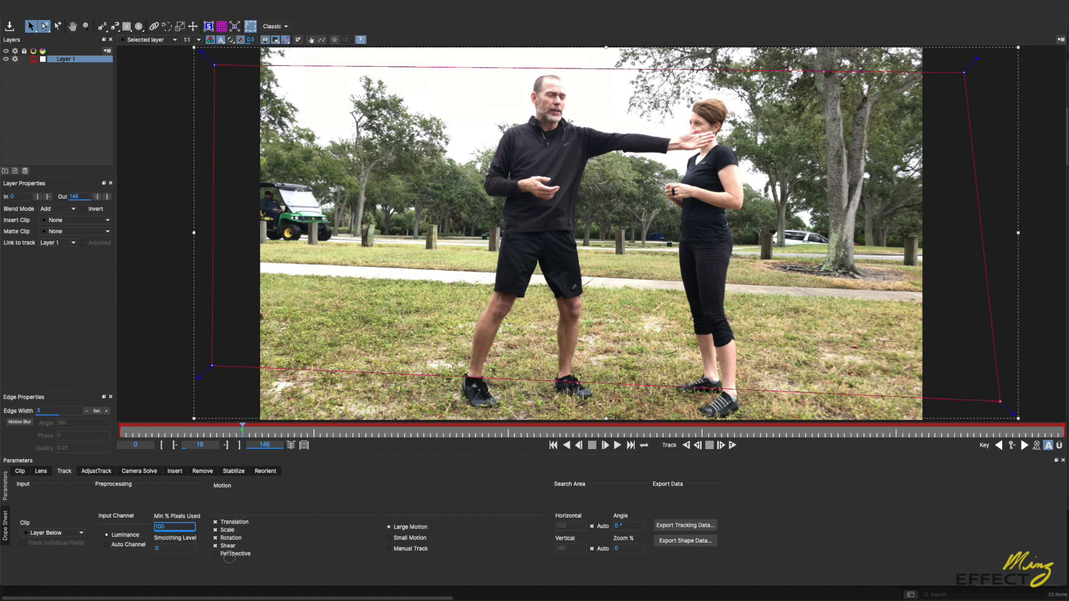
click(215, 545)
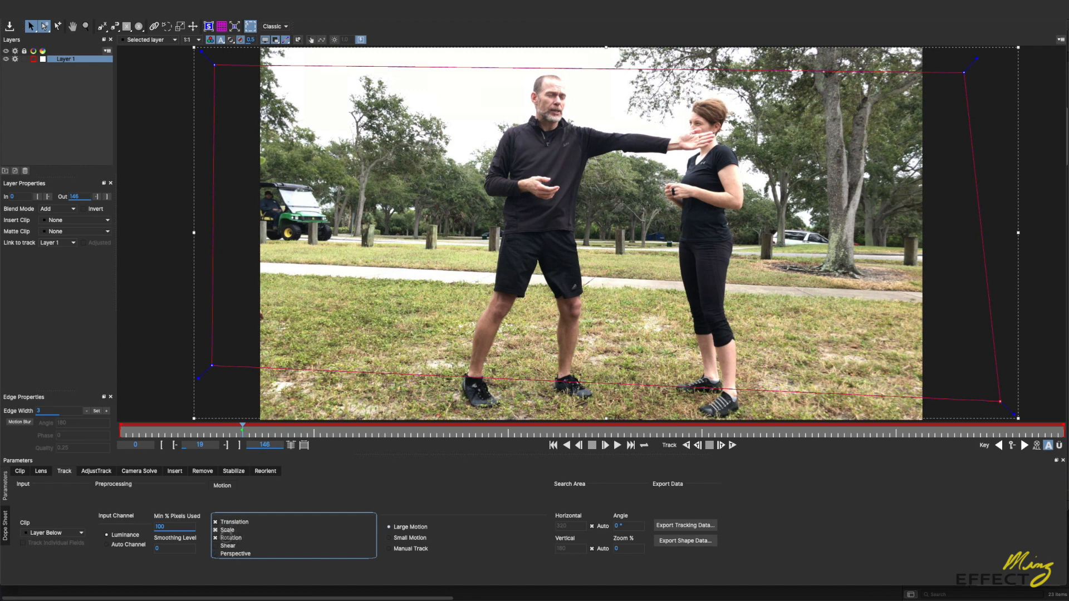
click(115, 547)
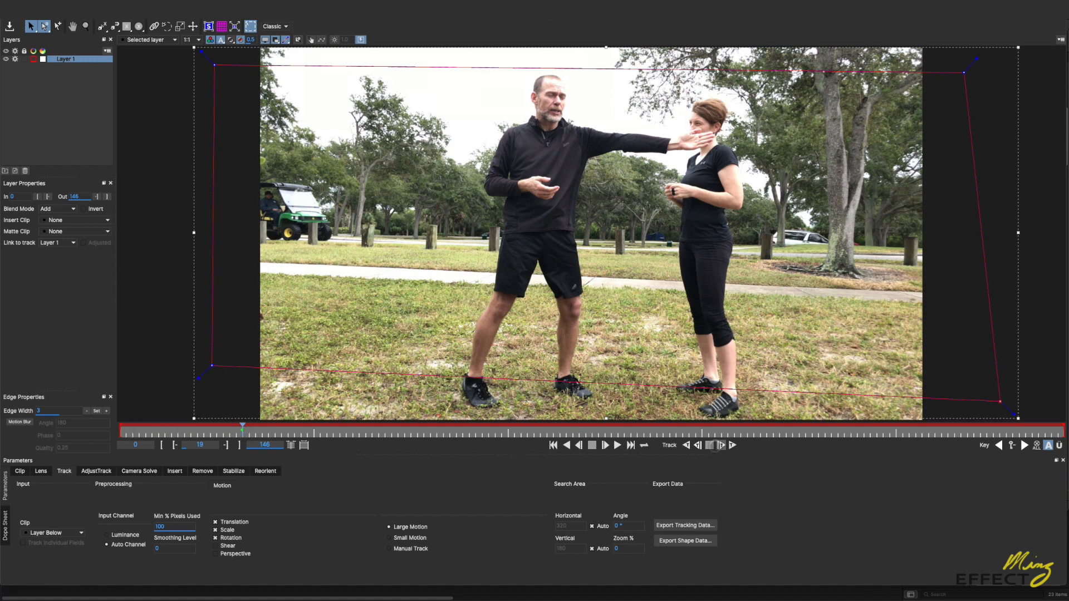
Step: Track the background layer backward from frame 19 to the clip's start, and forward from frame 19 to the end
click(687, 445)
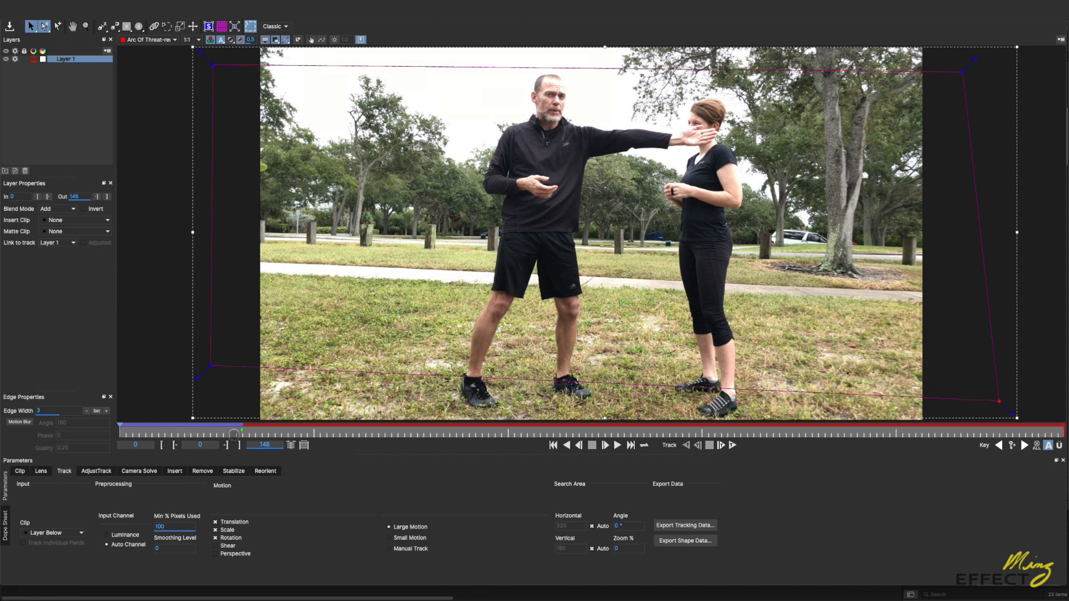
drag(233, 432, 238, 438)
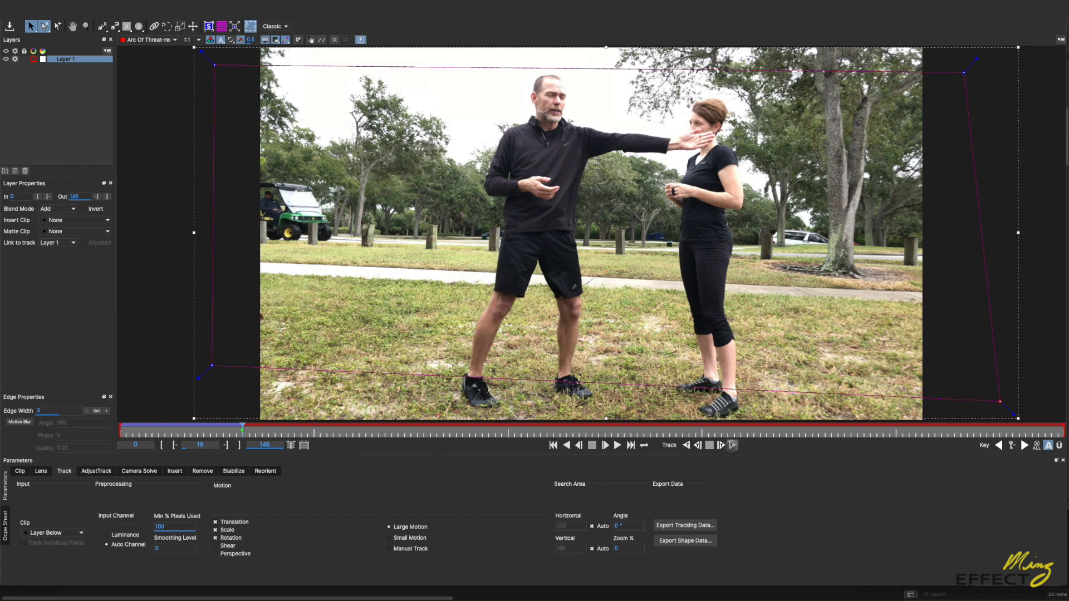
click(731, 446)
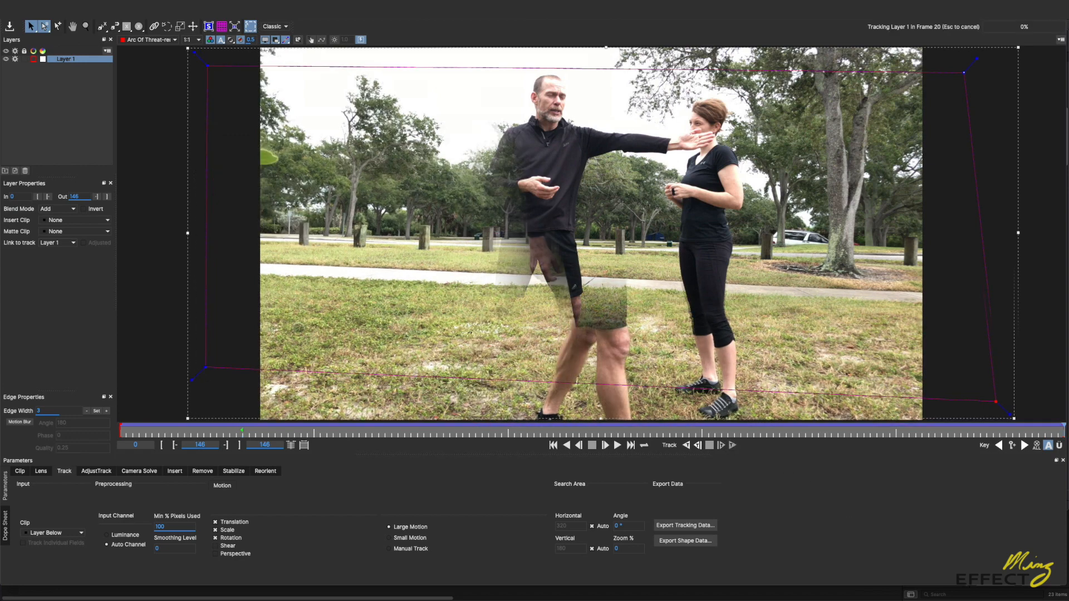
Step: Check the background track along the clip with the planar grid shown, and hide the grid at frame 34
drag(696, 434, 371, 446)
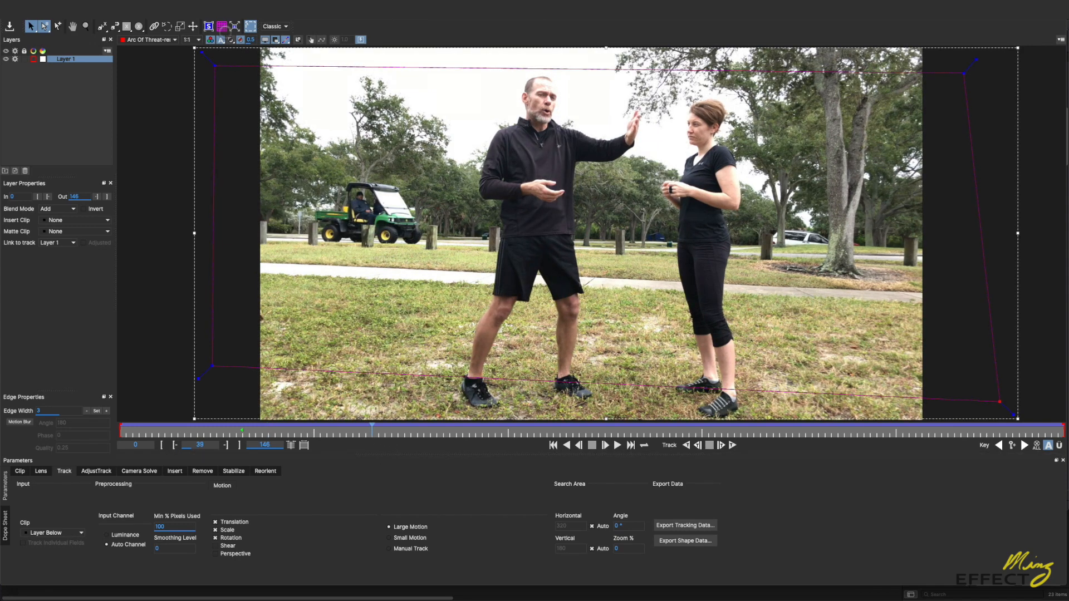
click(221, 26)
click(374, 432)
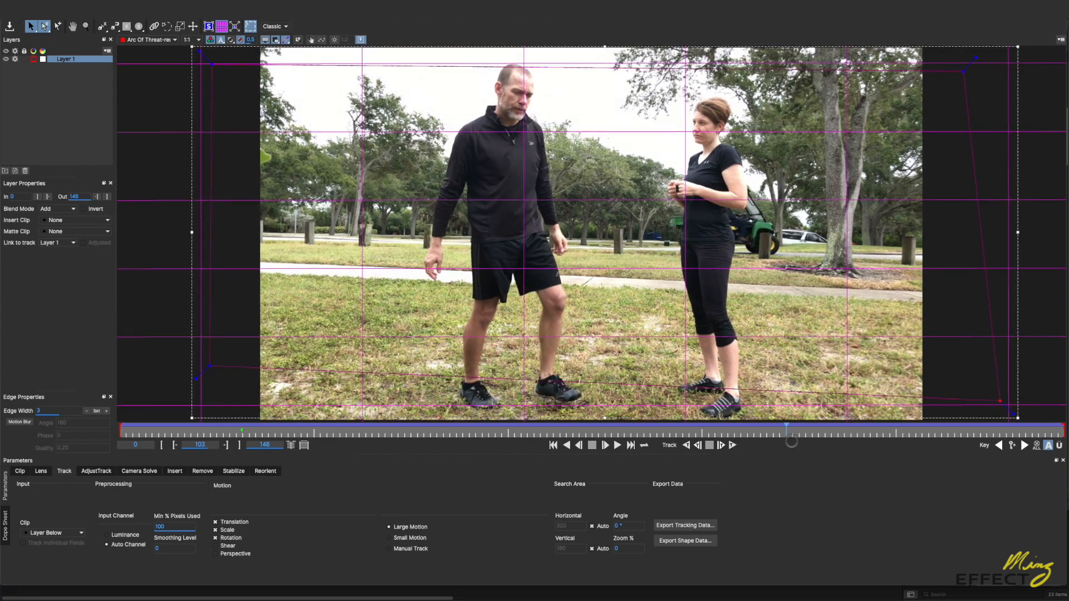
drag(927, 432, 464, 442)
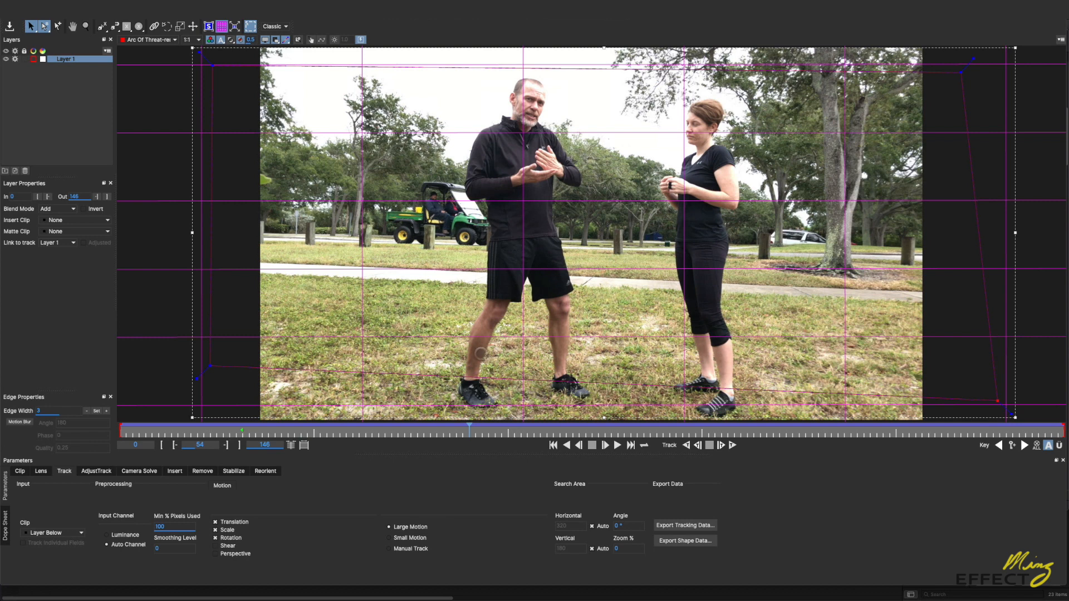
drag(391, 433, 339, 433)
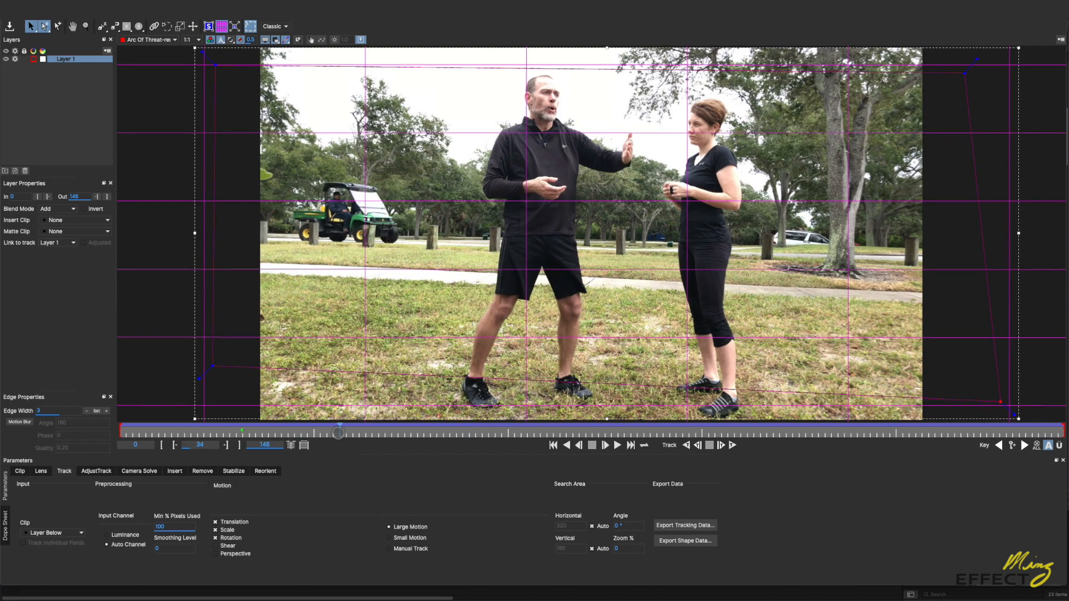
click(222, 26)
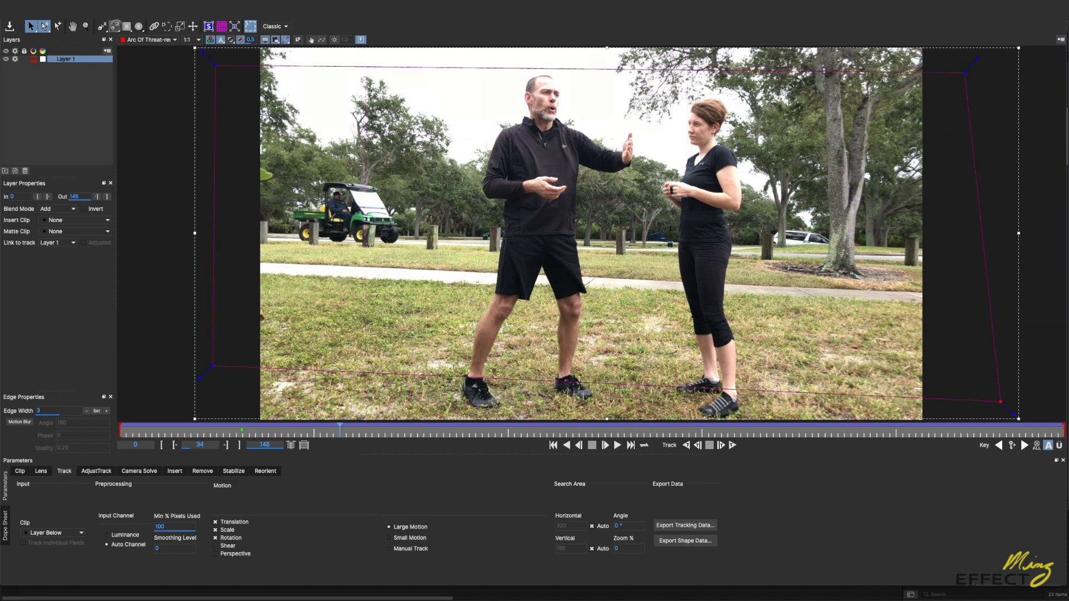
Step: Draw a closed eight-point X-spline loosely around the cart at frame 34 and adjust its rear edge point
click(101, 26)
click(337, 174)
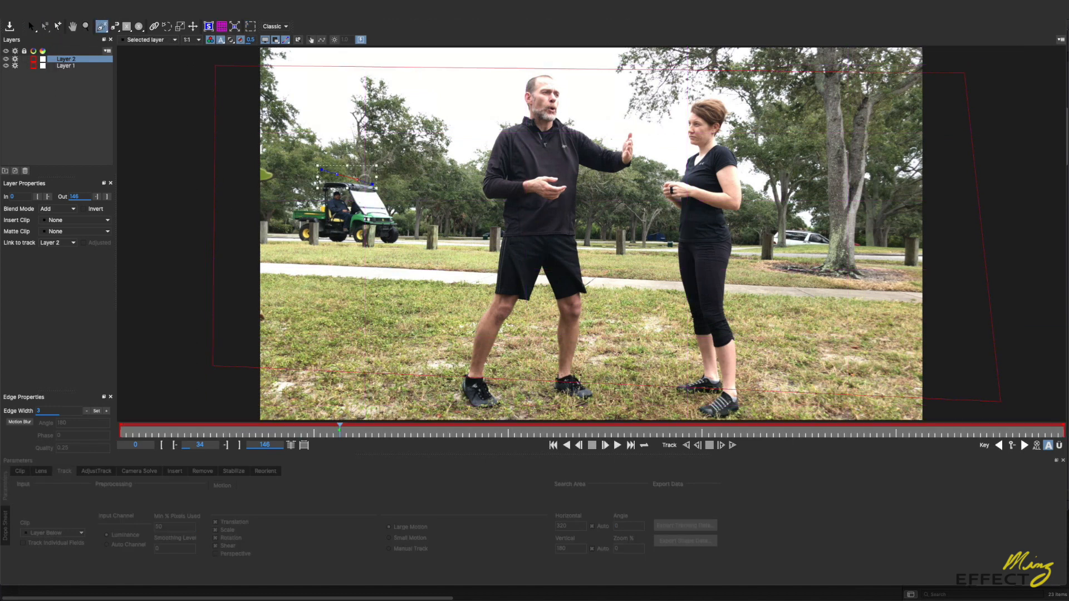
click(379, 179)
click(409, 225)
click(408, 251)
click(354, 253)
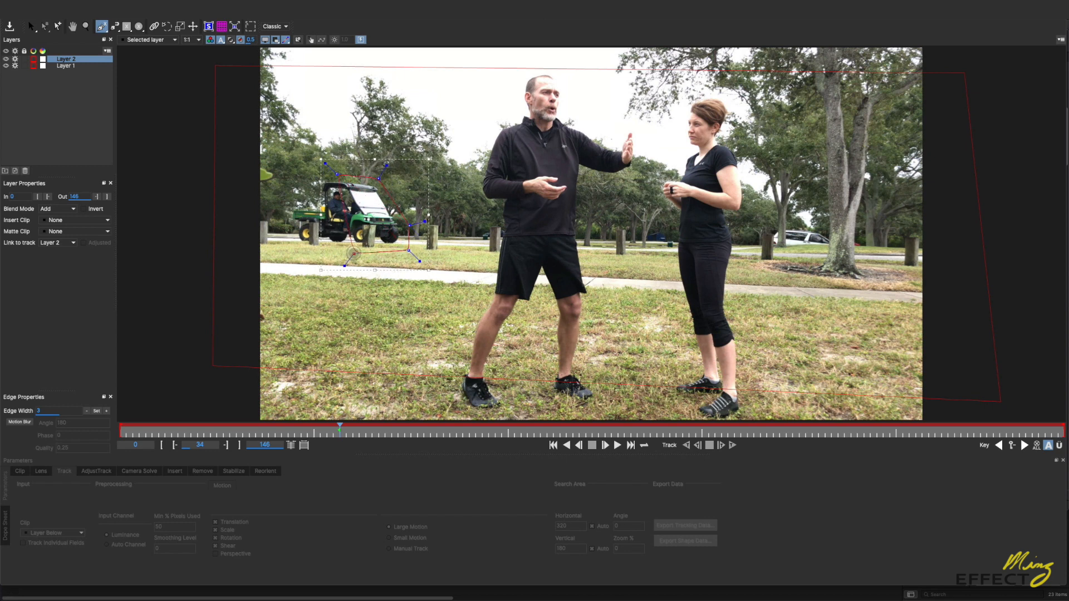
click(284, 247)
click(275, 206)
click(301, 182)
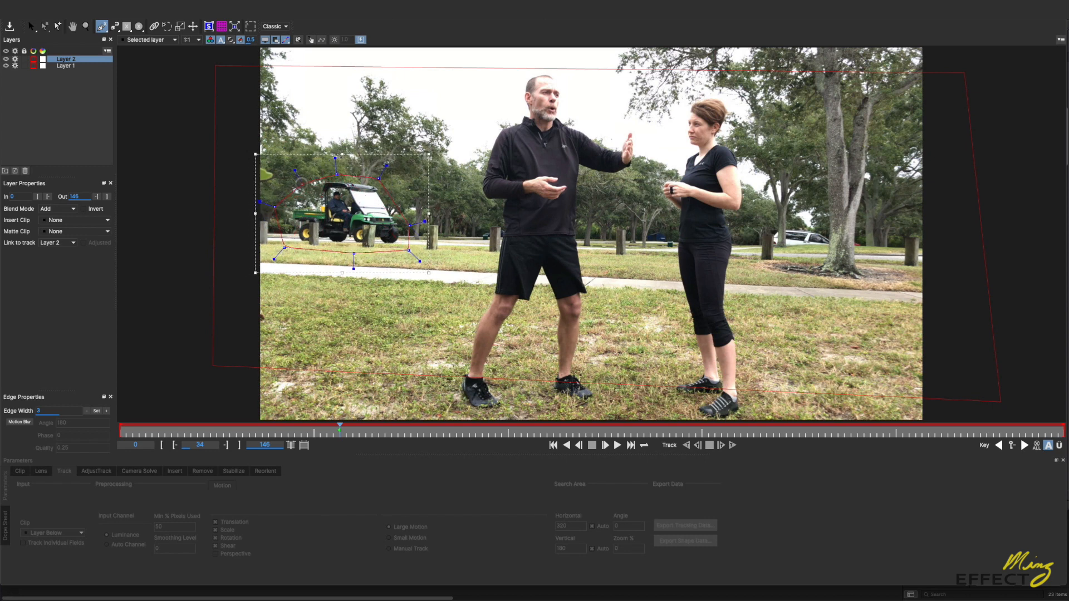
right_click(302, 182)
drag(275, 207, 282, 206)
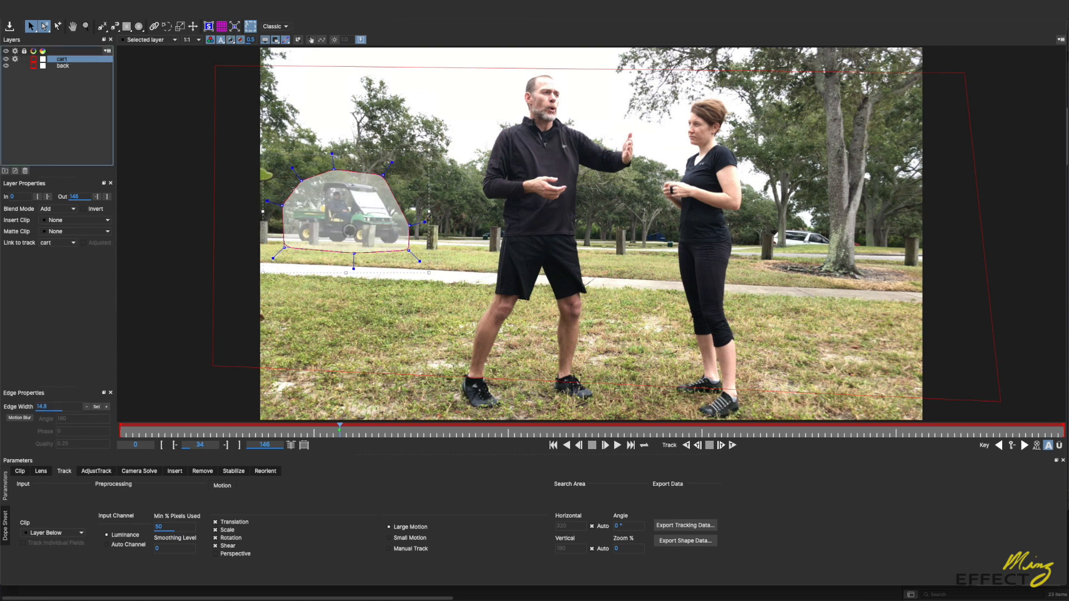
Step: Feather all points of the cart shape with an edge width of 23.2 and inspect the soft edge up close
drag(252, 133, 452, 298)
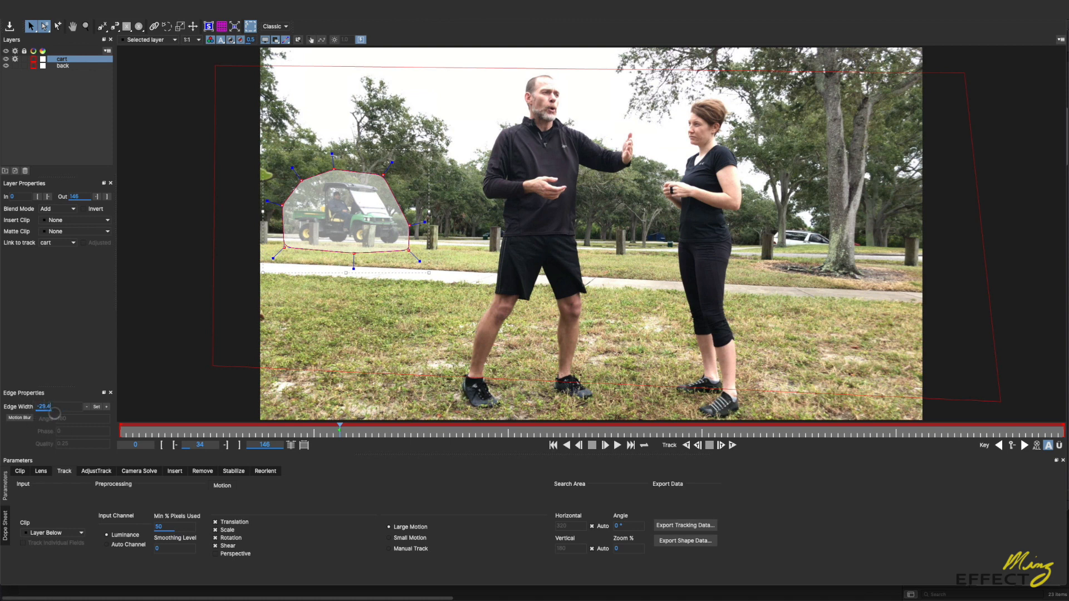
drag(26, 399, 57, 418)
click(96, 407)
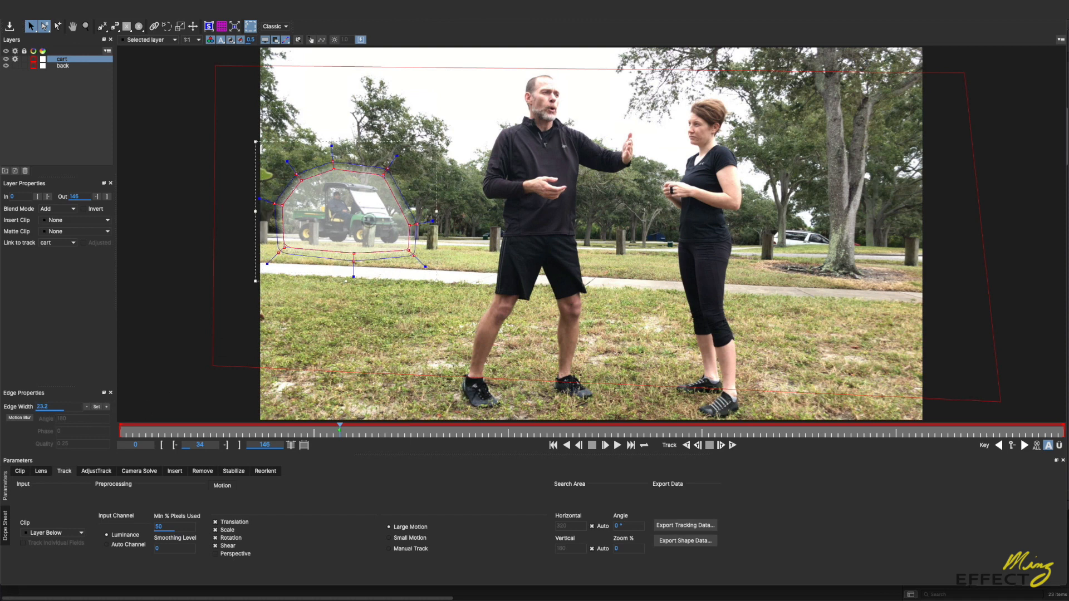
key(z)
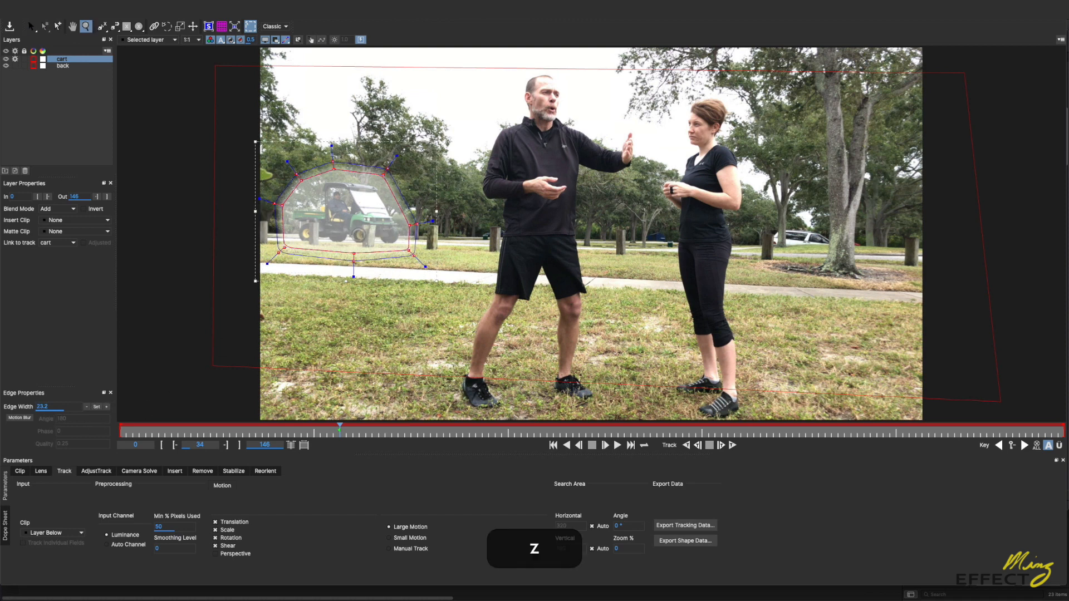
click(361, 228)
drag(310, 32, 310, 29)
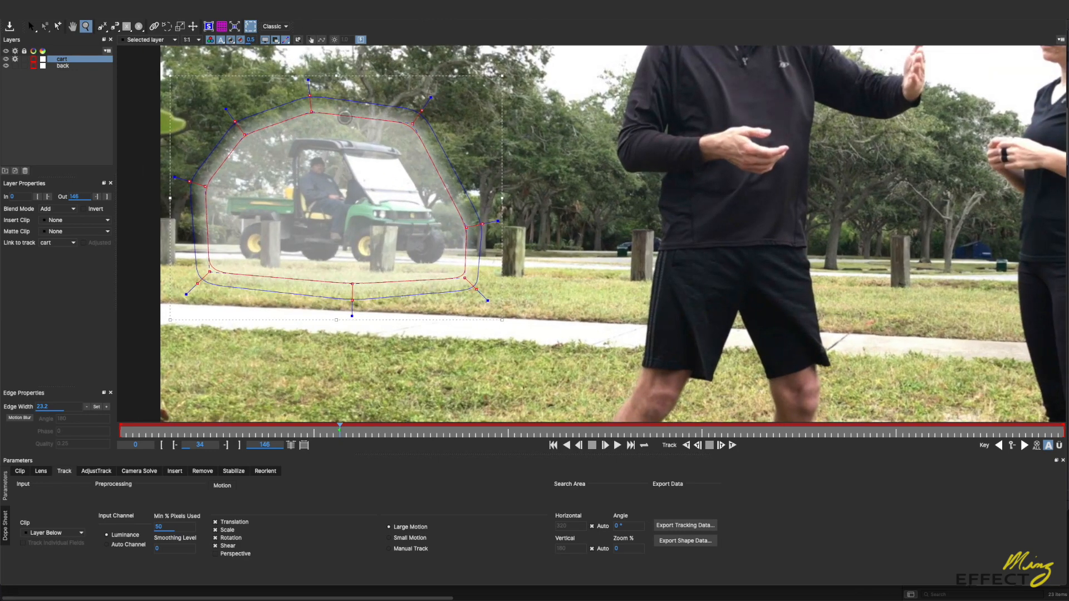
drag(380, 163, 358, 98)
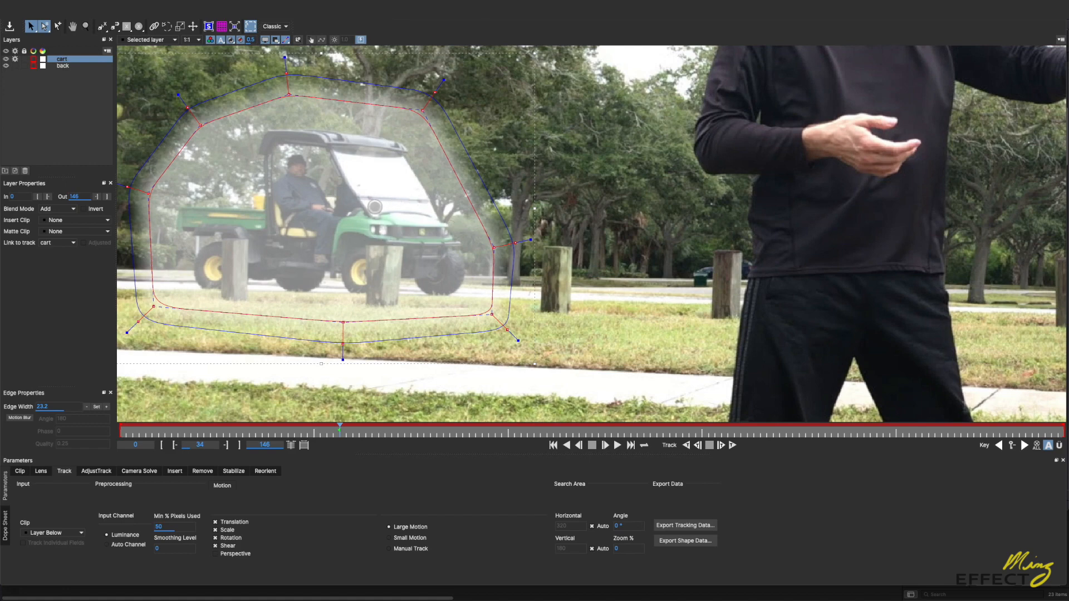
key(z)
drag(342, 227, 294, 361)
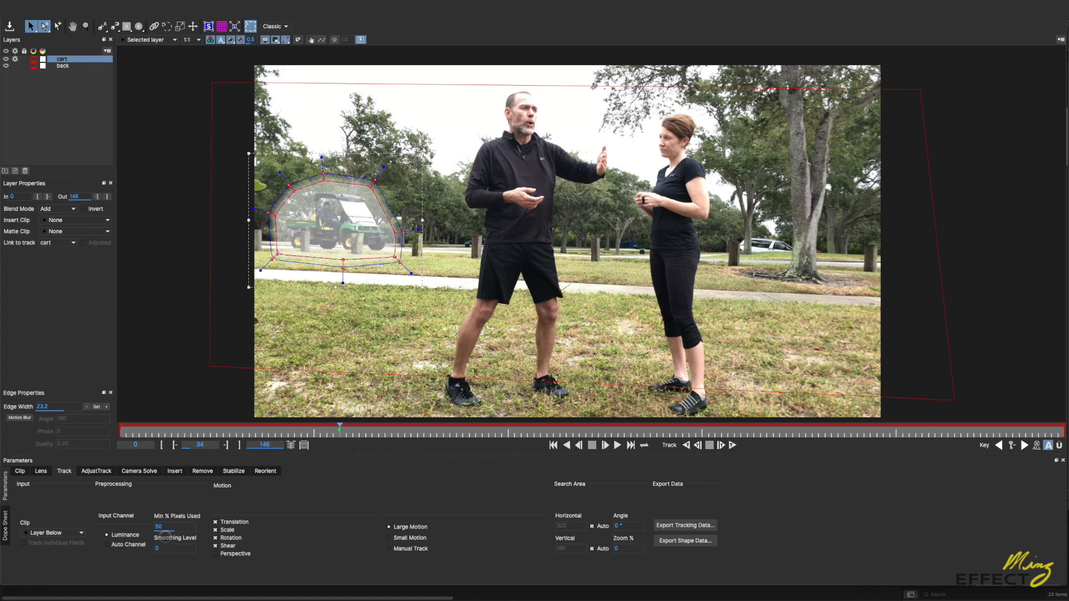
Step: Set the cart layer to 89.81 minimum % pixels, Auto Channel and no Shear, and track it forward from frame 34 to frame 65
click(158, 527)
mouse_move(158, 528)
mouse_down()
mouse_move(174, 538)
mouse_move(161, 523)
mouse_up()
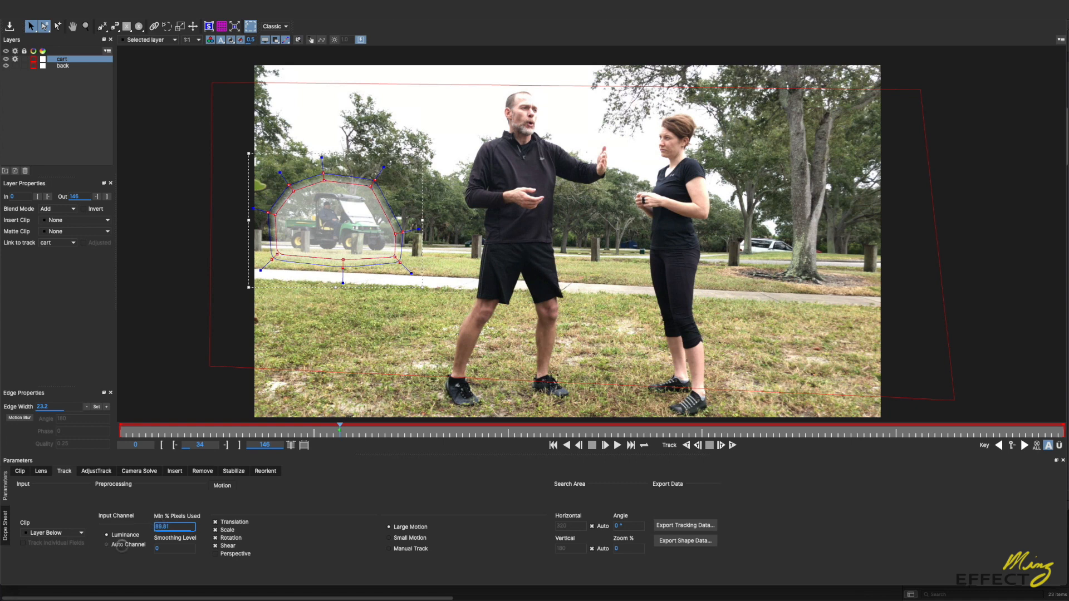
click(107, 545)
click(216, 545)
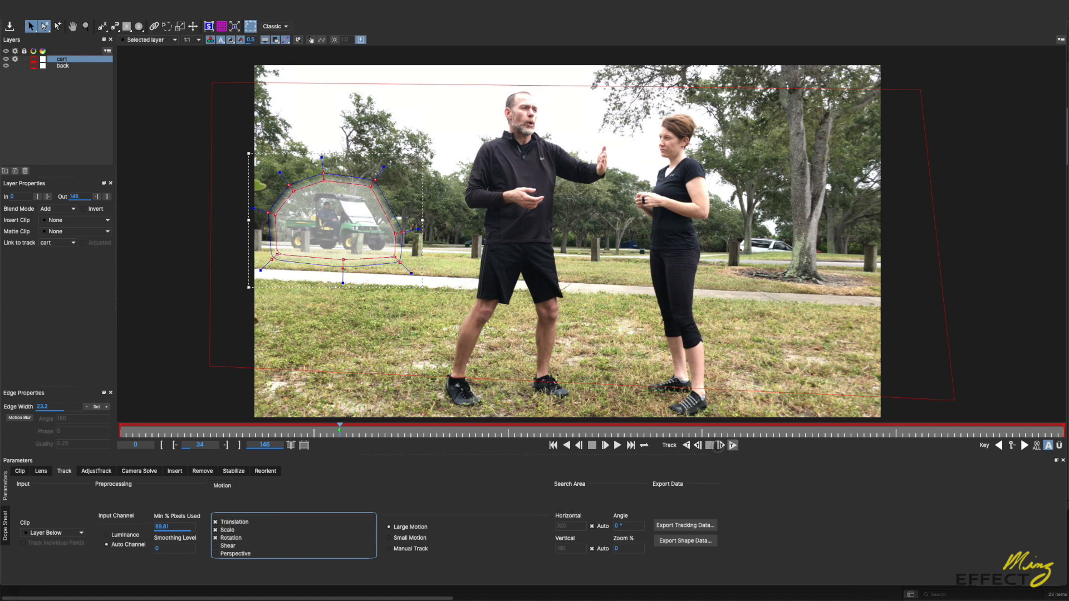
click(732, 445)
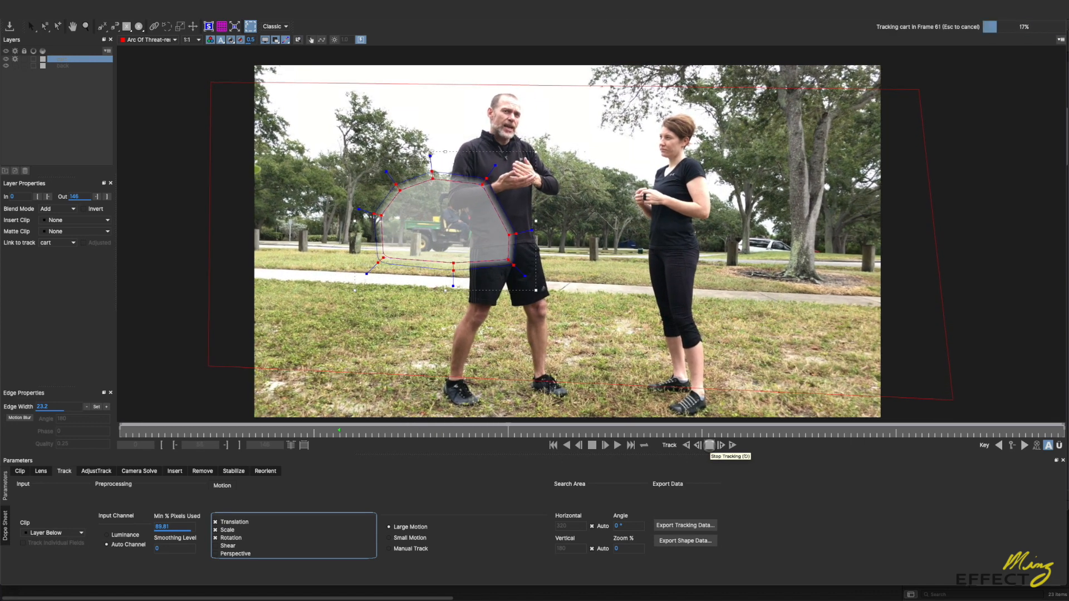
click(709, 445)
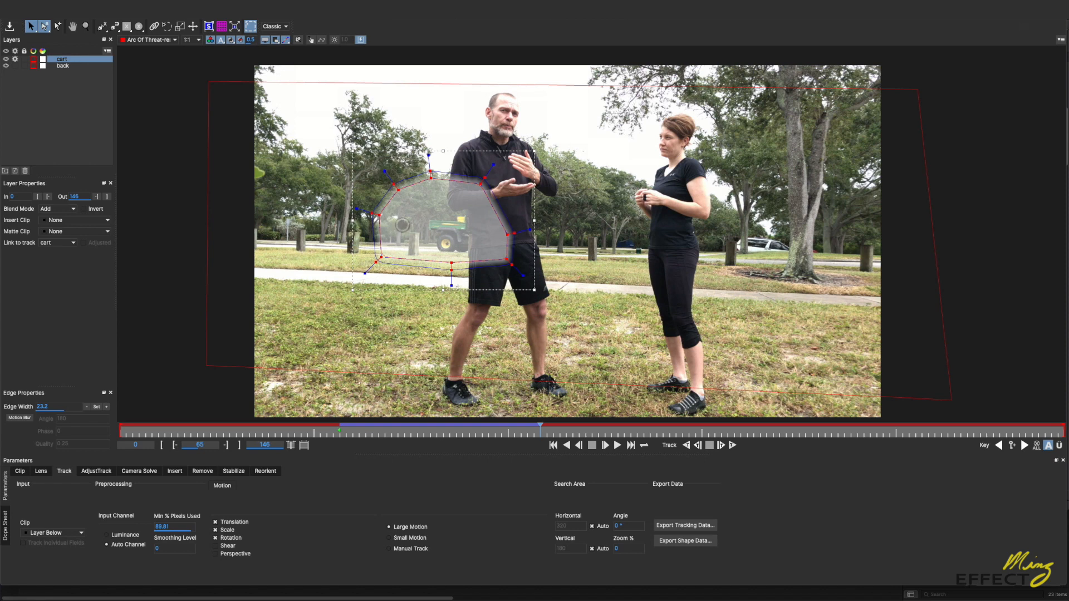
Step: Reposition the cart shape over the moving cart at frames 77, 69 and 55
drag(540, 429, 618, 429)
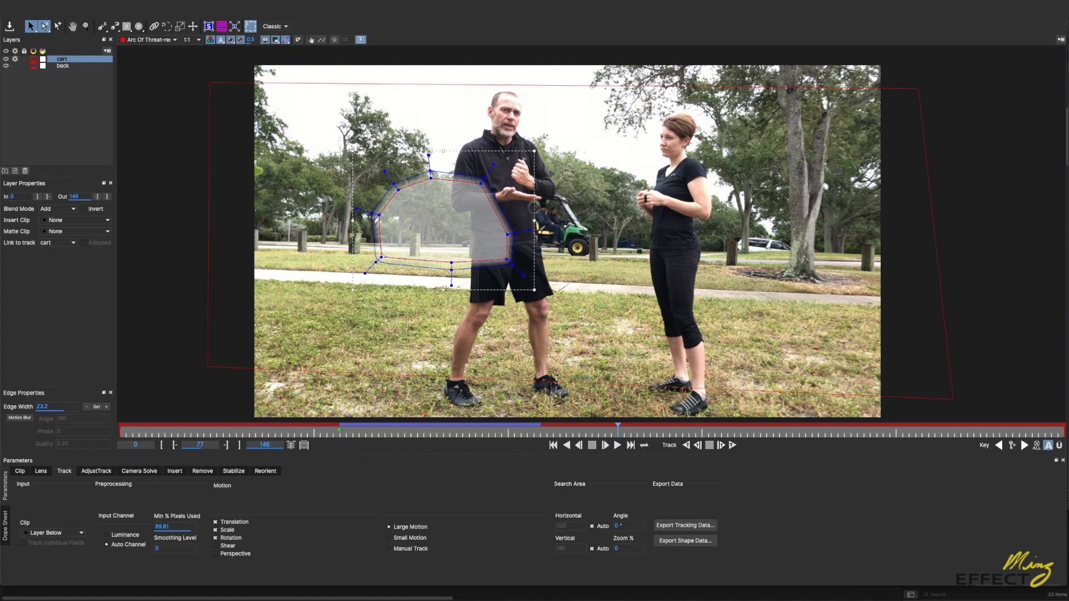
drag(508, 226, 565, 226)
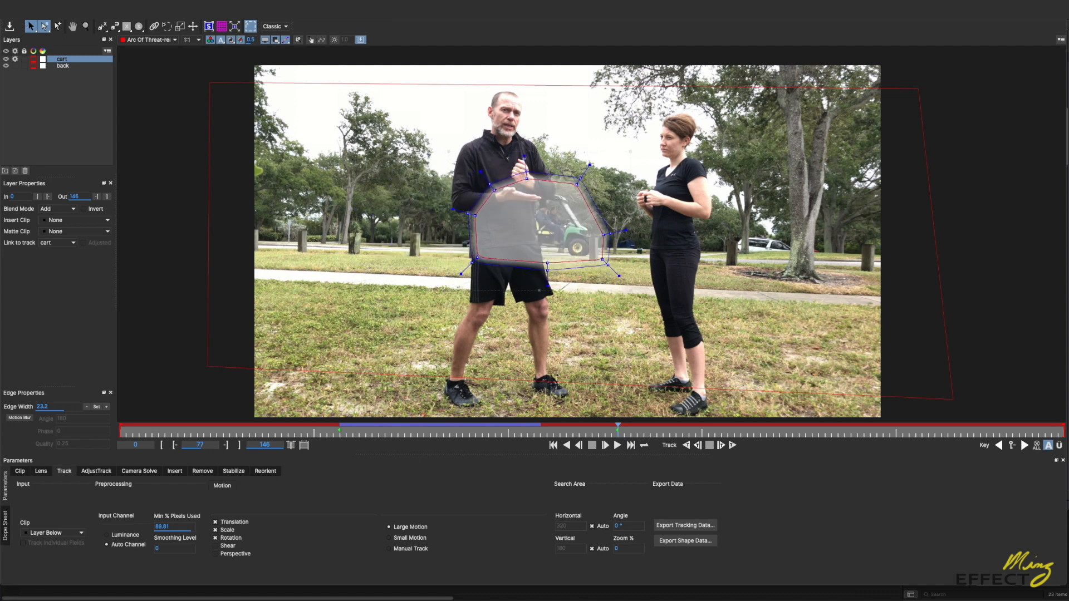
key(Left)
key(Left)
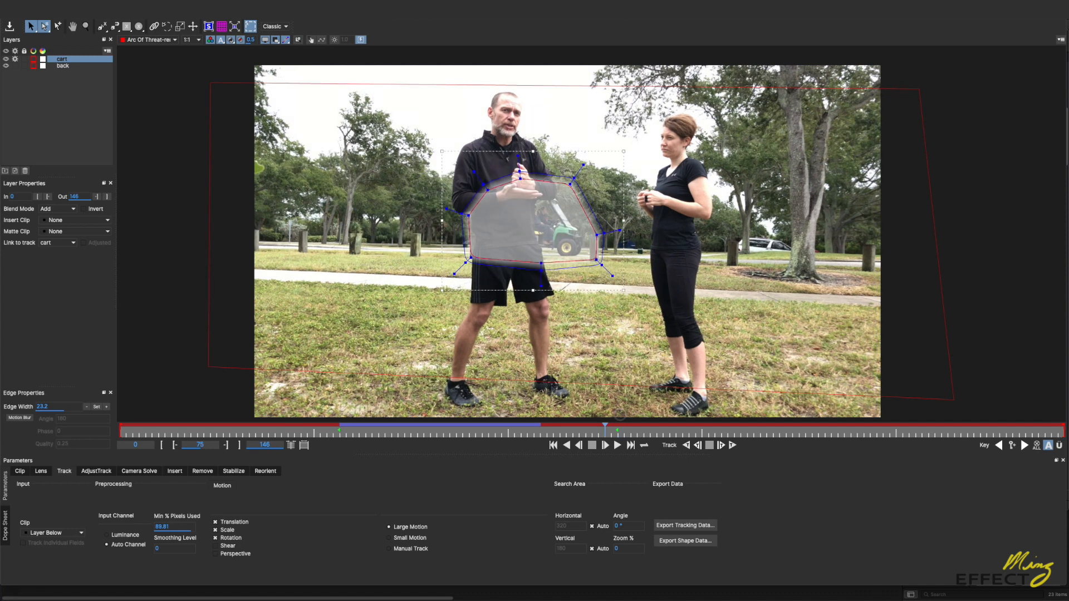
drag(604, 430, 564, 434)
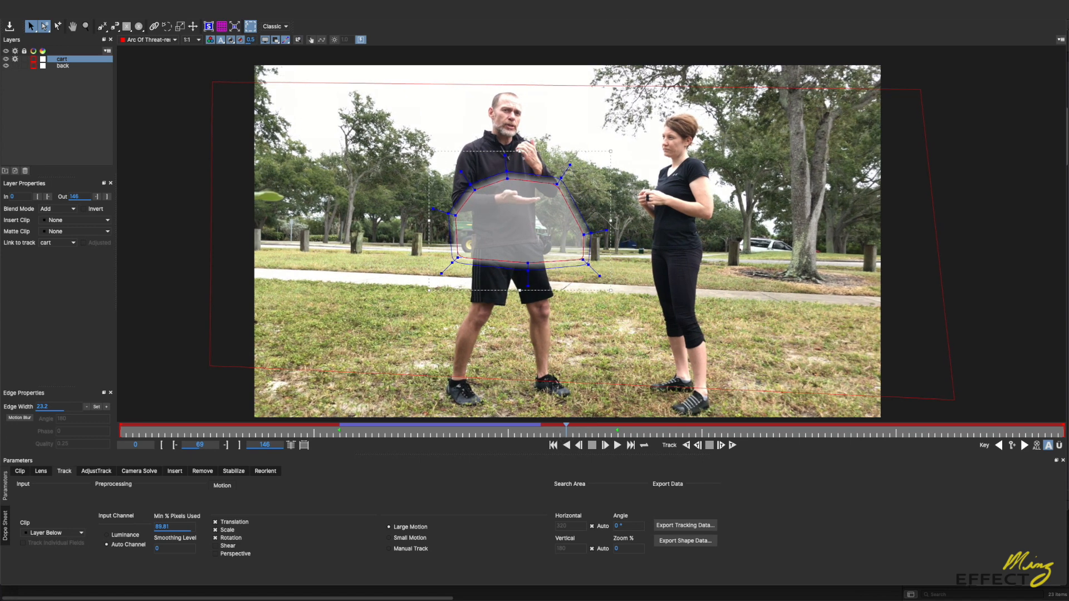
drag(611, 233, 591, 234)
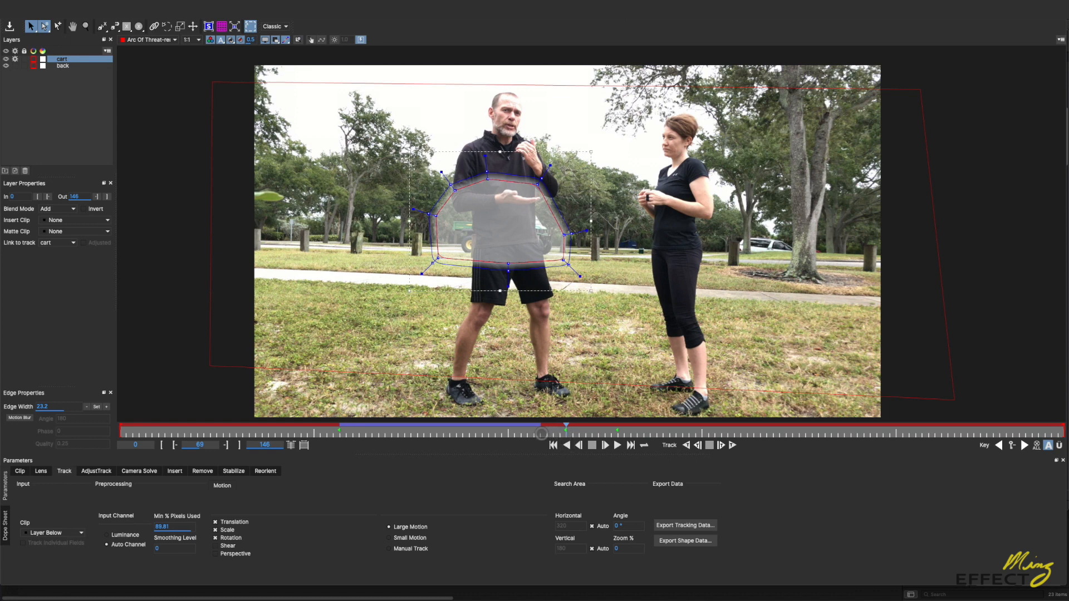
drag(561, 429, 475, 431)
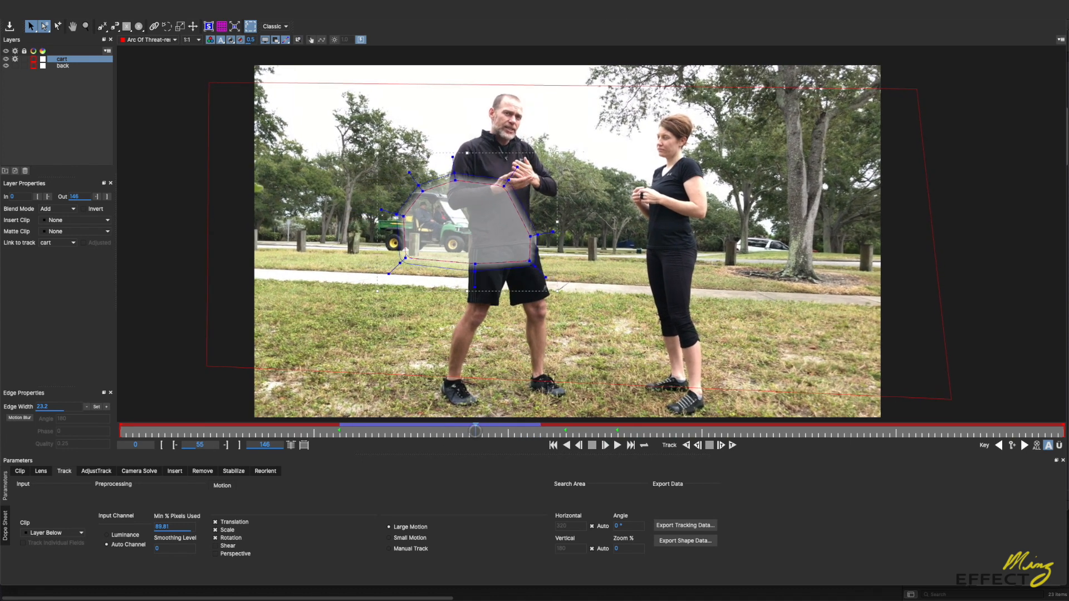
drag(556, 245, 516, 244)
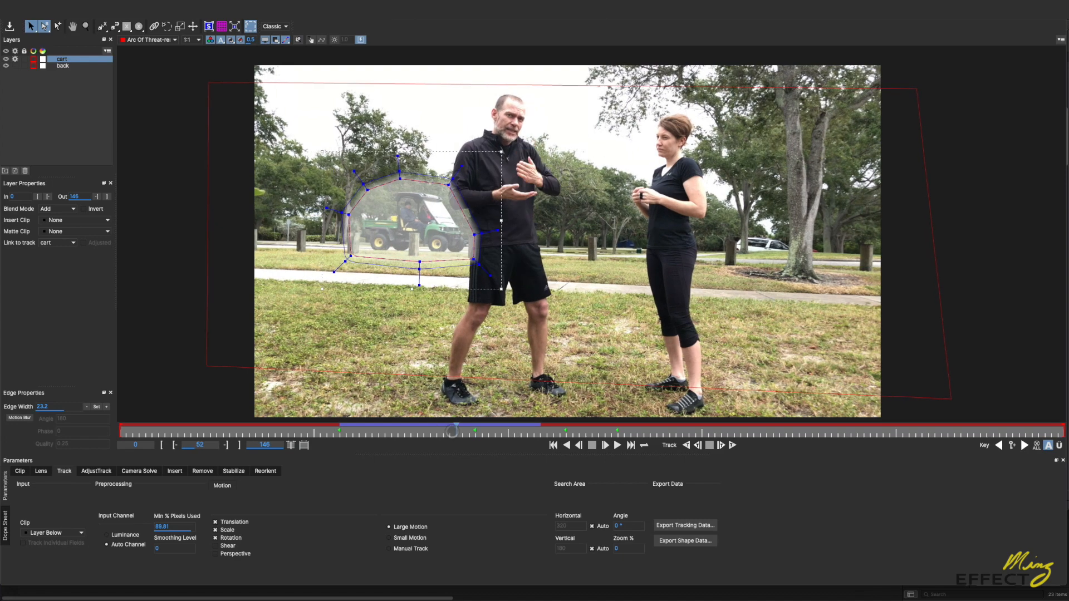
Step: Reposition the cart shape to follow the cart past the woman, from frame 88 through frame 116
drag(475, 429, 684, 434)
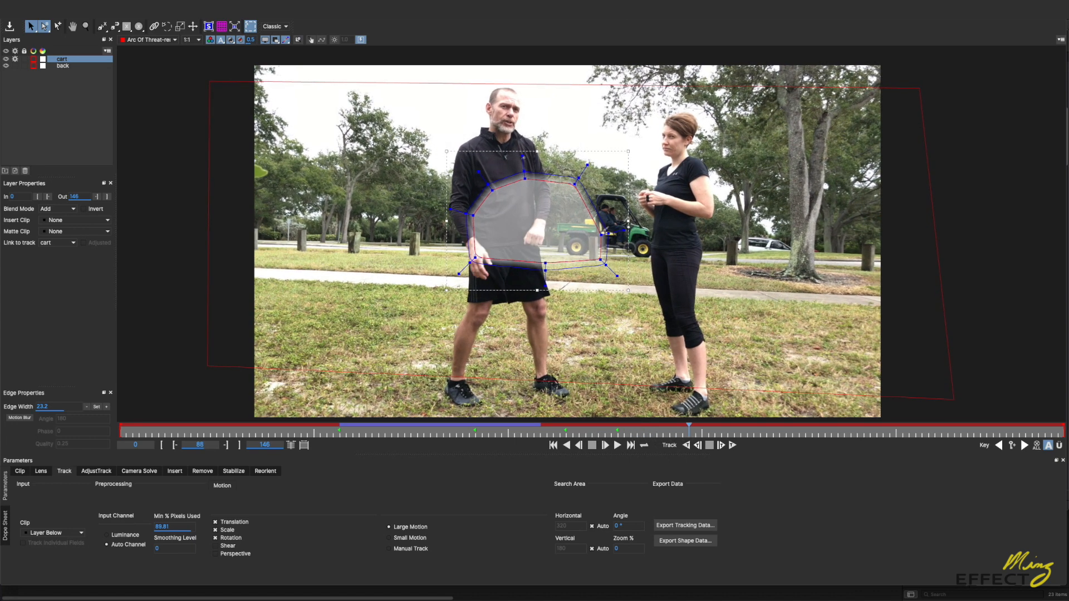
drag(630, 247, 698, 251)
drag(628, 432, 786, 433)
drag(638, 251, 651, 252)
drag(785, 433, 870, 433)
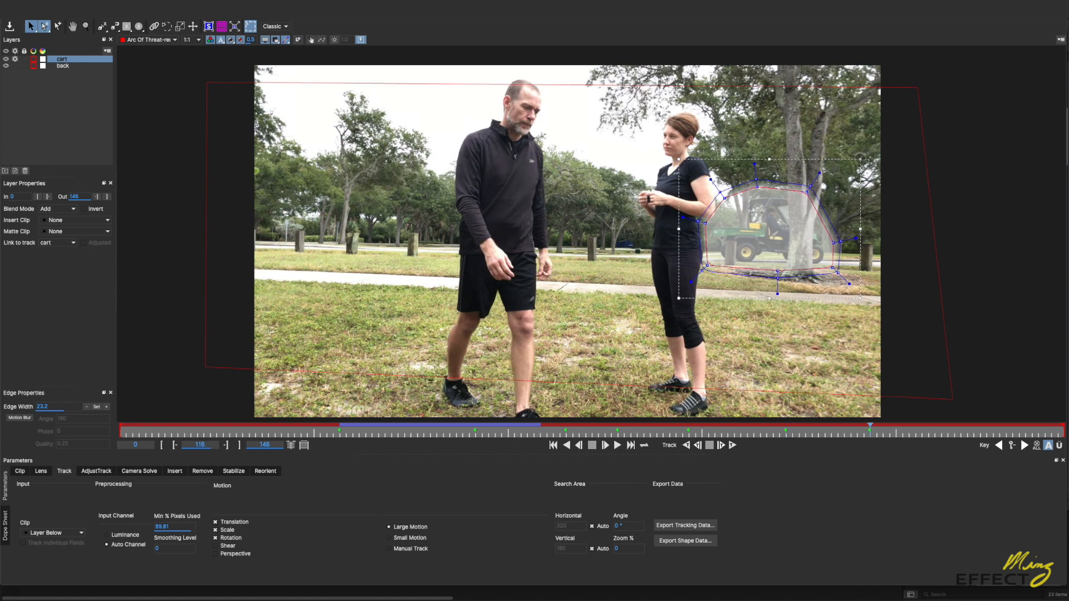
Step: Enlarge the cart shape slightly and rotate it to fit around the cart at frame 116
mouse_move(860, 159)
mouse_down()
mouse_move(891, 137)
mouse_move(869, 150)
mouse_up()
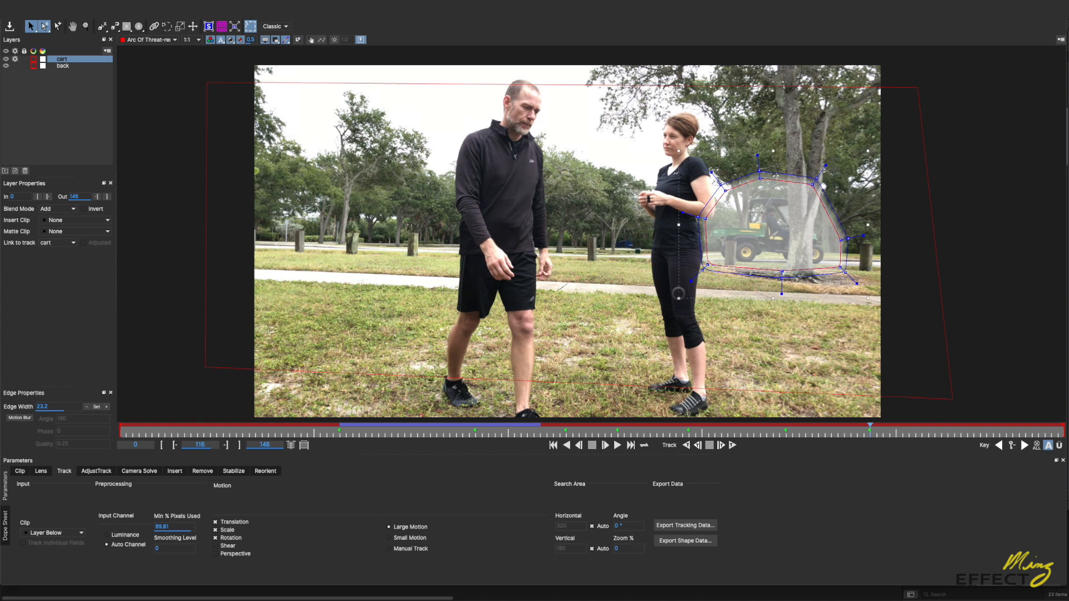
key(w)
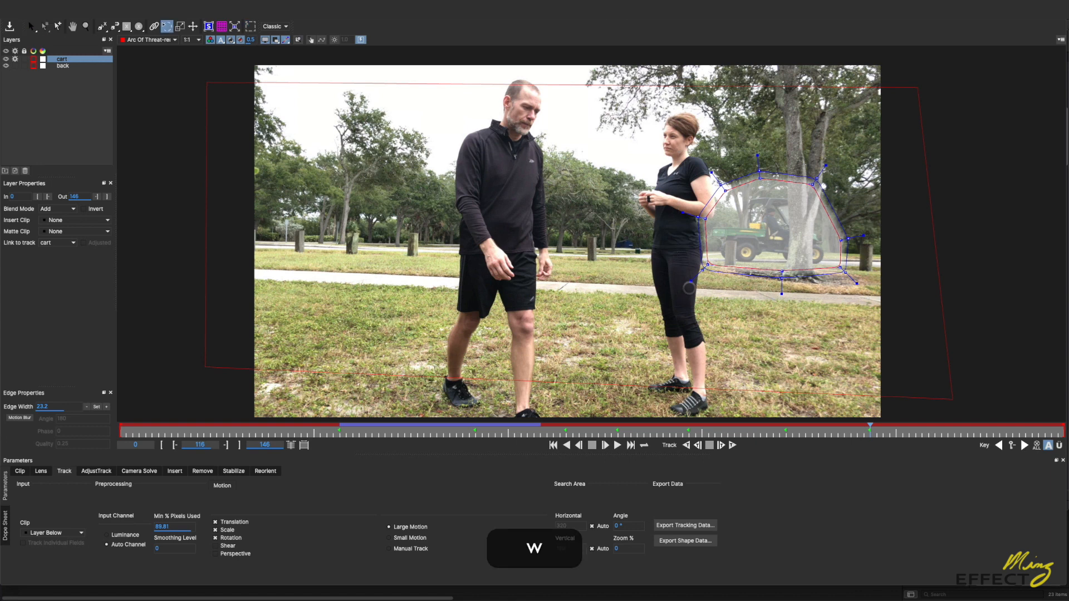
key(w)
drag(691, 285, 747, 146)
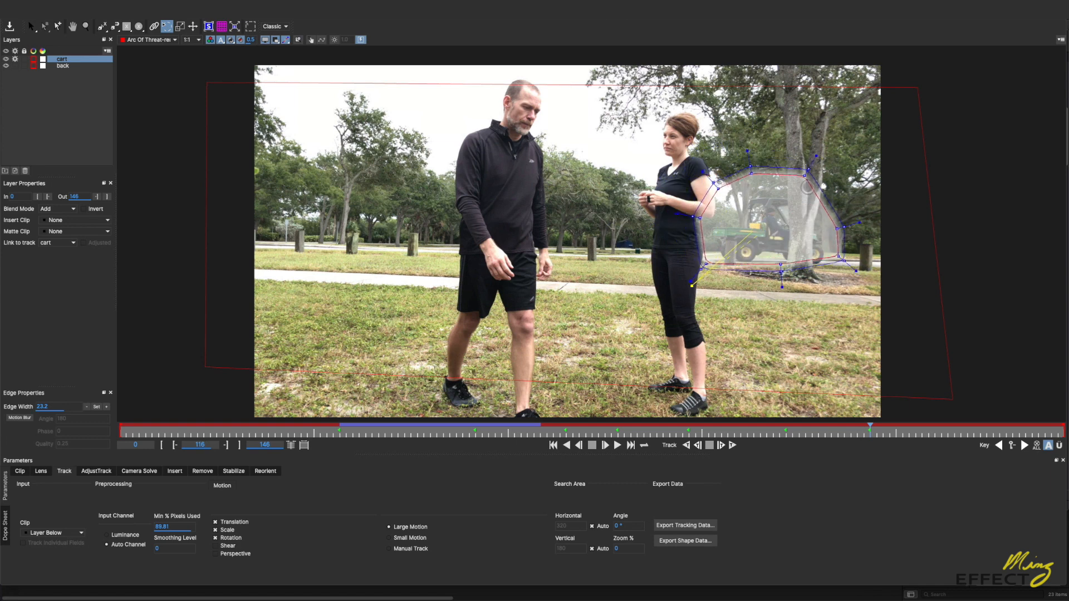
click(42, 24)
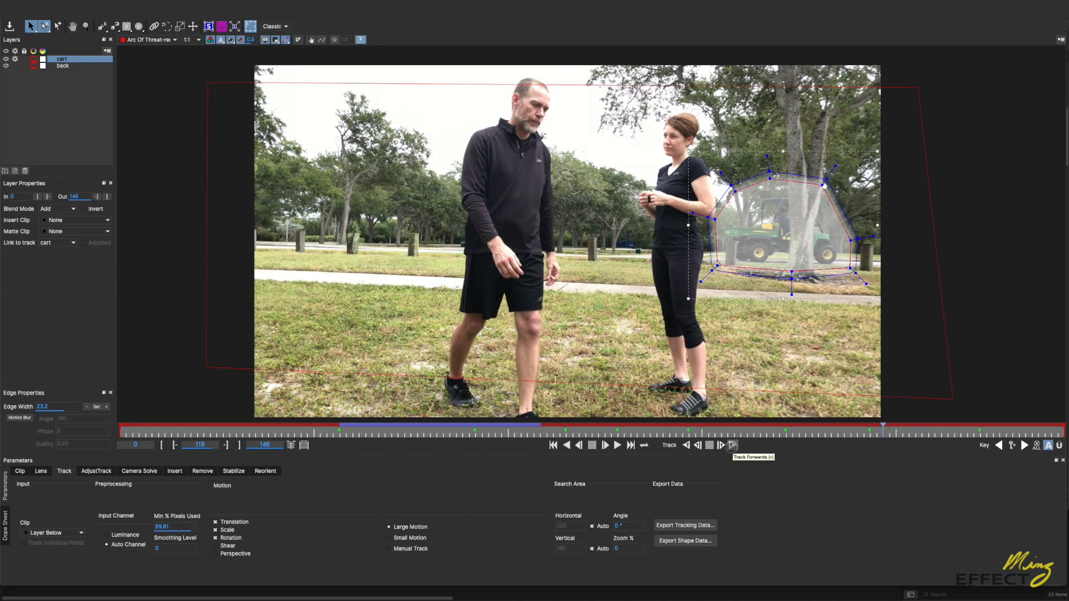
Step: Track the cart layer forward from frame 118 and review the shape from the clip's end back to frame 46
click(732, 445)
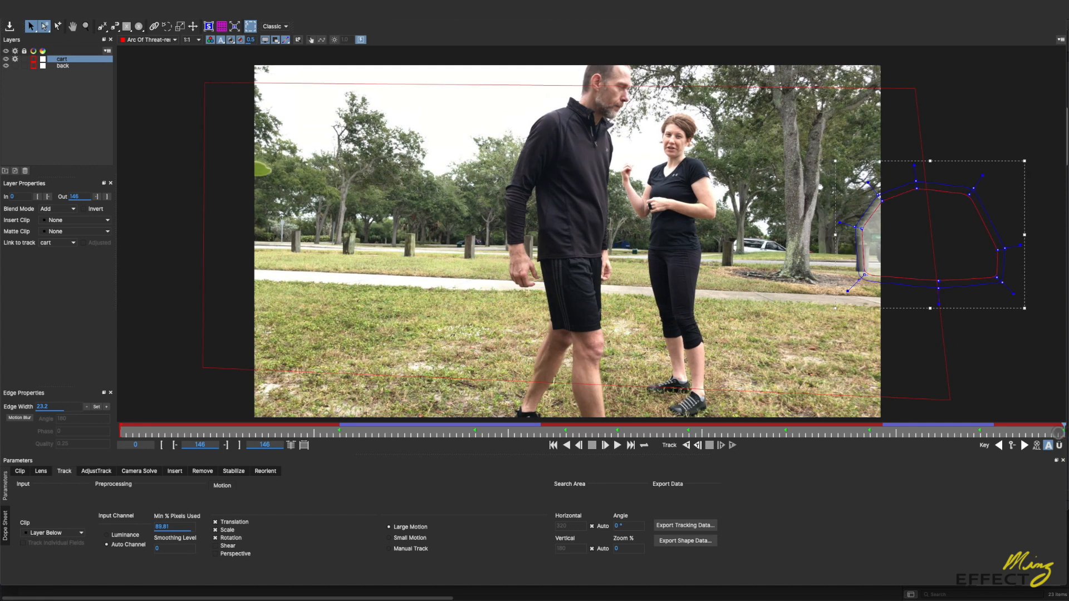
drag(1055, 432, 1046, 427)
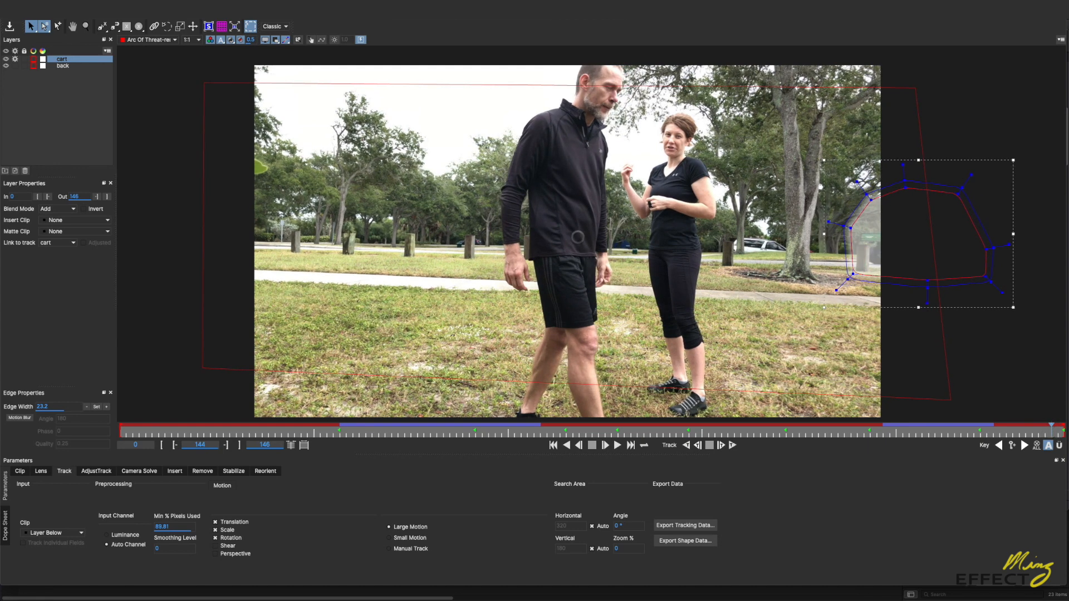
drag(1038, 431, 417, 434)
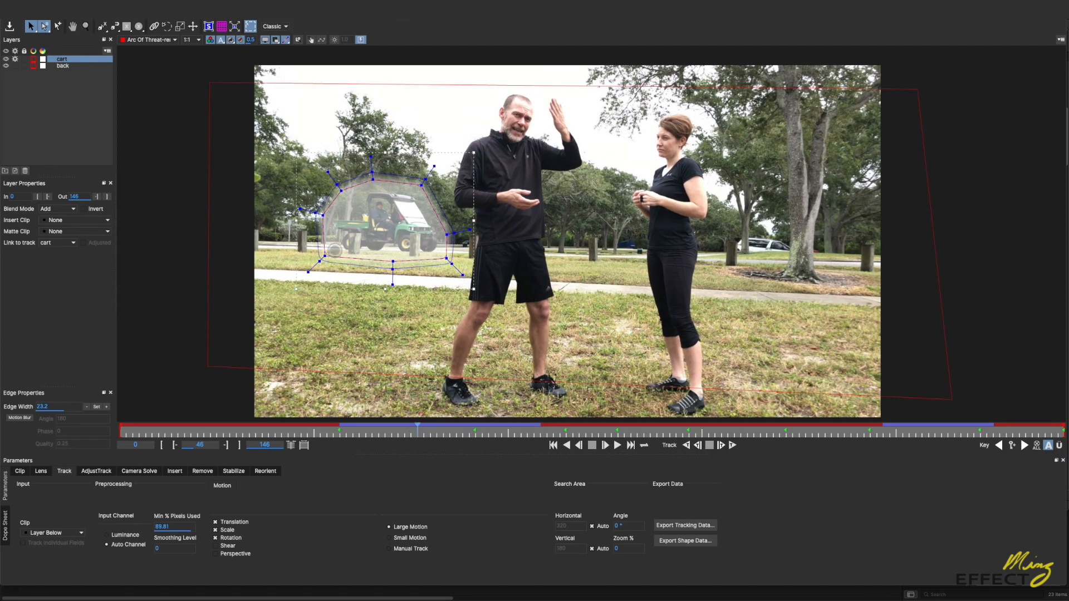
Step: Hide the matte overlay and render the Remove operation for the cart on frame 46 and backward from it
click(221, 26)
click(231, 40)
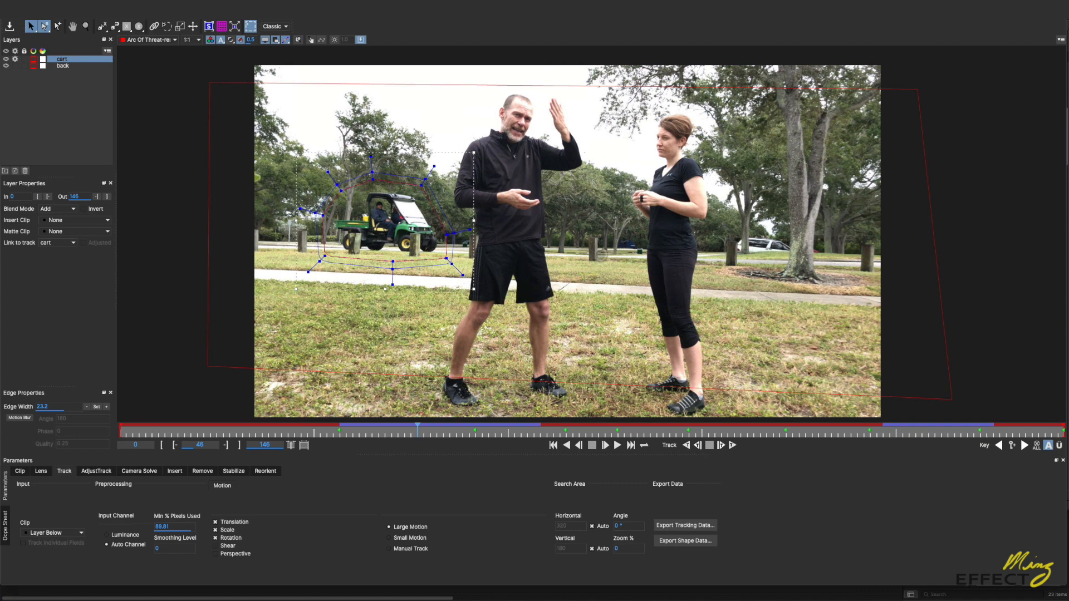
click(202, 471)
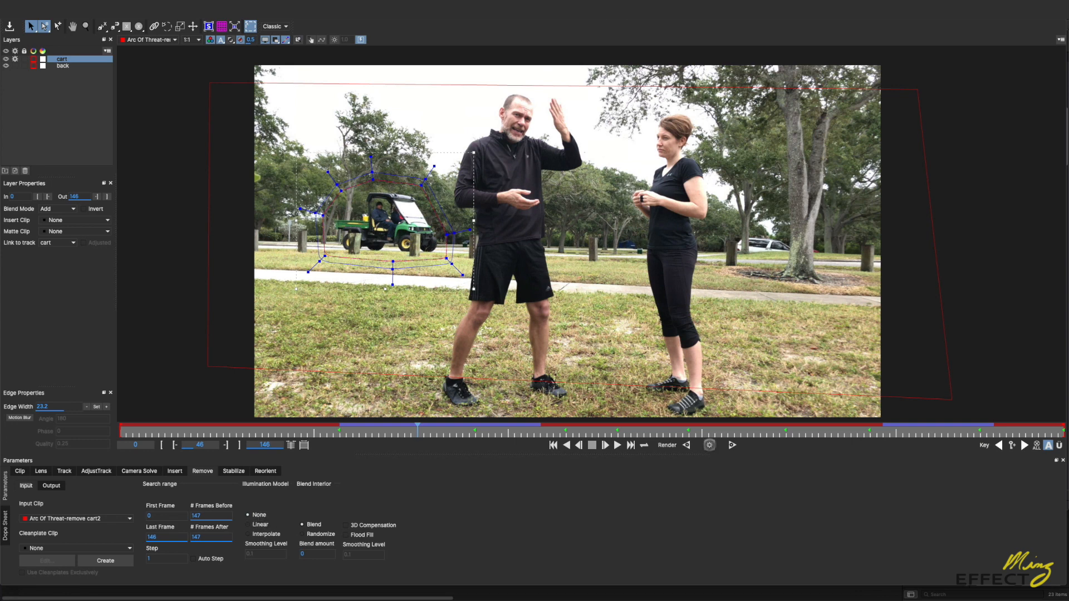
click(709, 445)
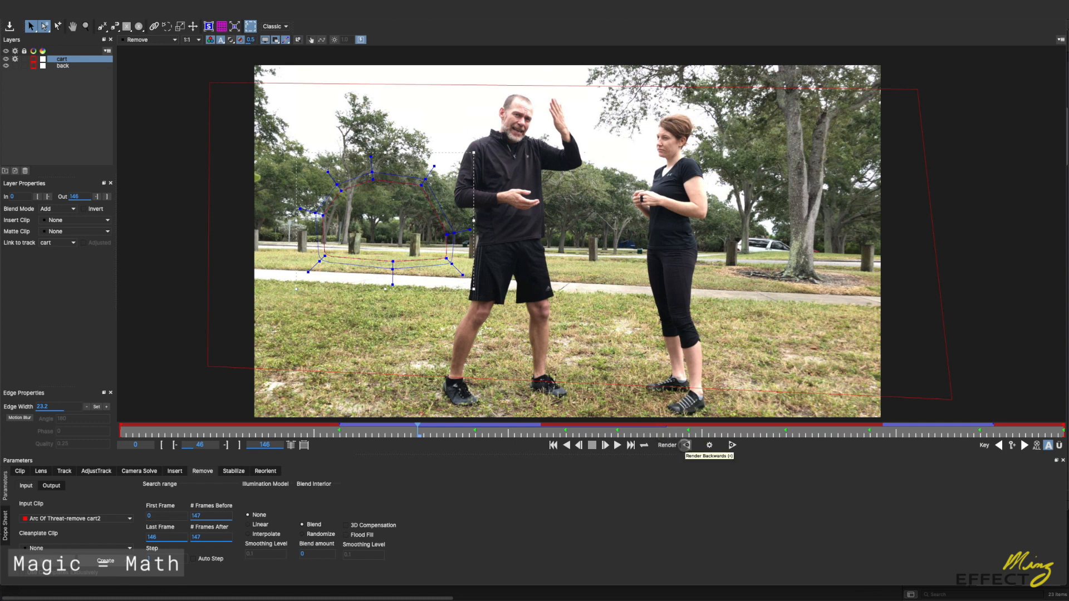
click(686, 445)
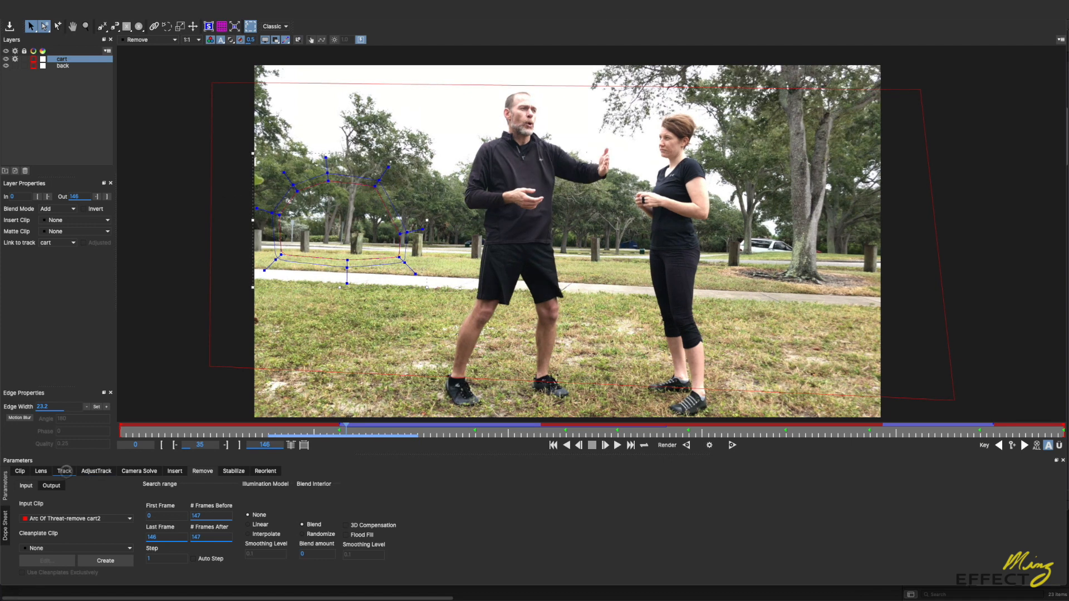
Step: Display the original clip Arc Of Threat-remove cart2 and track the cart layer backward from frame 34
click(64, 471)
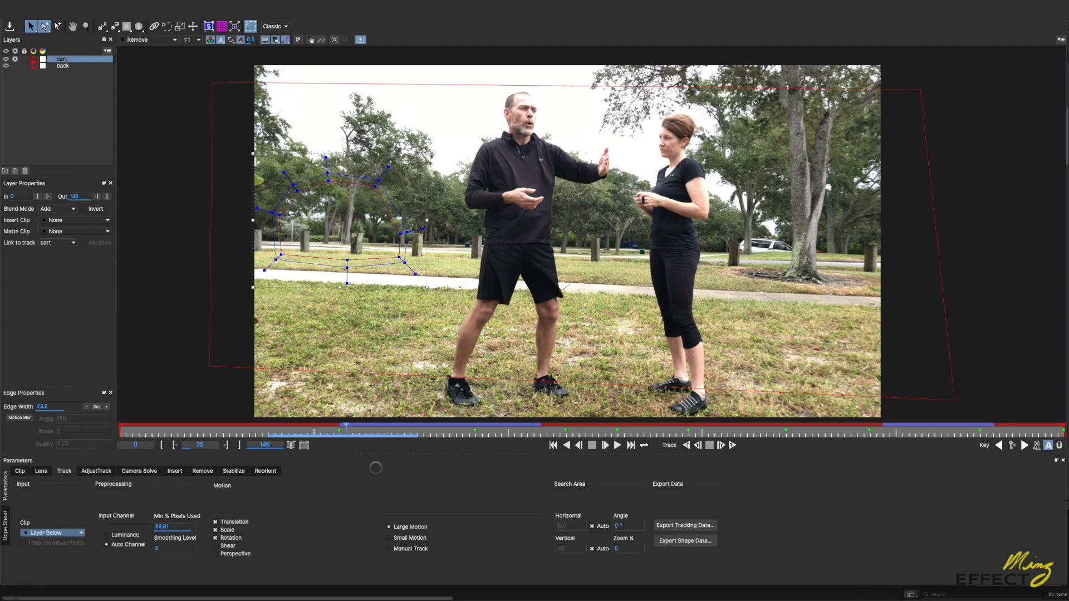
drag(344, 423, 340, 423)
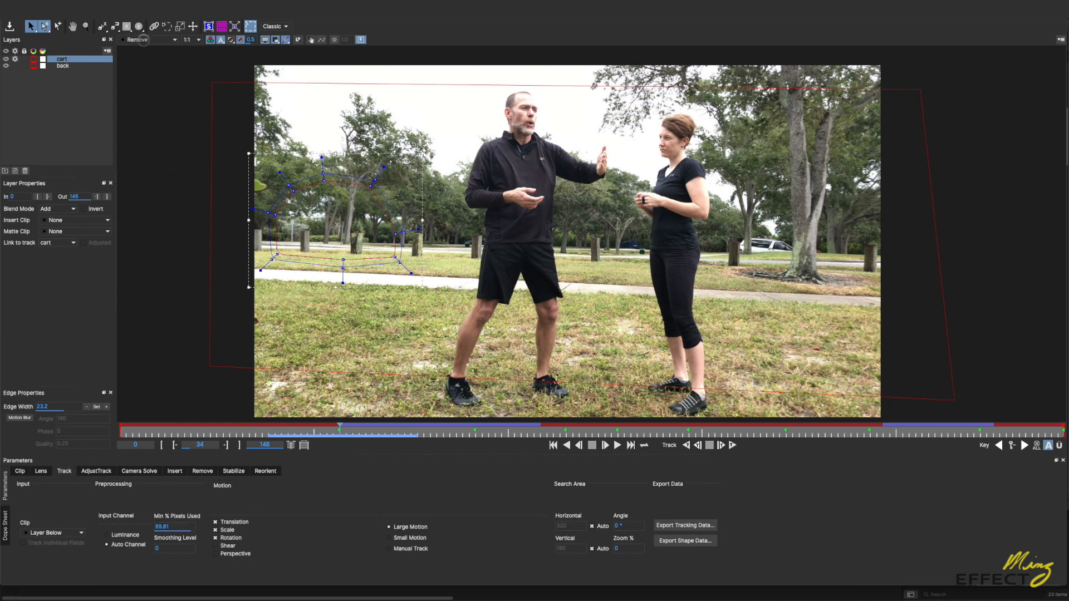
click(143, 40)
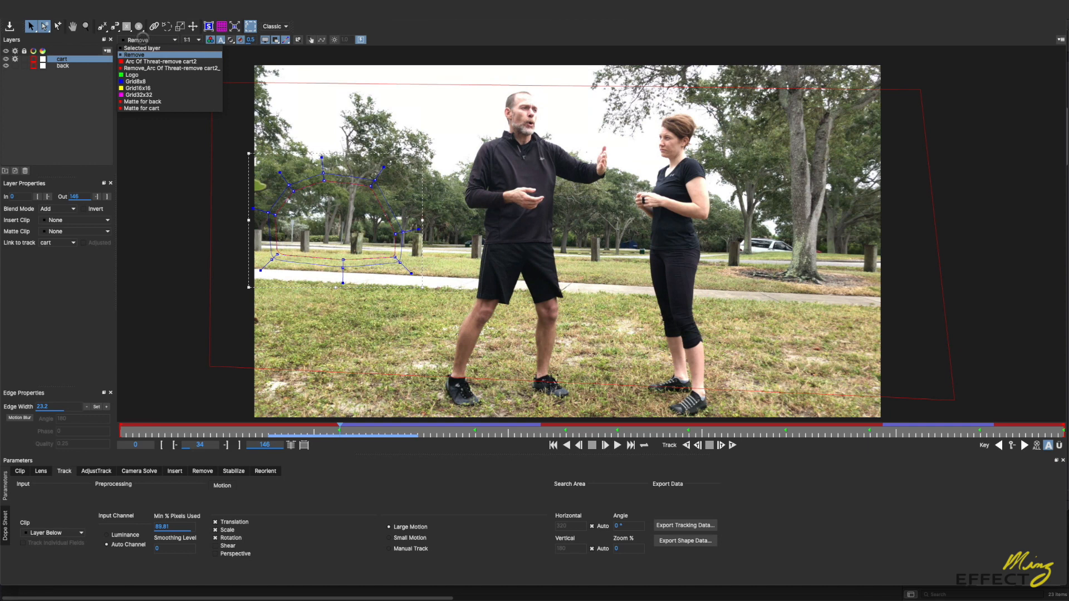
click(137, 62)
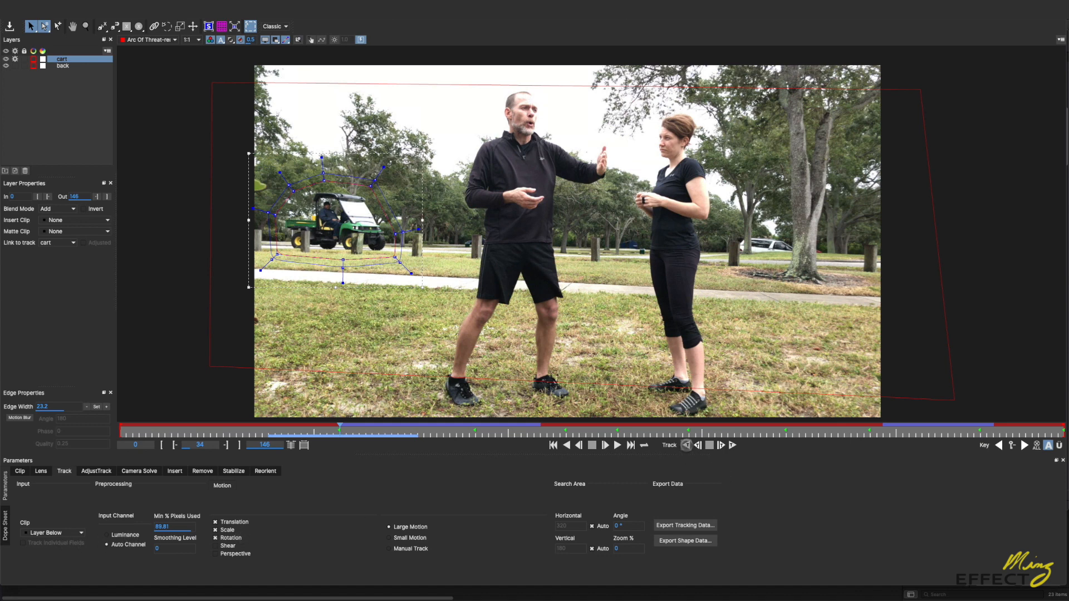
click(687, 445)
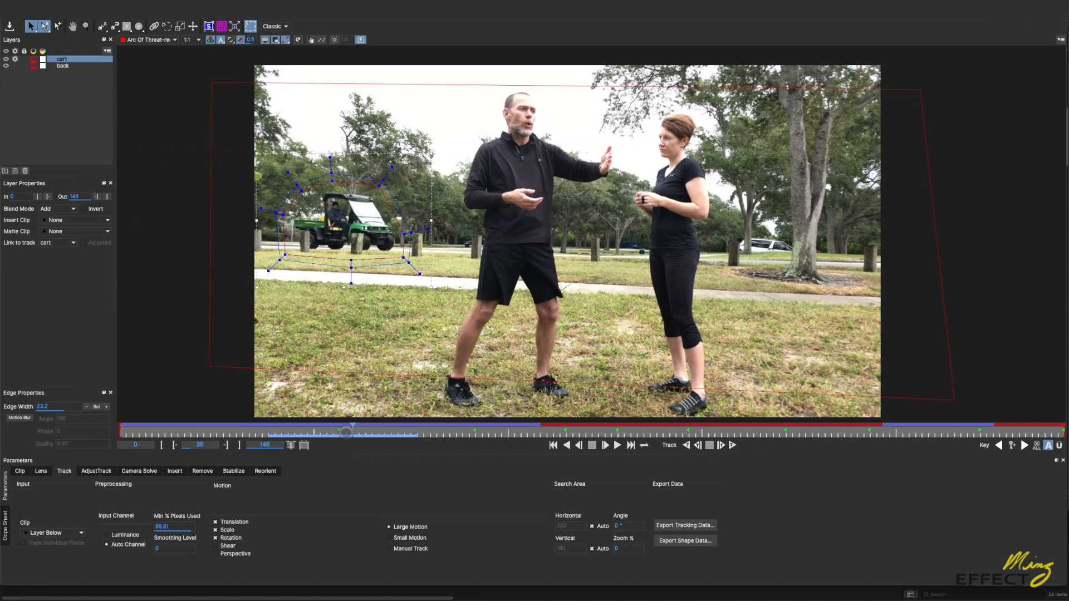
Step: Display the Remove result and render the Remove operation backward again from frame 34
click(147, 40)
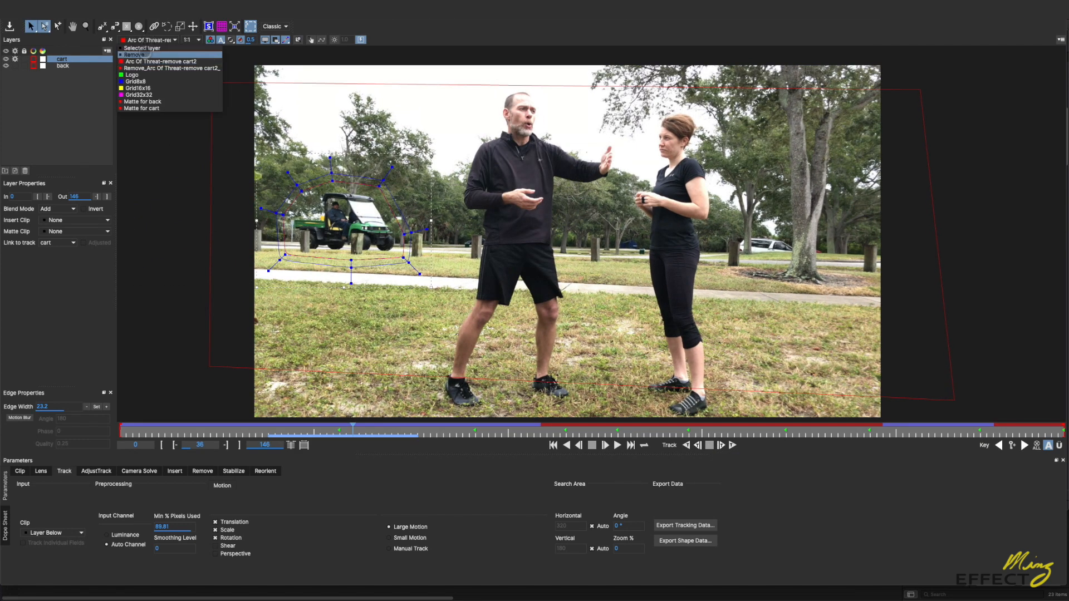
click(143, 53)
click(341, 431)
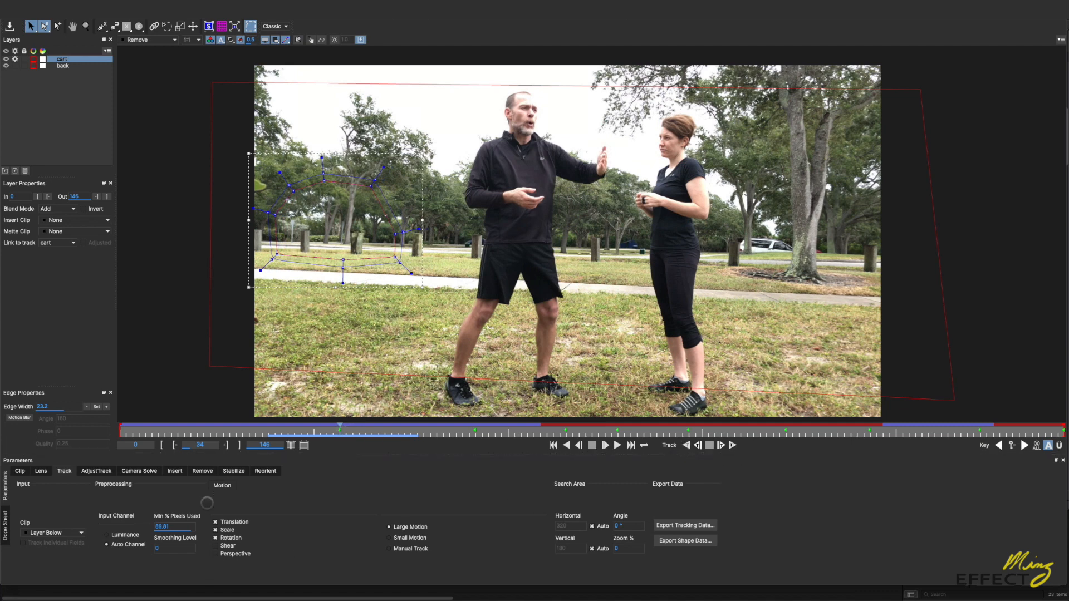
click(203, 471)
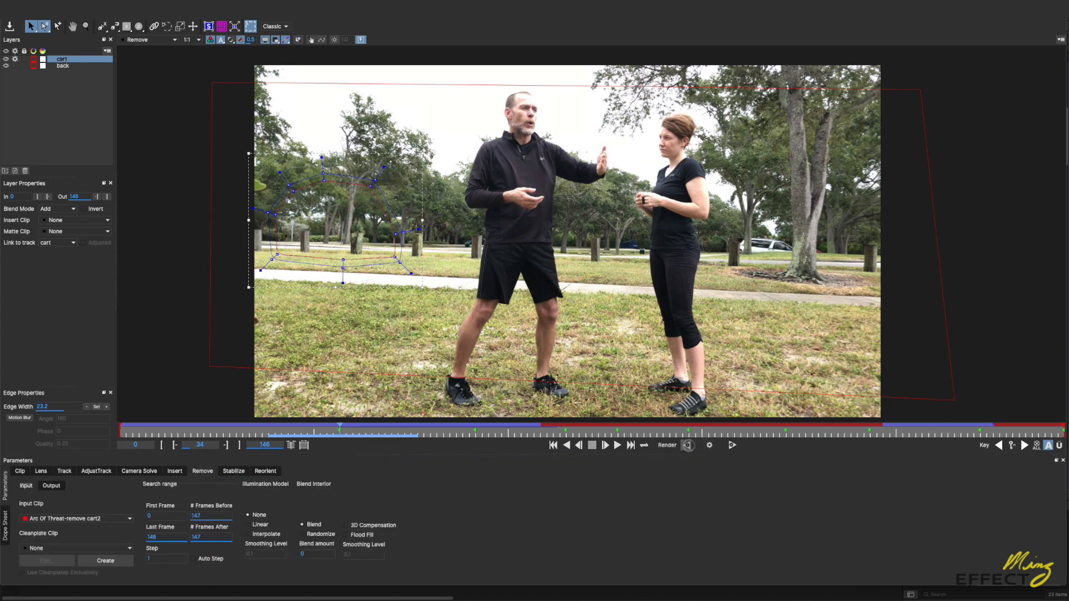
click(688, 446)
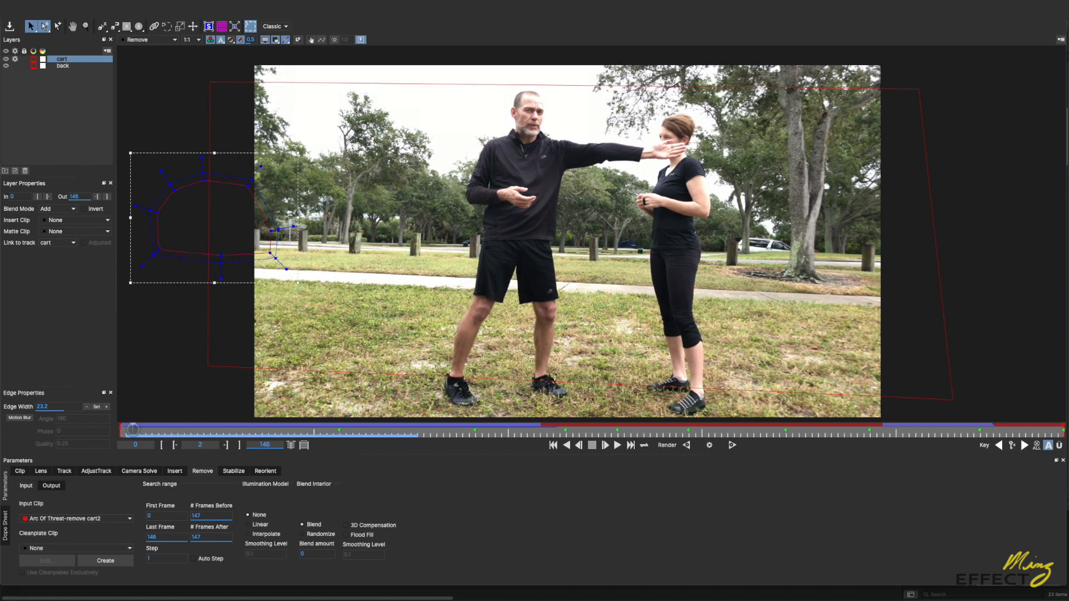
Step: Step back through the opening frames to examine the cart removal at the start of the clip
click(136, 431)
key(Left)
key(Left)
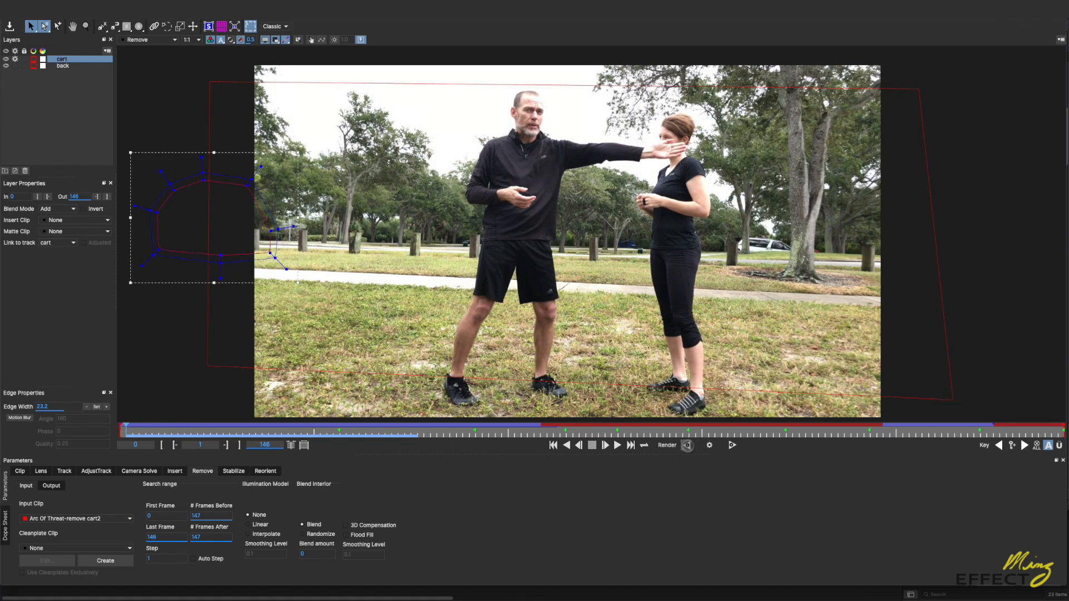
key(Left)
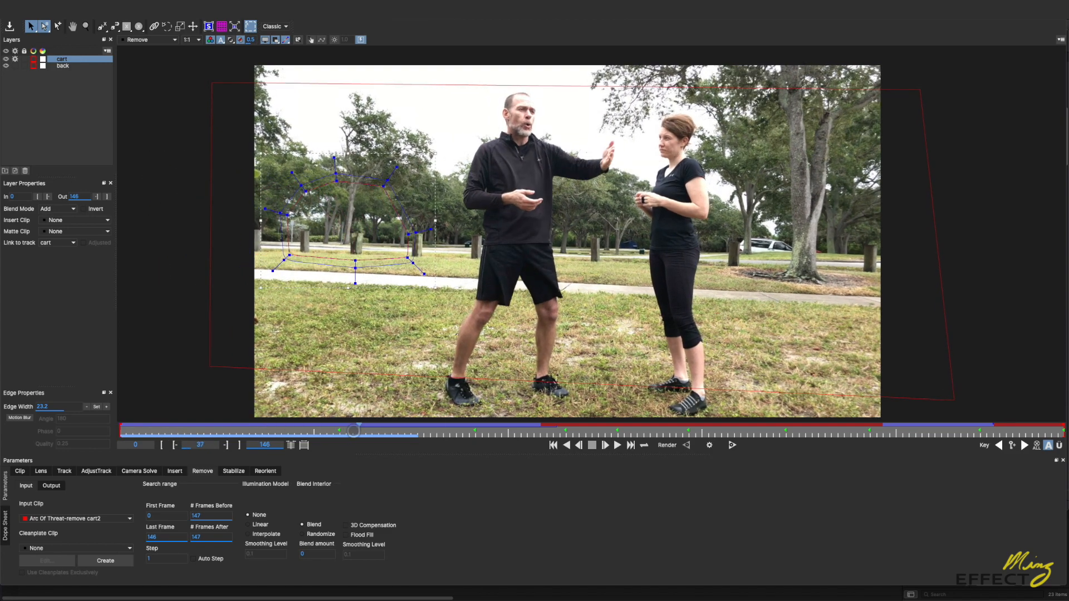
Step: Render the Remove operation forward from frame 45 and return to frame 44 to review the result
mouse_move(368, 439)
mouse_down()
mouse_move(394, 439)
mouse_move(287, 439)
mouse_move(382, 443)
mouse_up()
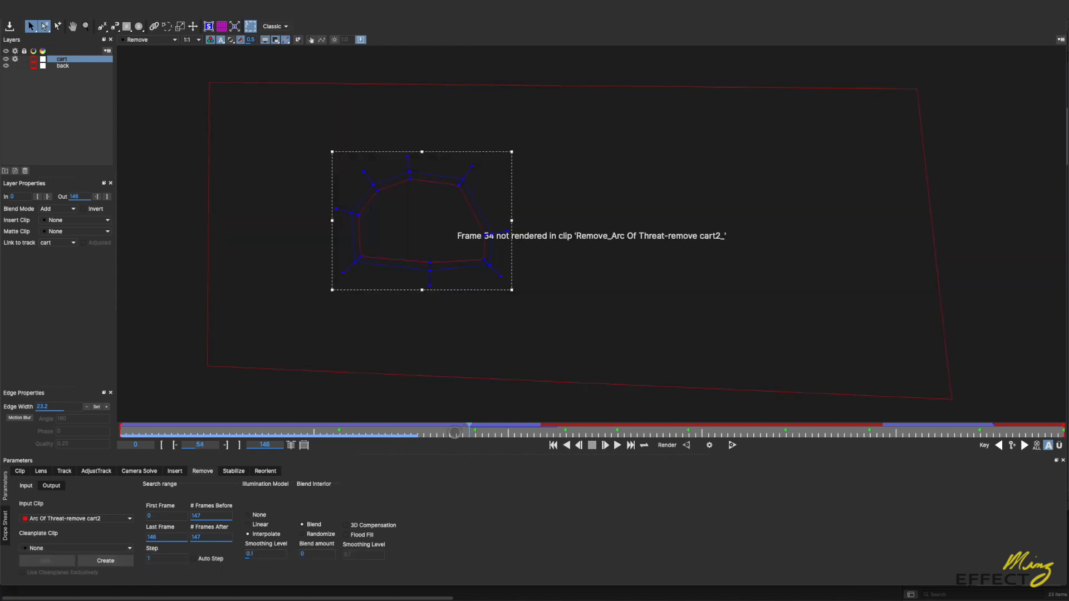
click(406, 434)
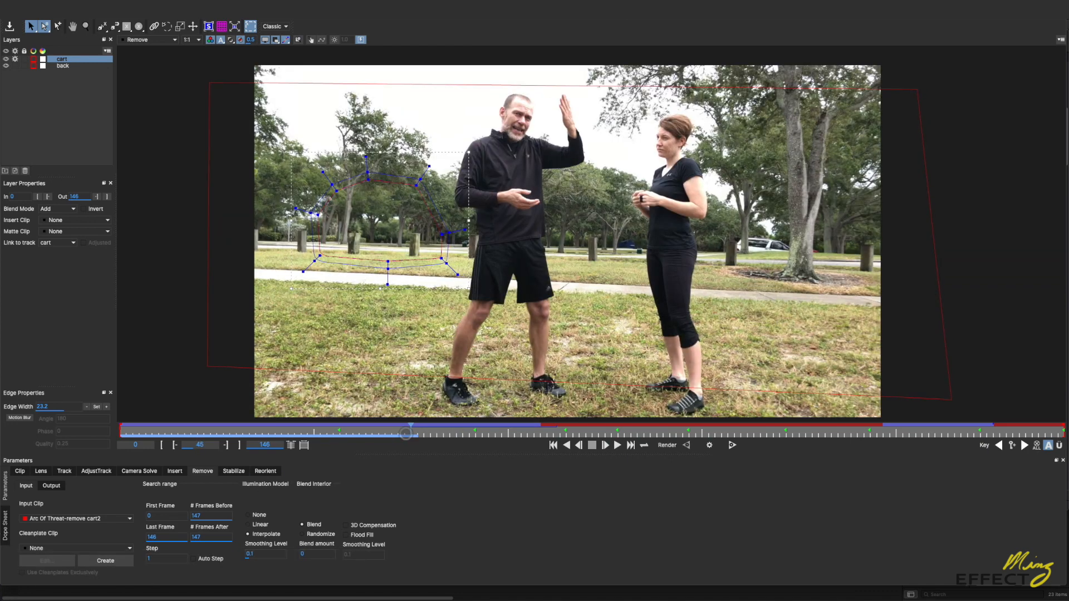
click(731, 444)
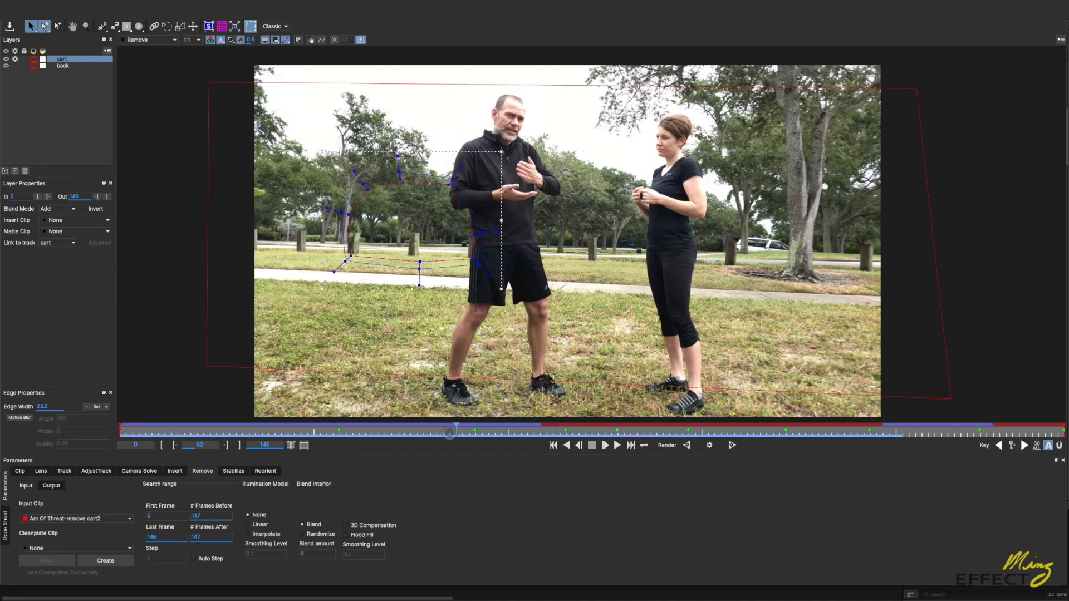
drag(446, 433, 405, 427)
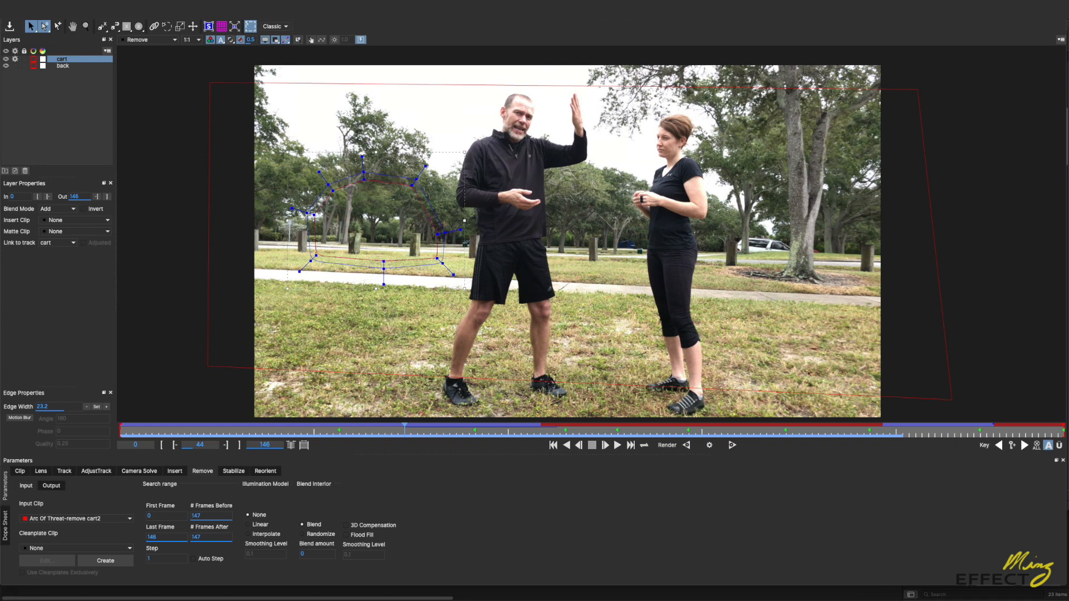
Step: Examine where the man's arm overlaps the cart shape in the original clip, close up around frame 47
mouse_move(496, 431)
mouse_down()
mouse_move(573, 431)
mouse_move(488, 430)
mouse_up()
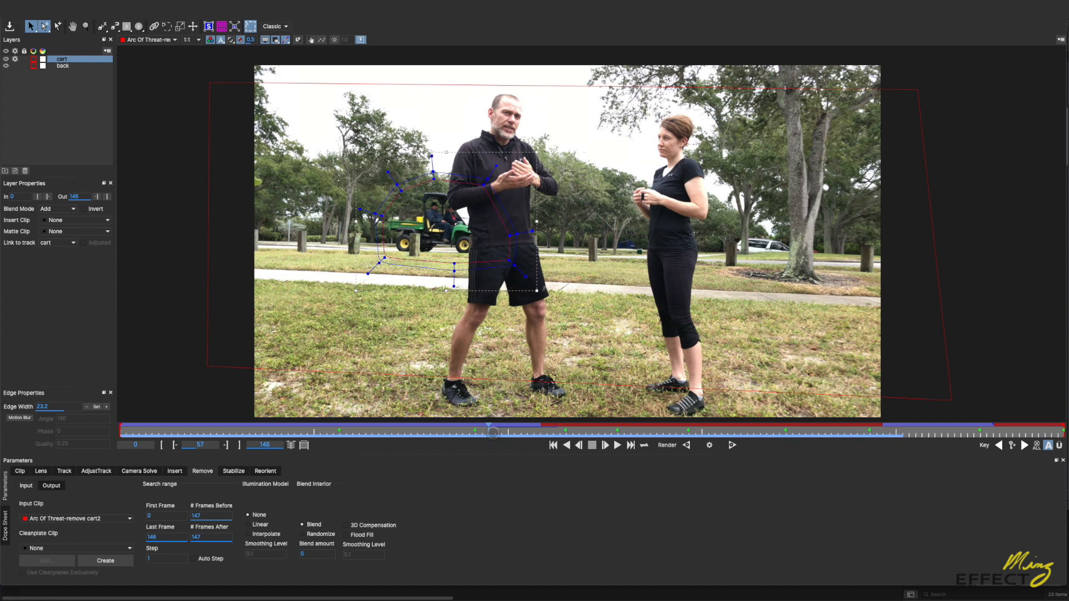
drag(490, 430, 401, 428)
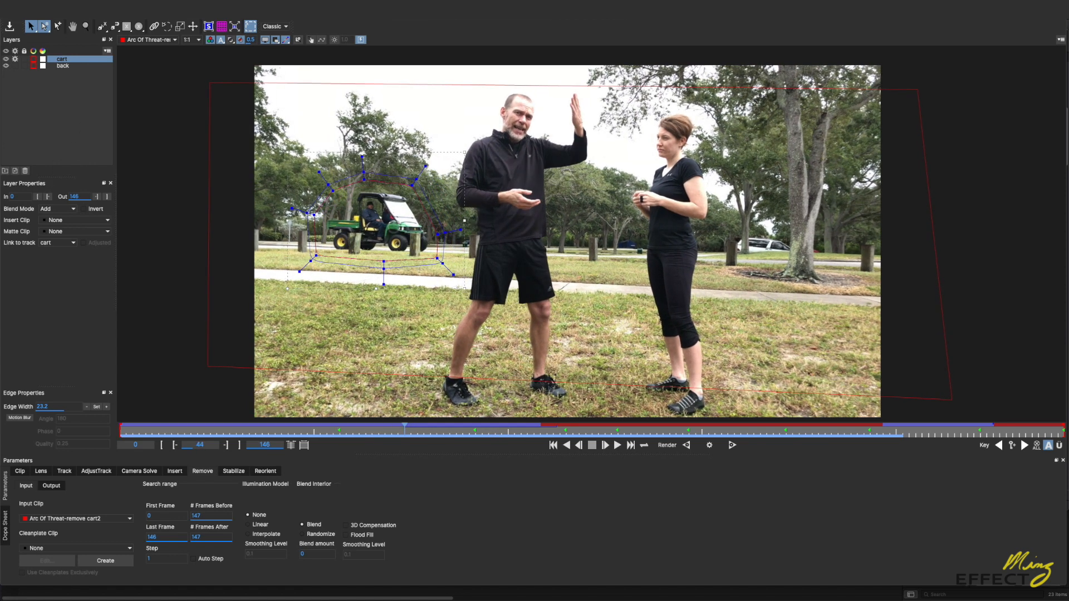
scroll(477, 242, up, 5)
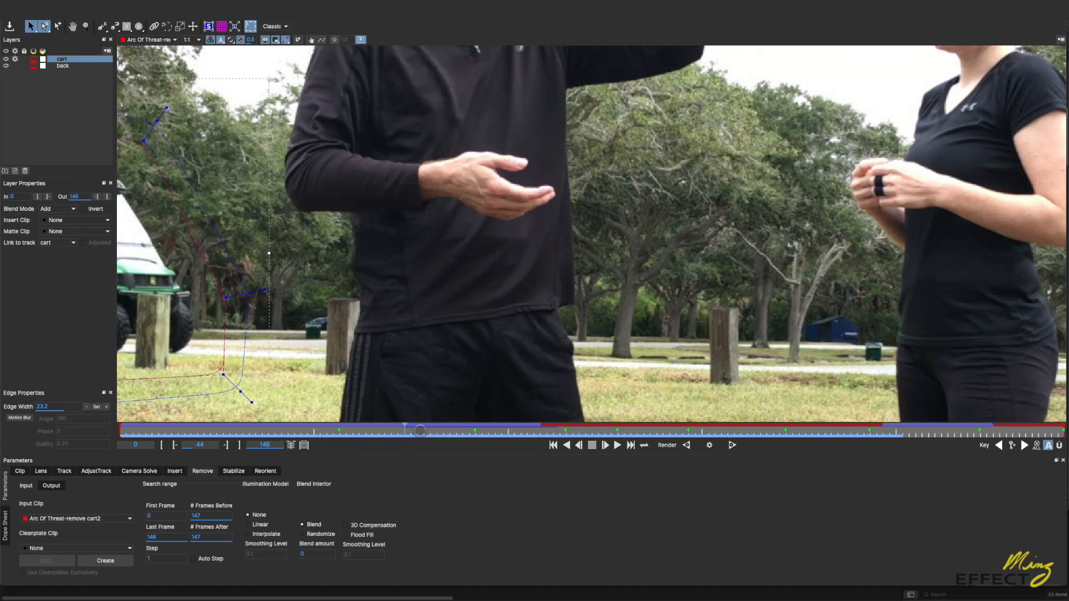
click(417, 433)
drag(418, 434, 420, 435)
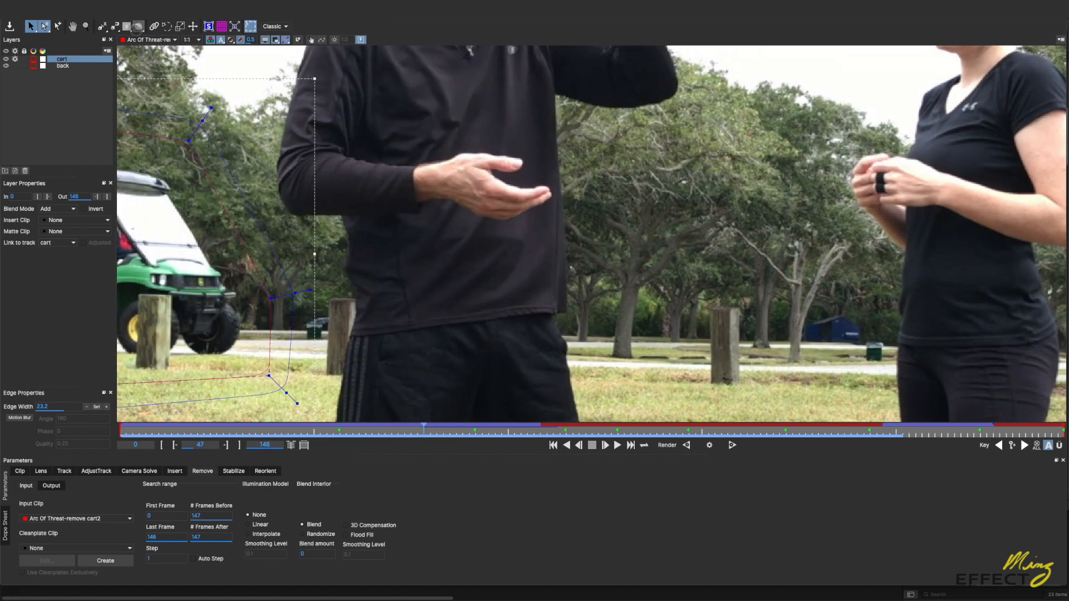
Step: Draw a closed mask shape around the man's bent forearm sleeve at frame 47 and tighten its outer edge points
click(102, 26)
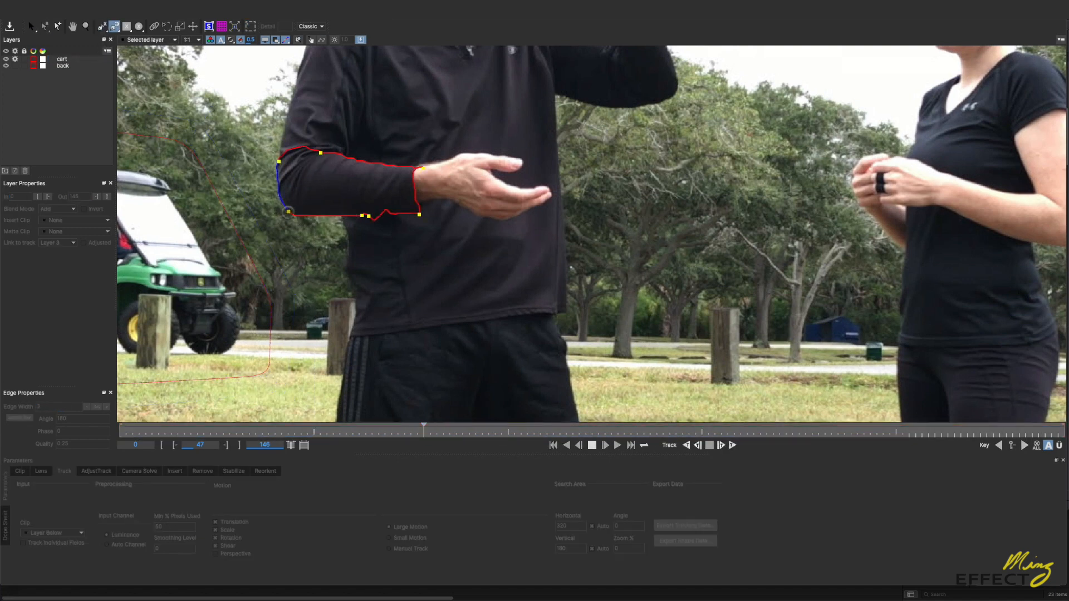
right_click(285, 212)
drag(225, 101, 448, 259)
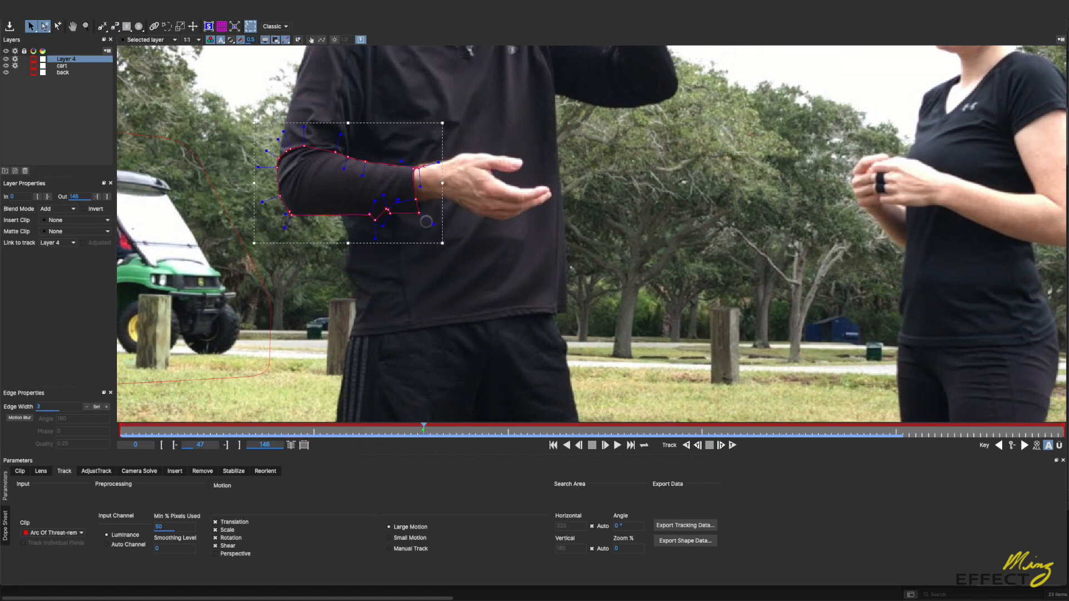
drag(434, 225, 426, 221)
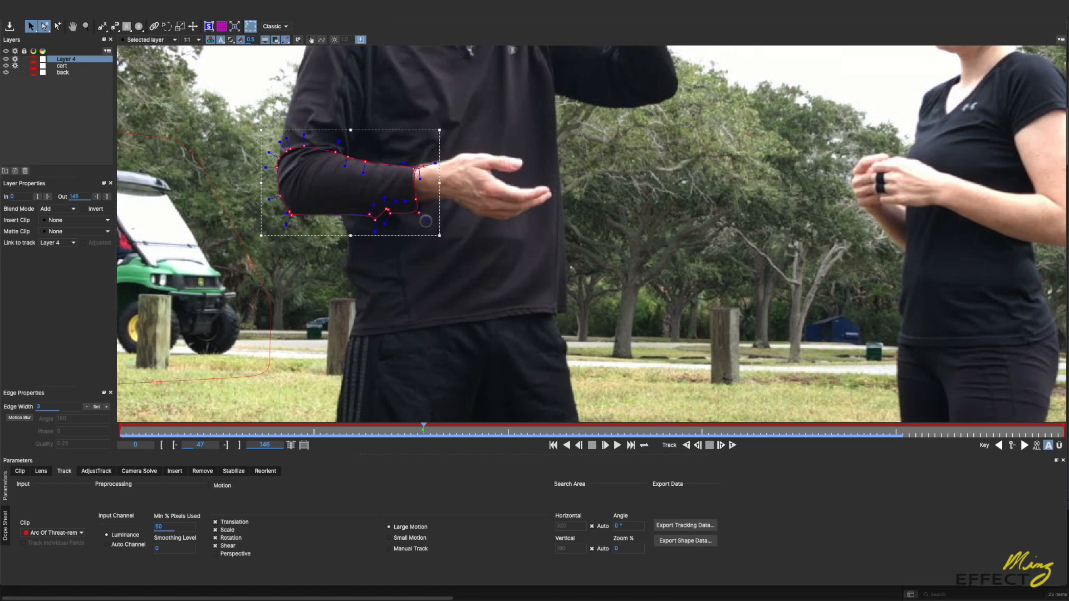
Step: Clean up the lower edge of the forearm shape by moving its stray point onto the sleeve and deleting the extra point
key(z)
drag(284, 197, 262, 170)
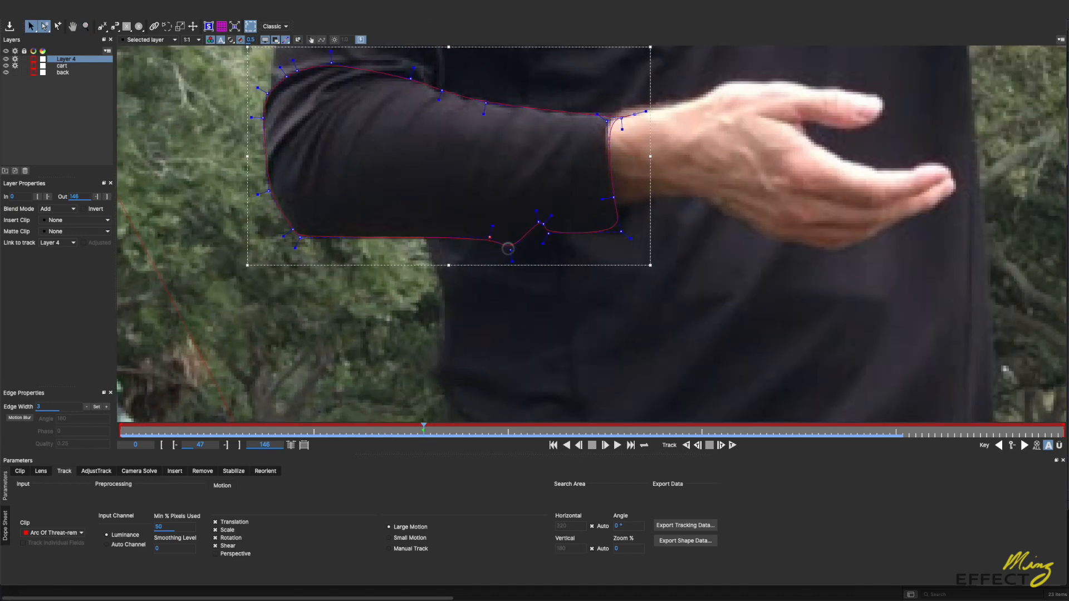
drag(509, 250, 517, 234)
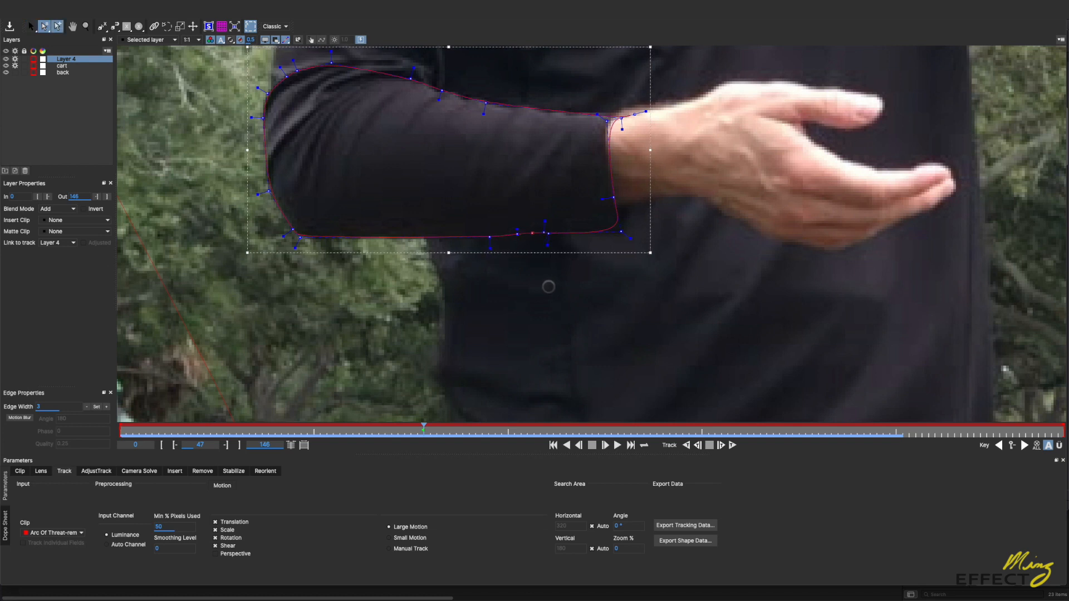
key(BackSpace)
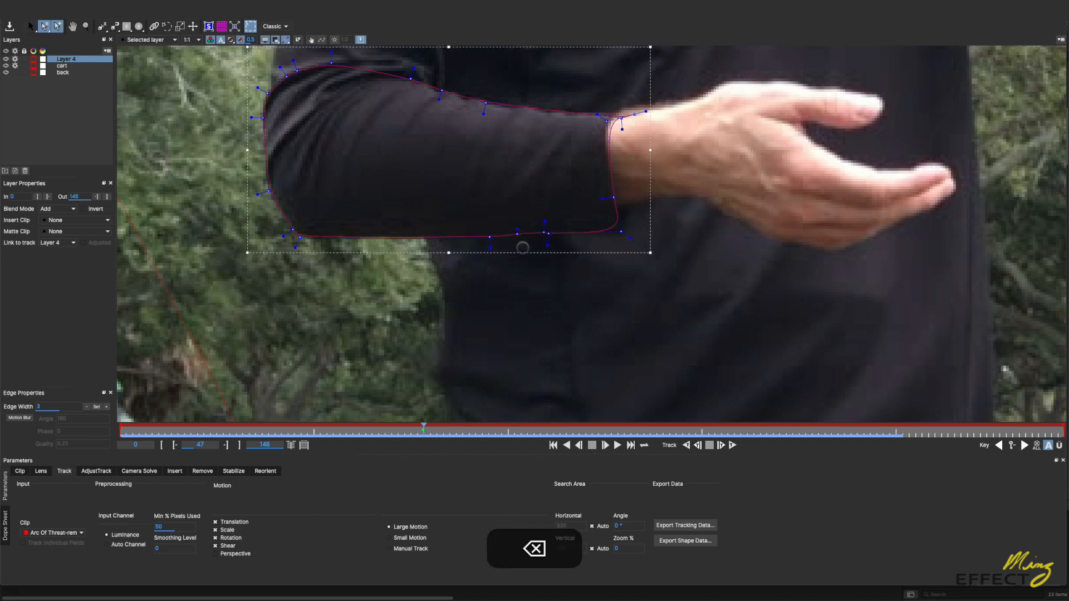
Step: Delete the surplus points on the forearm shape's lower edge and beside the upper corner of the cuff
click(517, 235)
click(544, 234)
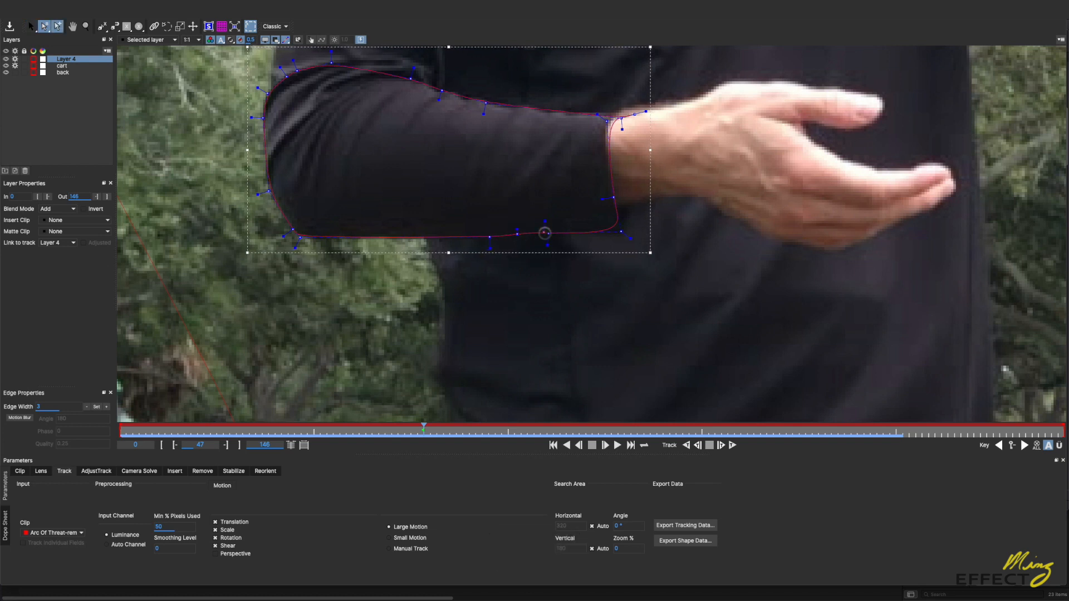
key(BackSpace)
click(635, 115)
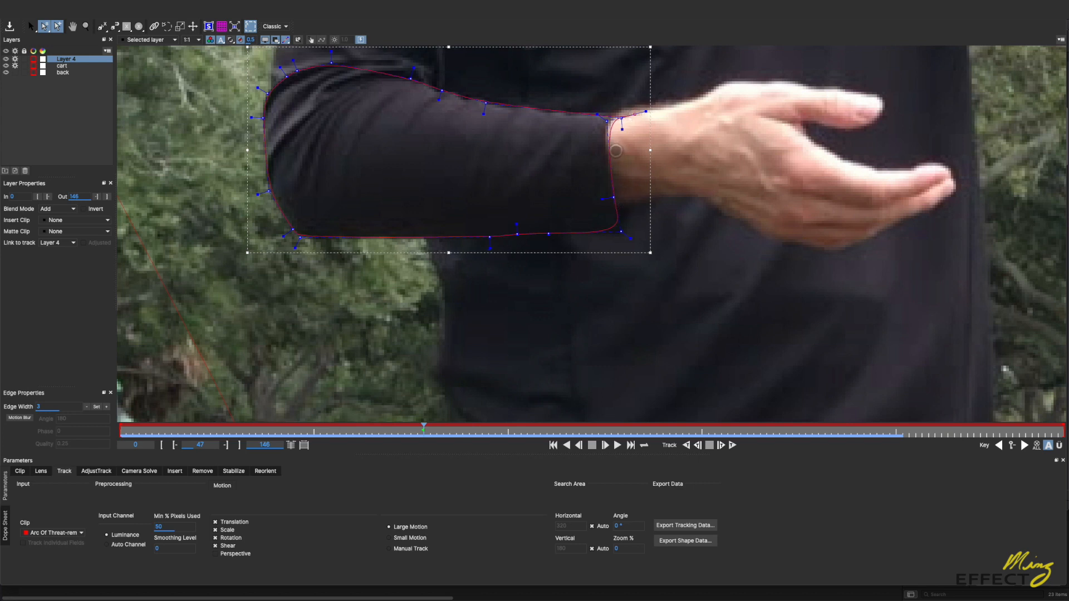
key(BackSpace)
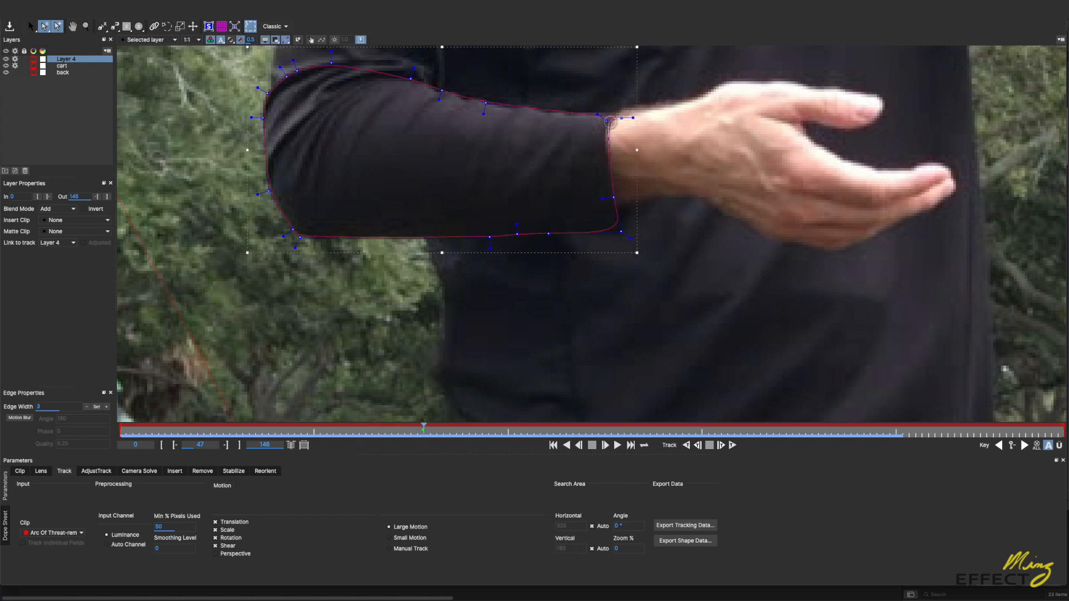
Step: Move the upper cuff corner point onto the sleeve's end, add a point along the upper edge, and nudge the outer elbow point
drag(608, 122, 620, 114)
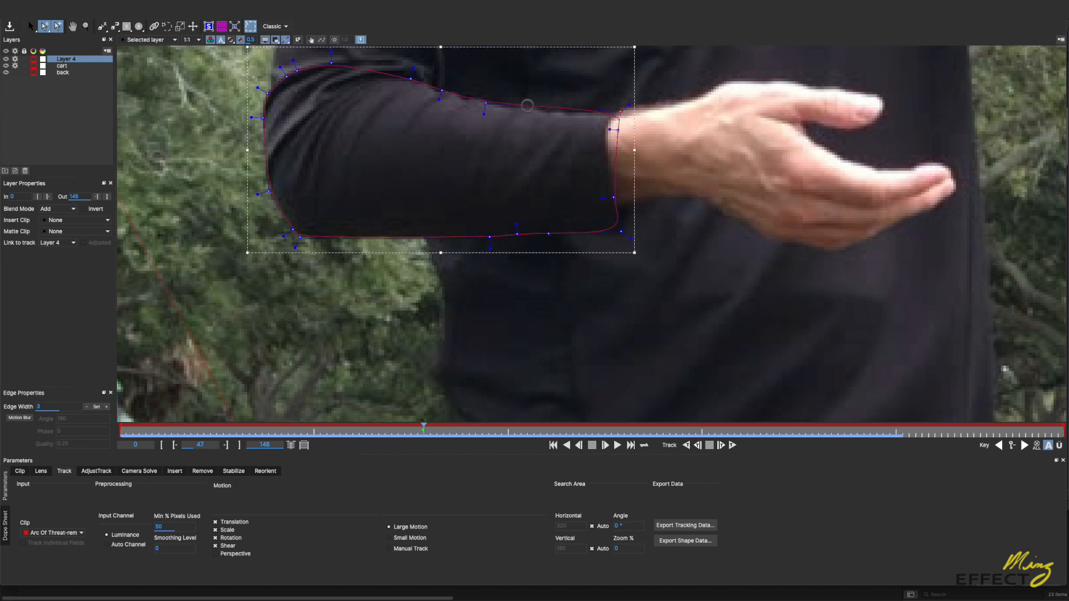
click(567, 112)
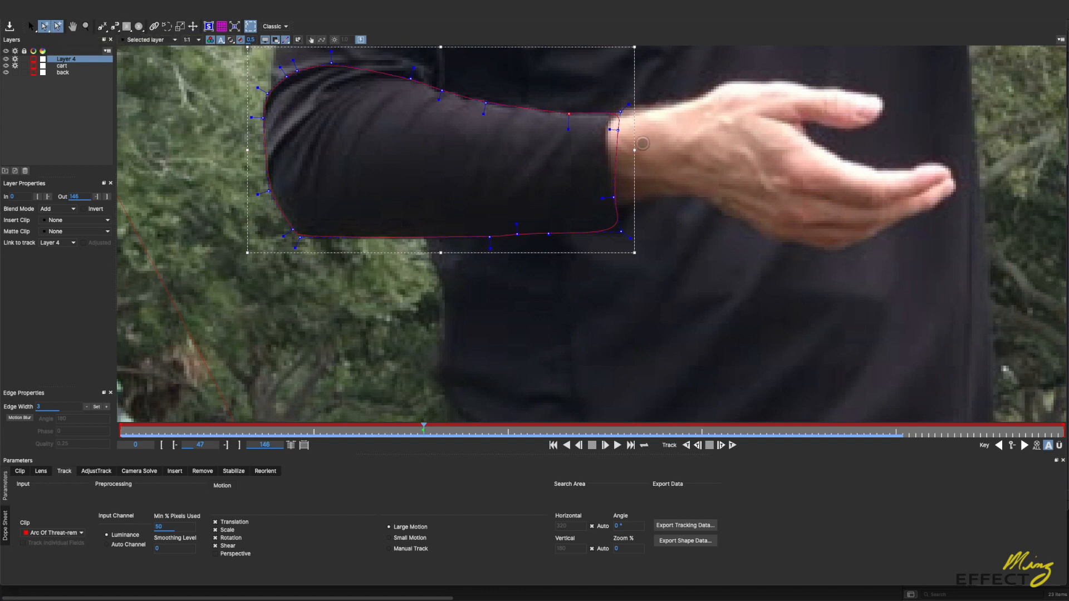
drag(268, 94, 267, 94)
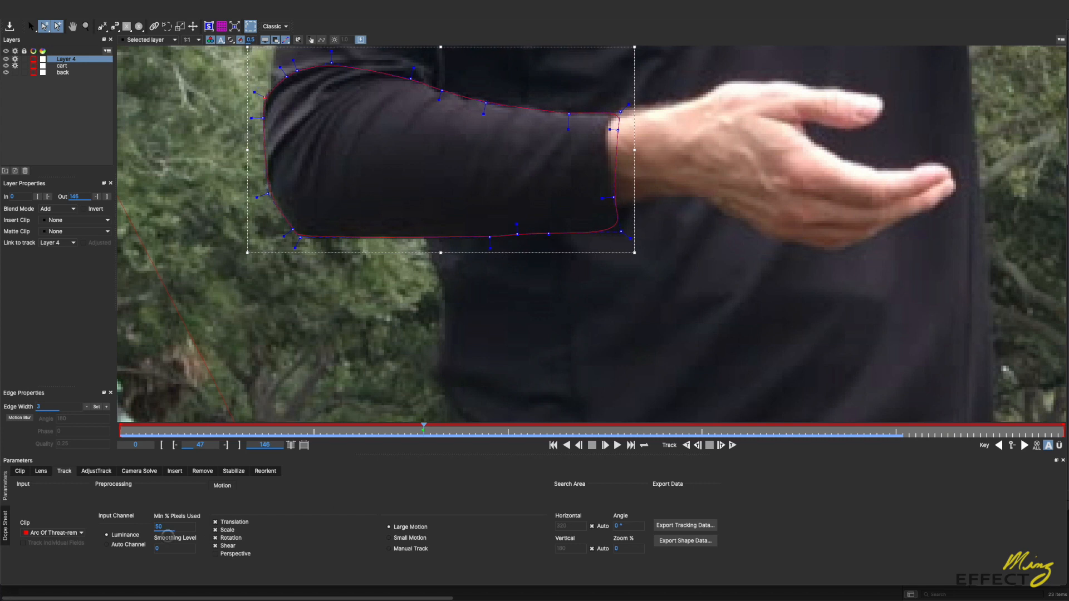
Step: Set Min % Pixels Used to 75, enable Perspective motion, and track the forearm layer forward to frame 85
drag(159, 526, 176, 525)
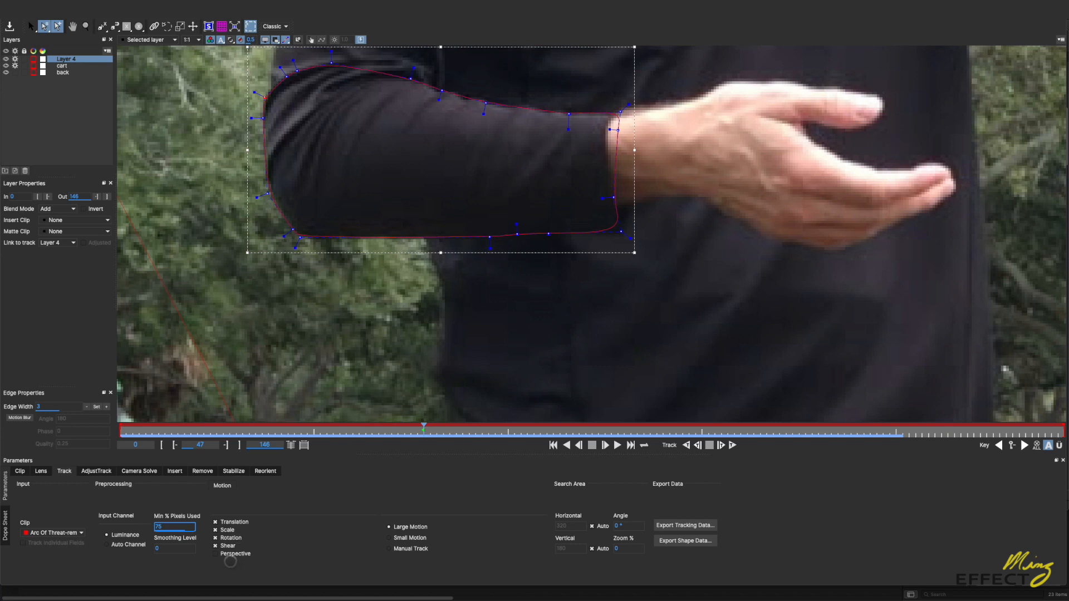
click(215, 554)
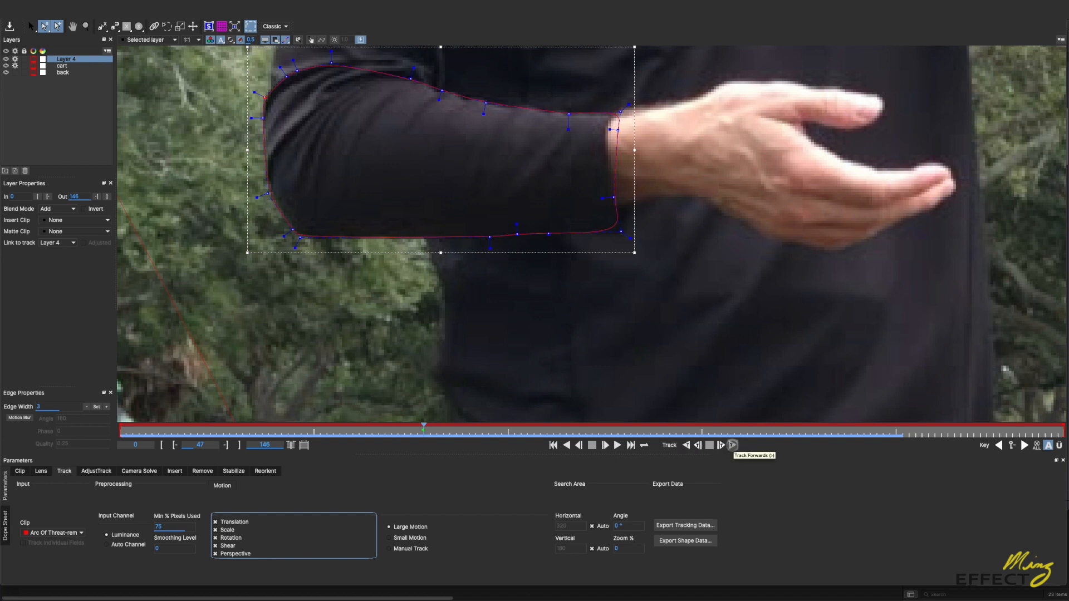
click(732, 445)
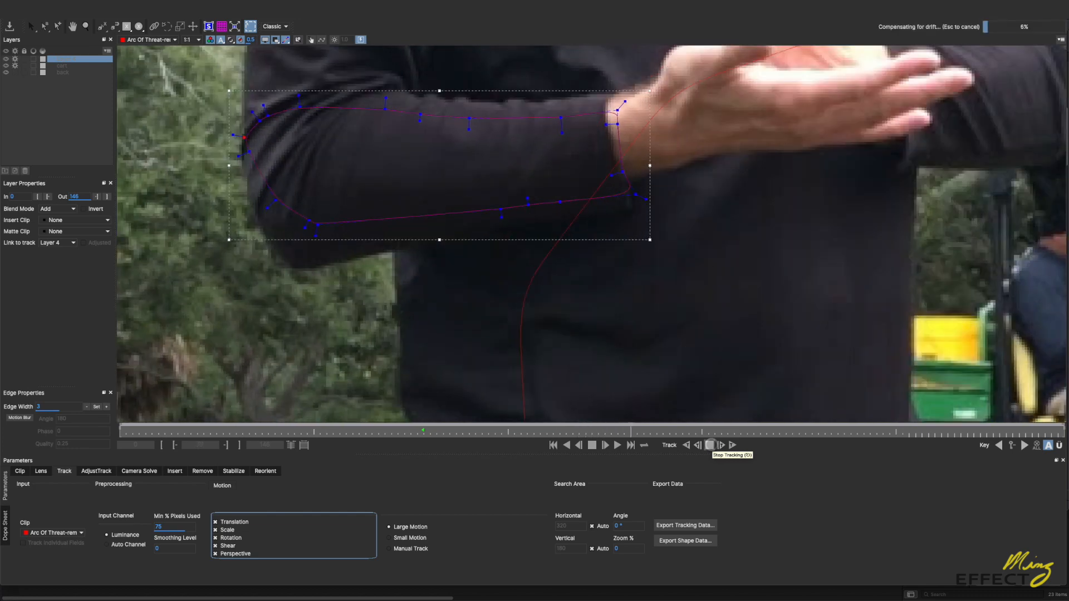
click(711, 444)
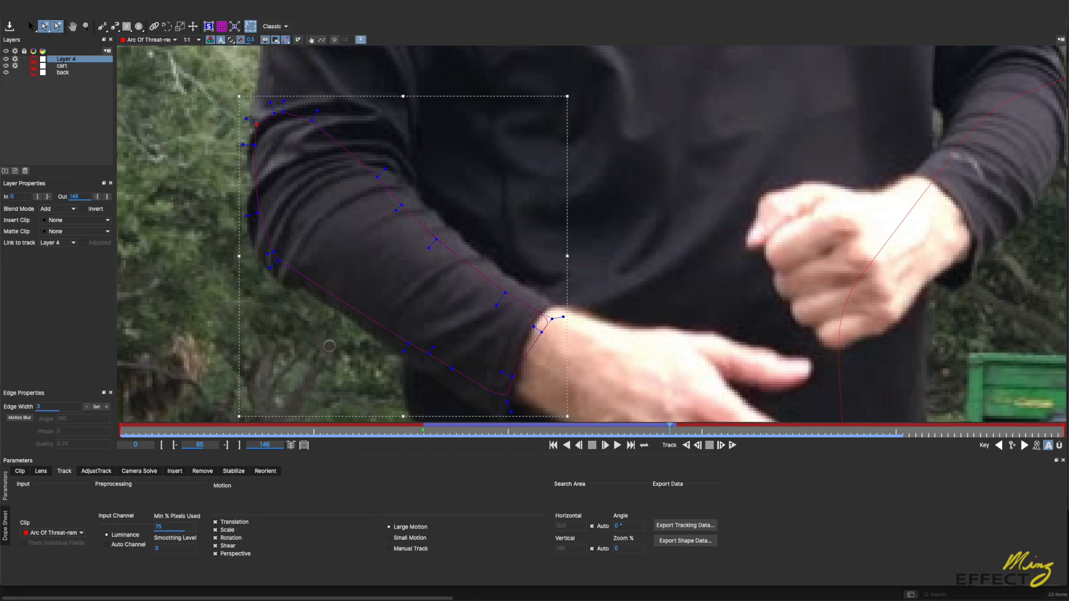
Step: Scale and rotate the whole forearm shape at frame 85 to match the angle of the lowered forearm
key(x)
drag(329, 346, 361, 301)
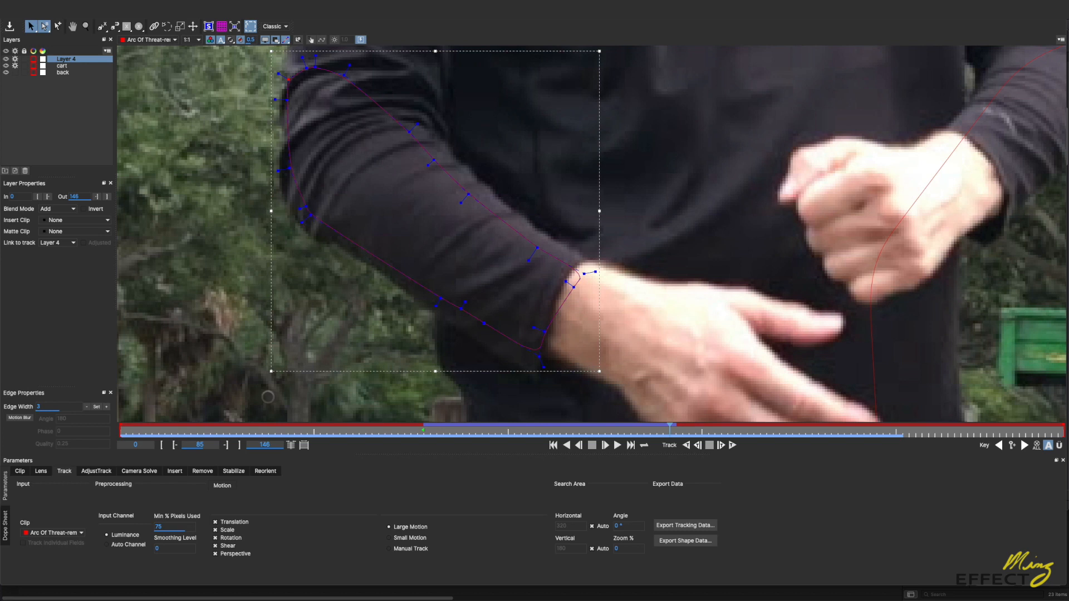
drag(271, 371, 259, 397)
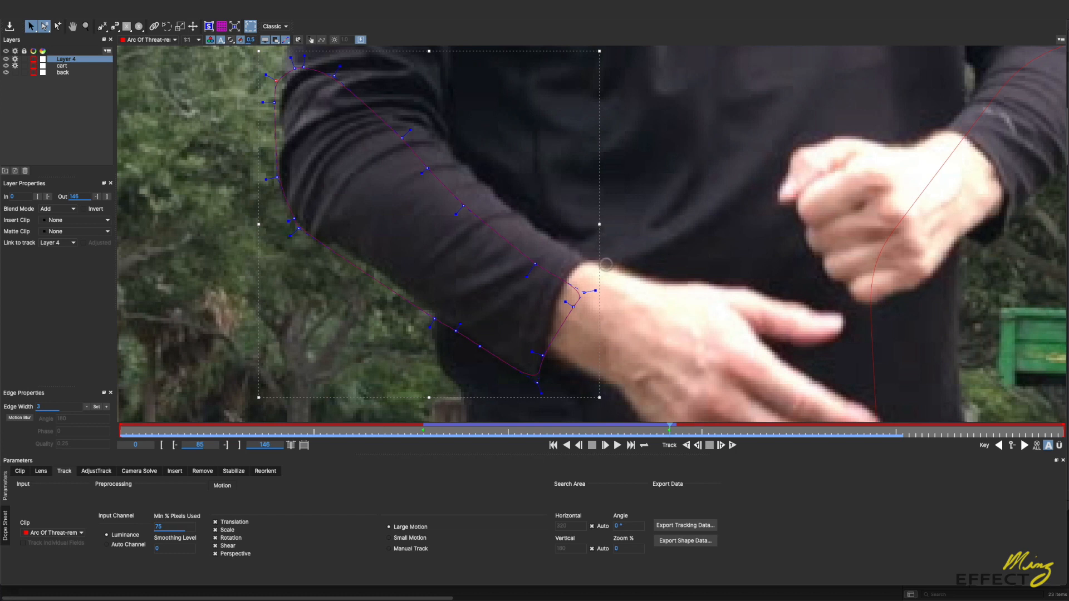
key(w)
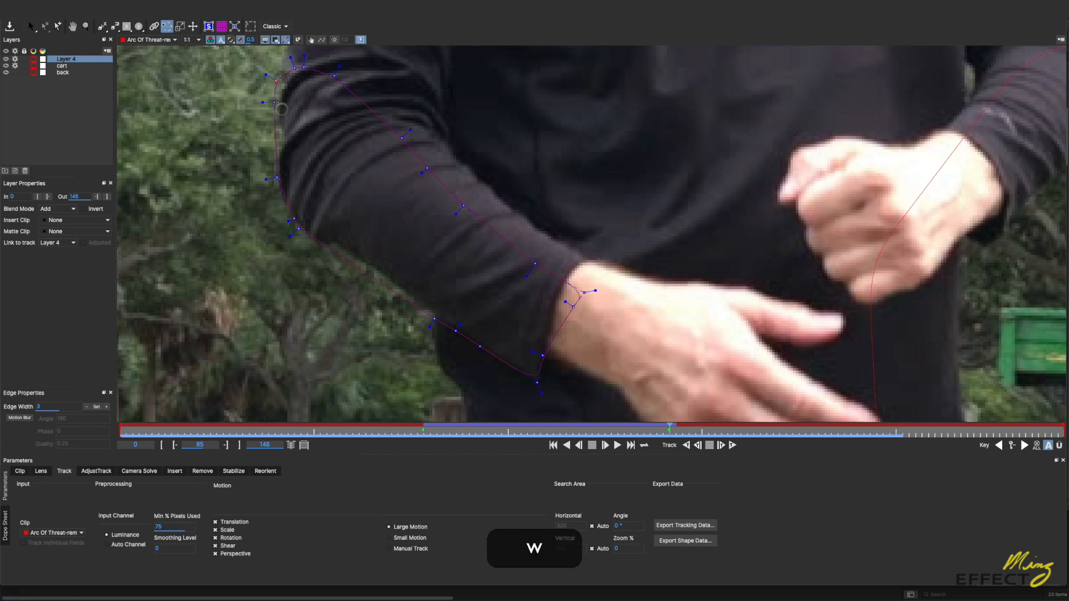
key(ctrl+a)
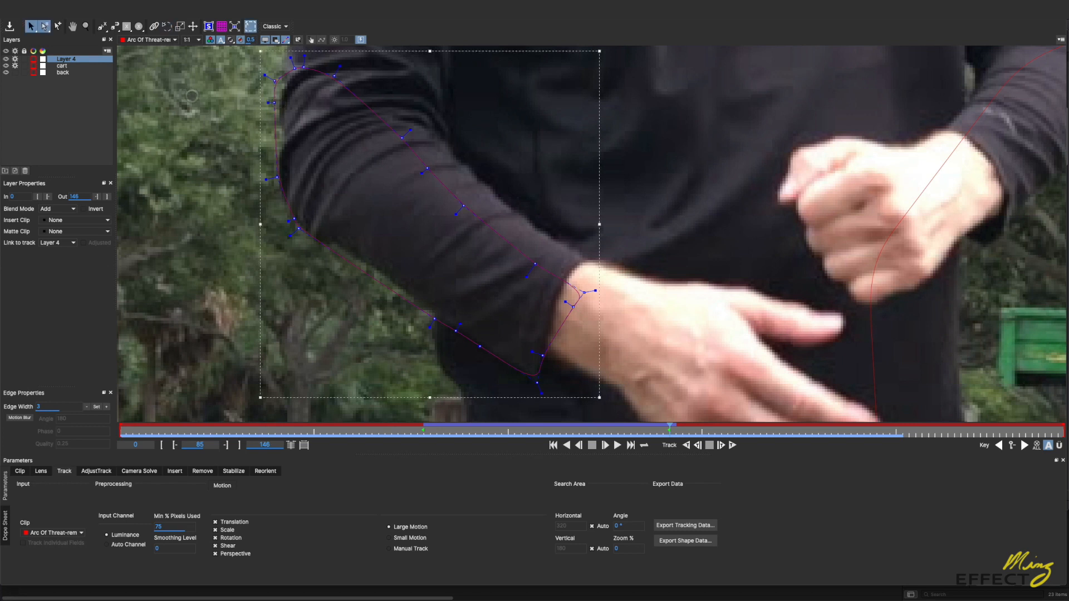
drag(225, 54, 609, 398)
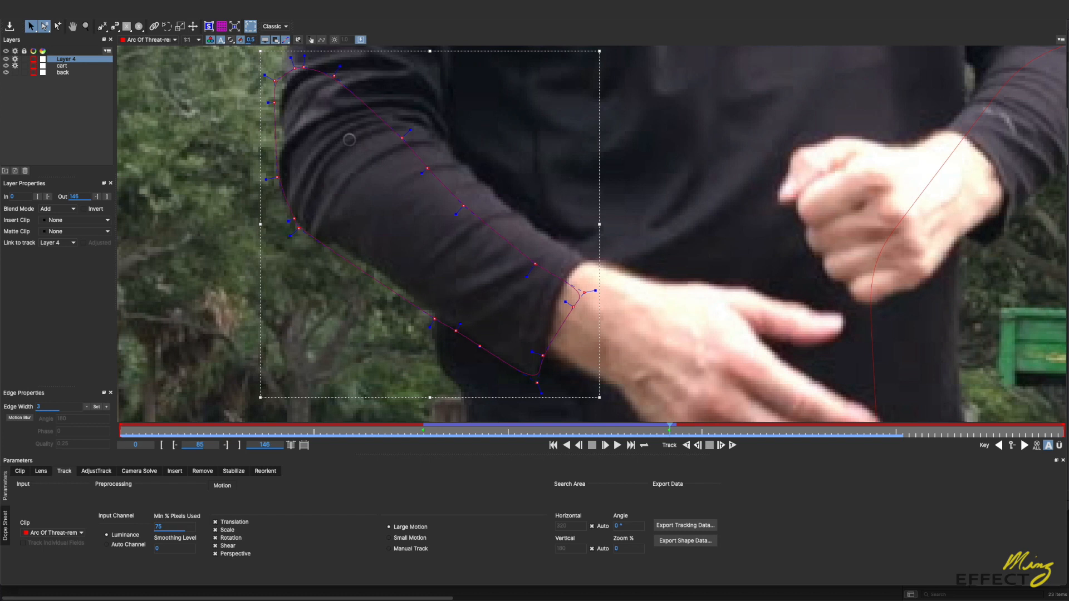
key(w)
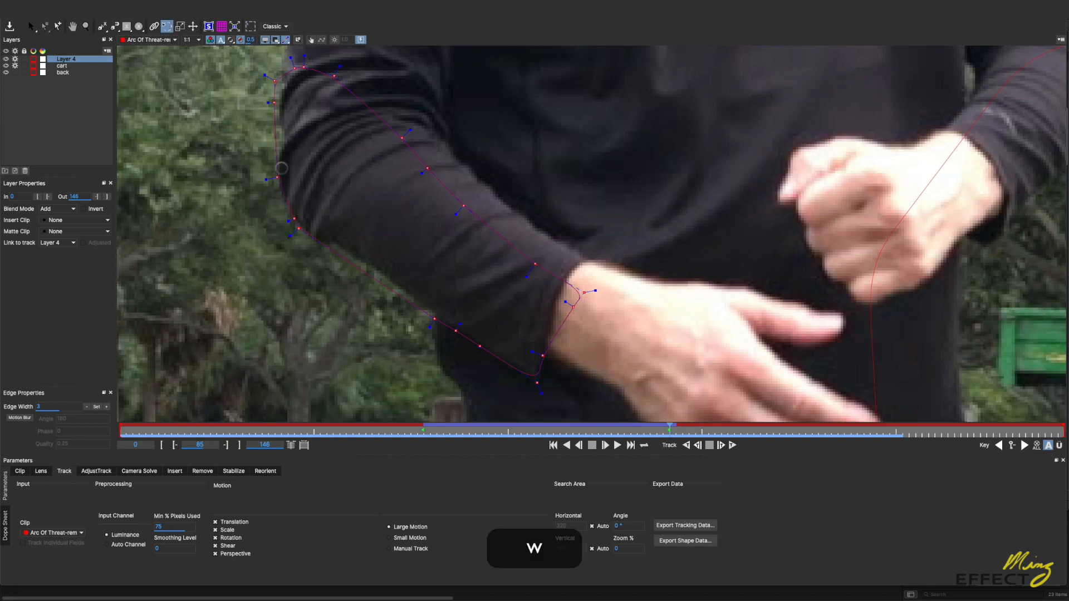
drag(282, 171, 337, 247)
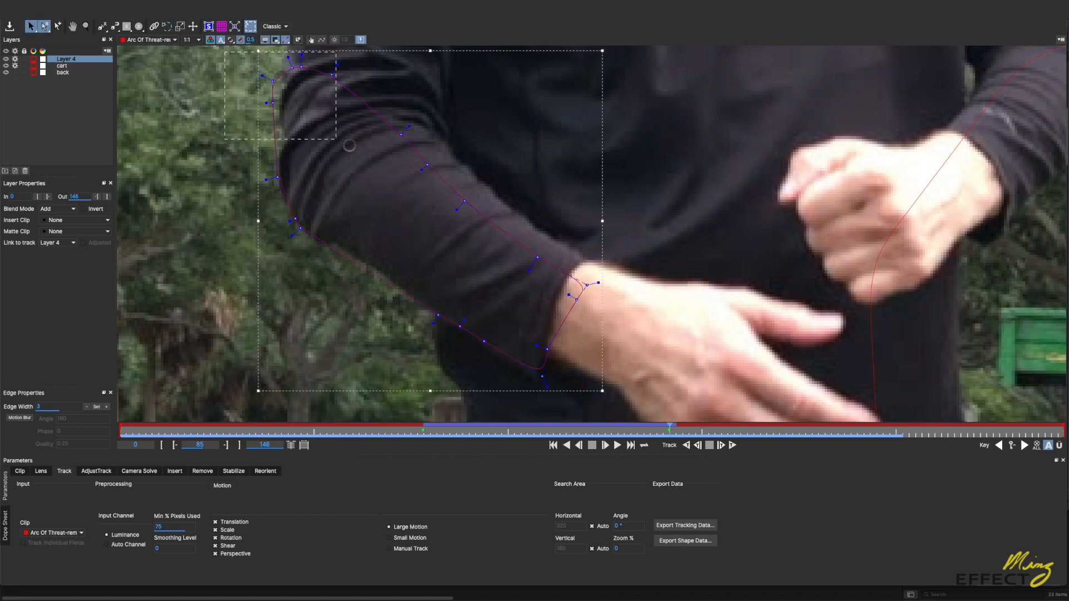
Step: Rotate the elbow-side points onto the sleeve's outer edge at frame 85 and lower the outer edge point
drag(224, 51, 270, 94)
key(w)
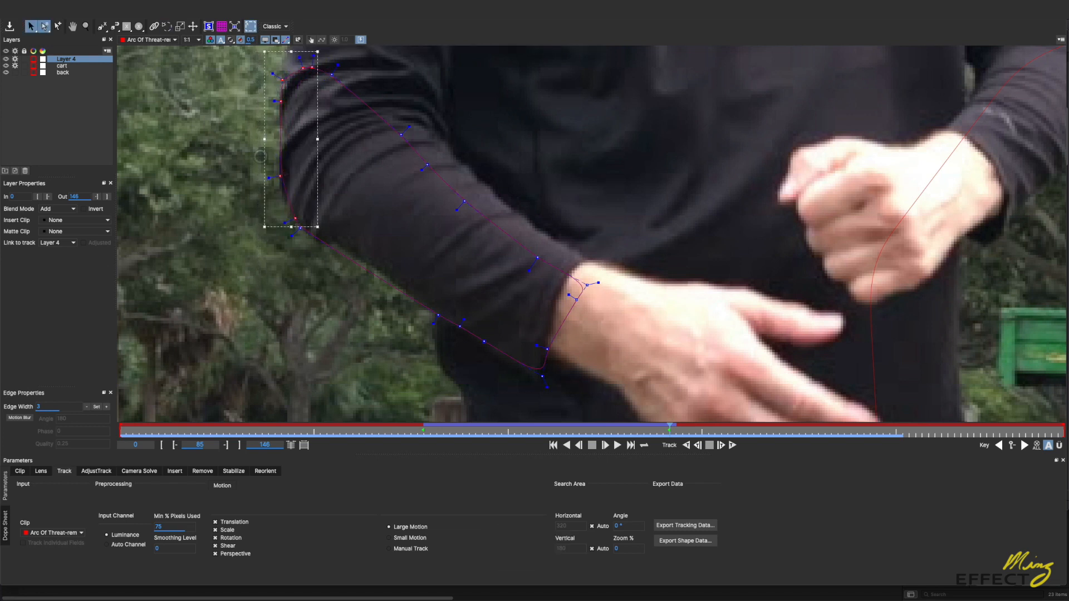
click(325, 167)
click(276, 181)
click(282, 178)
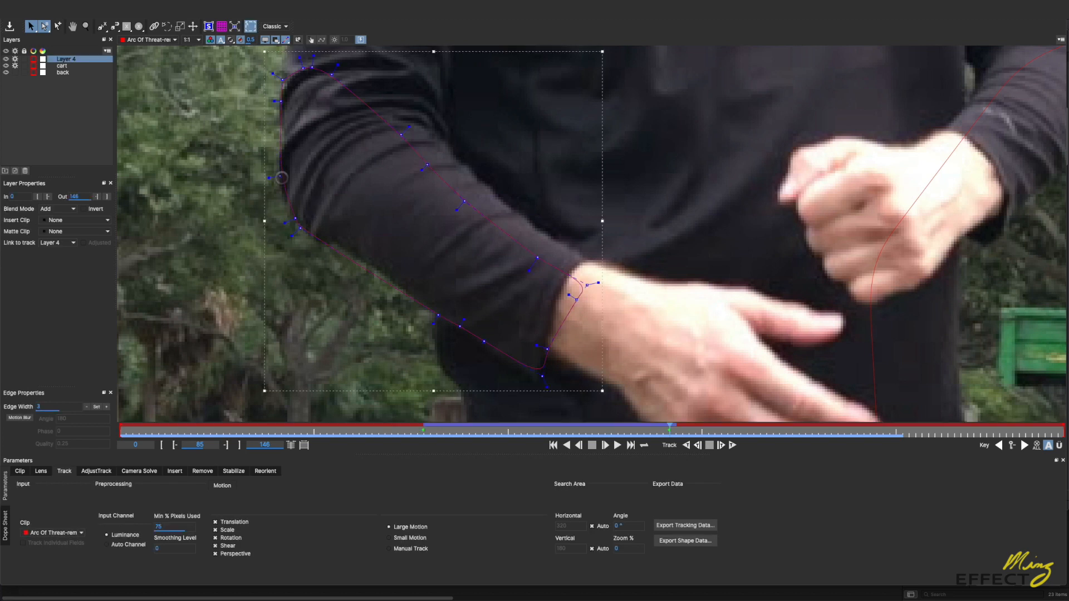
drag(278, 178, 278, 189)
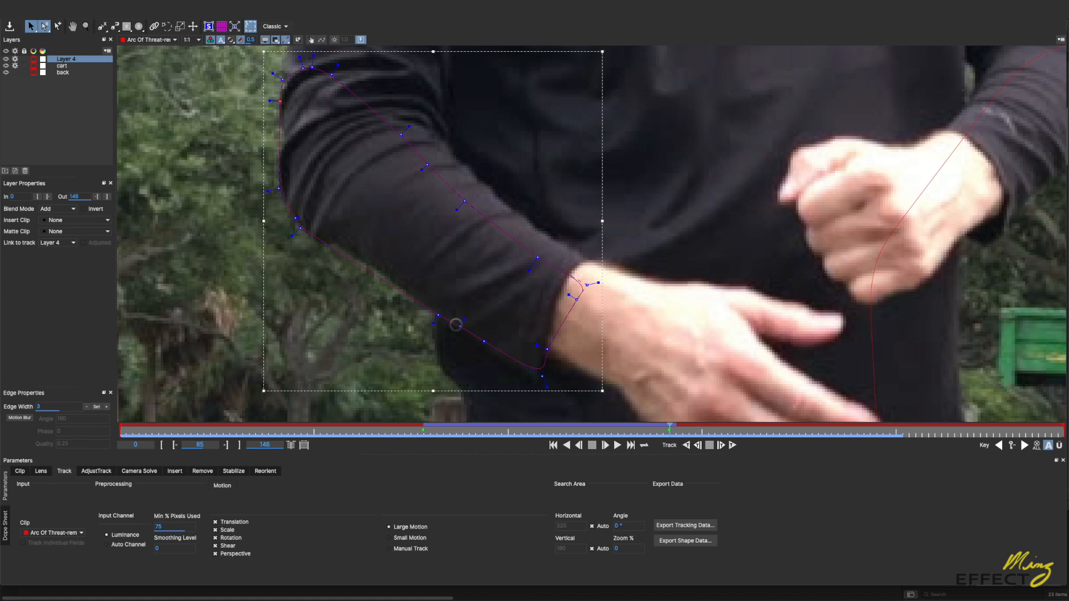
Step: Reposition the underside points near the elbow at frame 85, add points along the outline, and fit the upper edge and cuff to the sleeve
click(362, 261)
drag(300, 229, 315, 239)
click(58, 27)
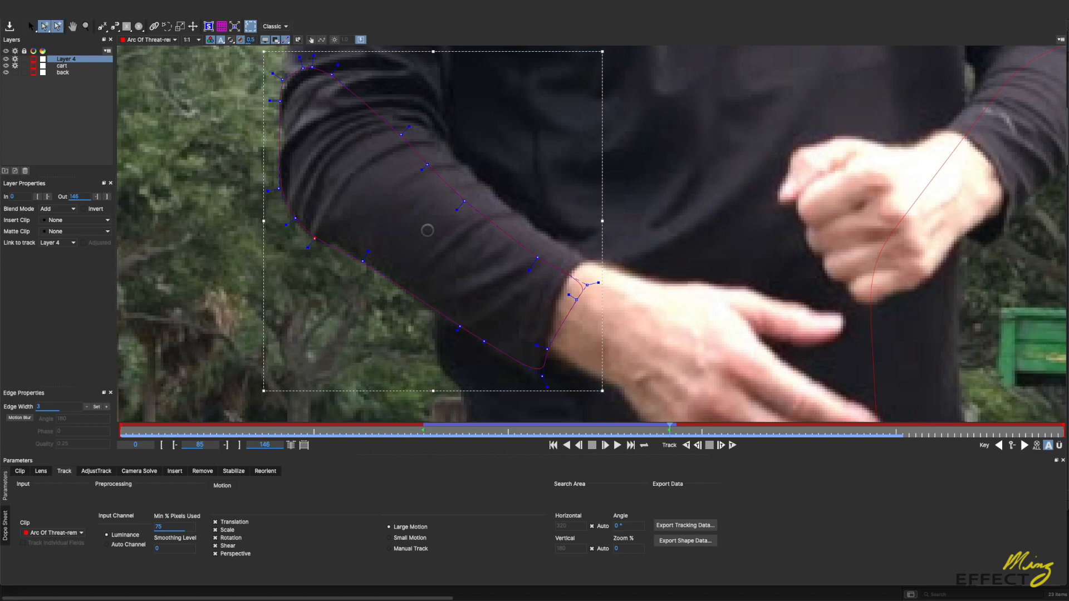
drag(335, 244, 334, 242)
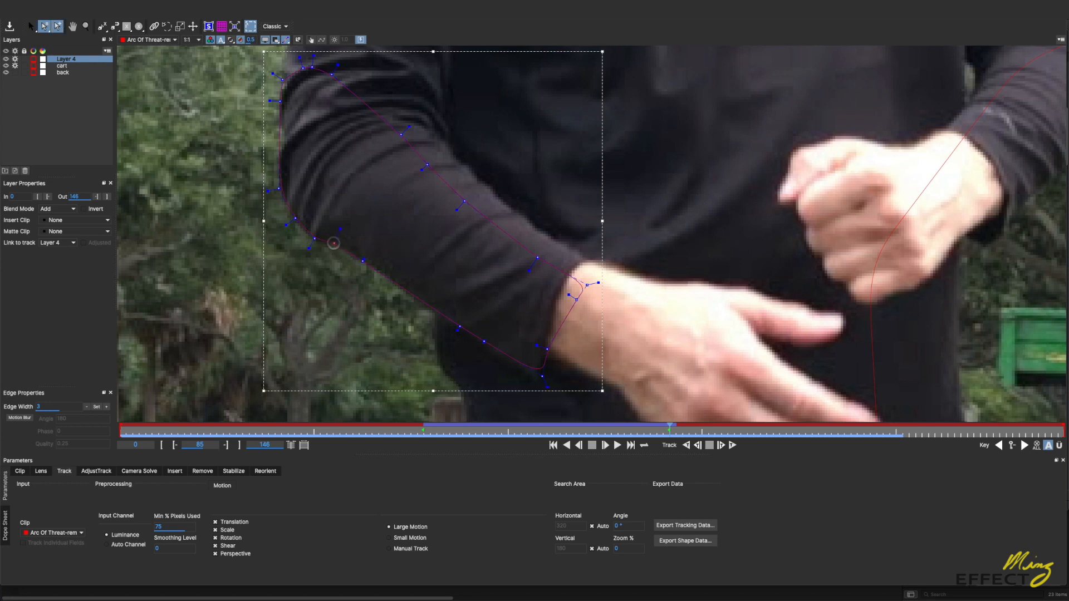
click(314, 240)
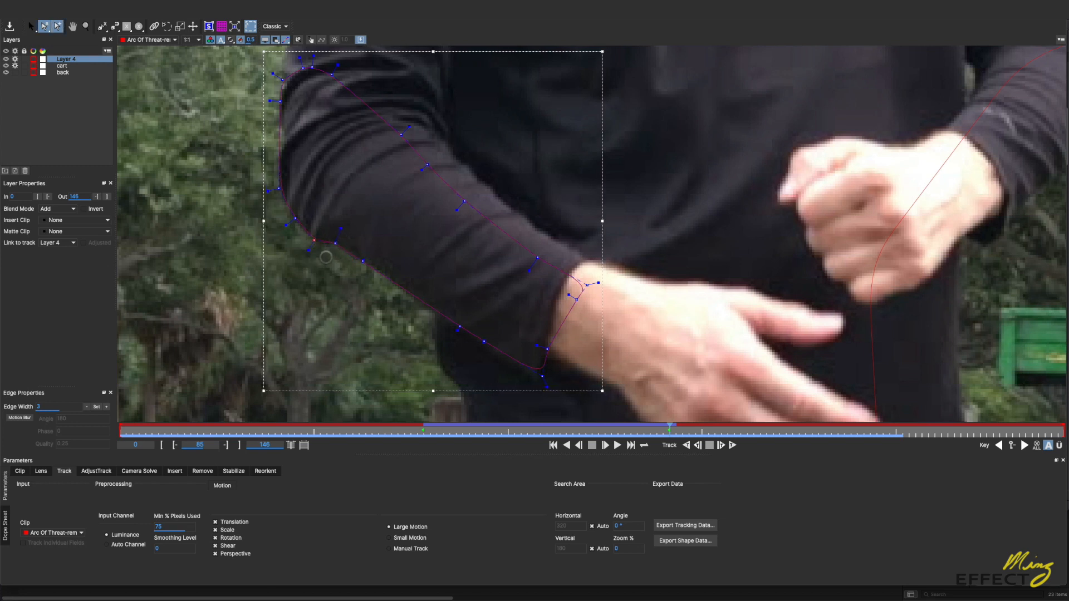
click(278, 138)
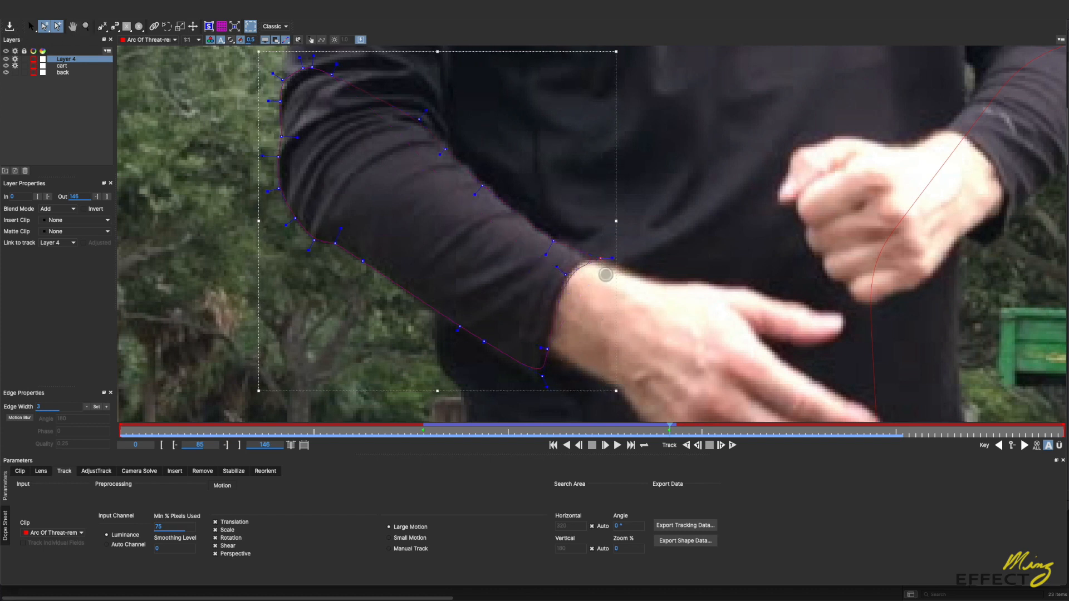
click(601, 258)
Step: Raise the wrist-side points of the forearm shape's lower edge onto the sleeve's underside at frame 69
click(643, 429)
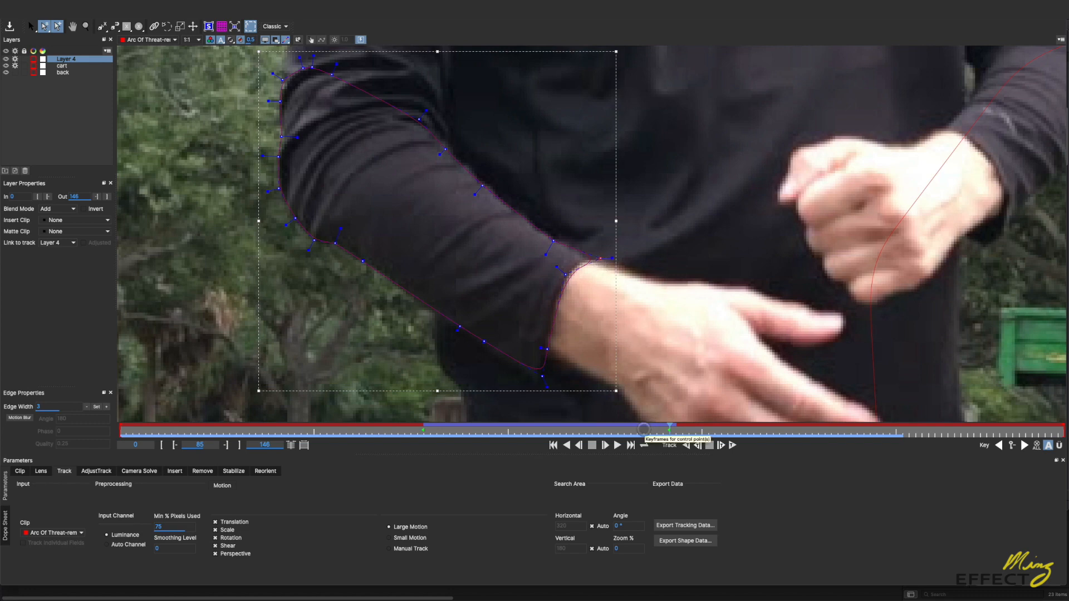
drag(642, 429, 469, 433)
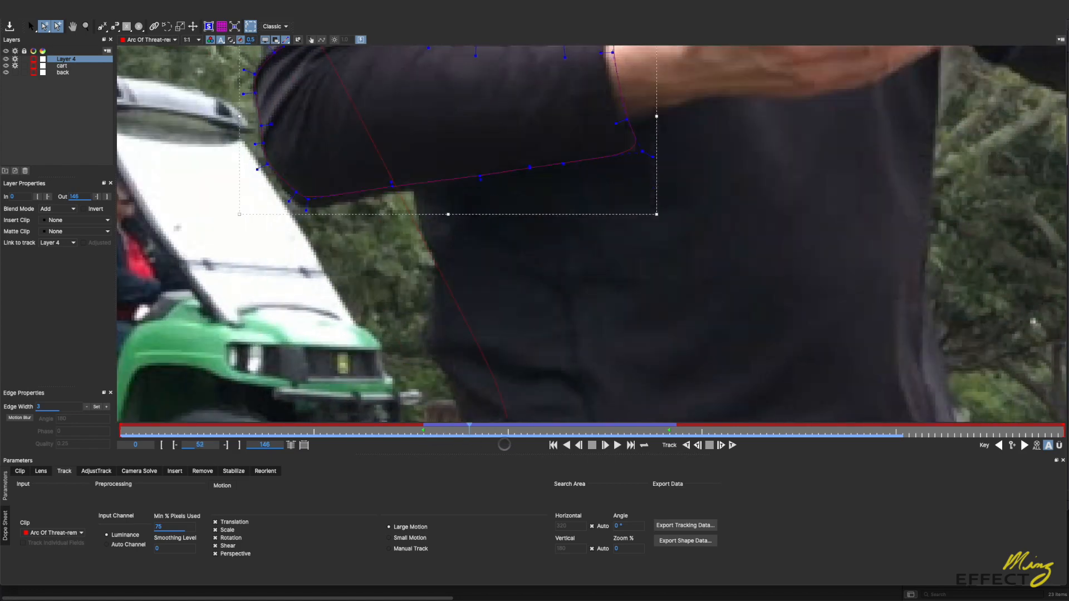
drag(646, 434, 565, 441)
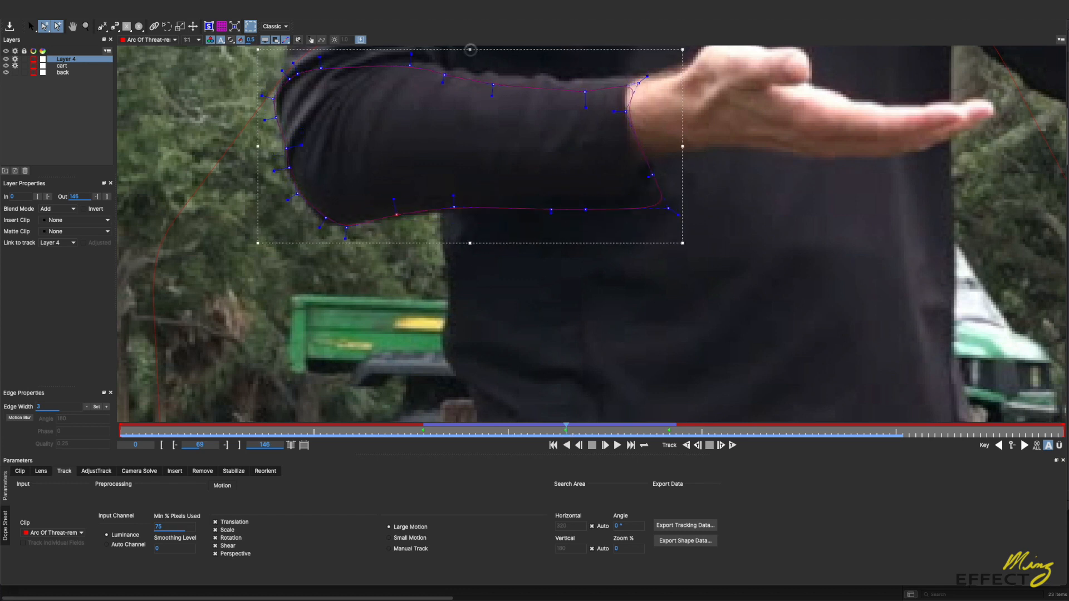
drag(470, 49, 470, 45)
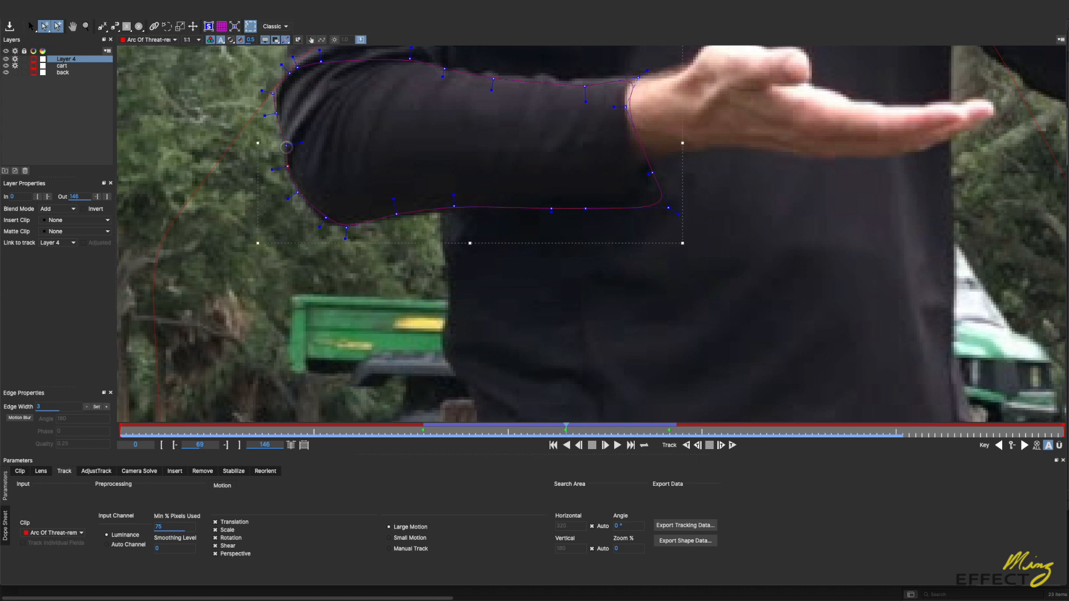
Step: Fine-tune the outer elbow and underside points of the forearm shape at frame 69 to follow the sleeve edge
click(285, 146)
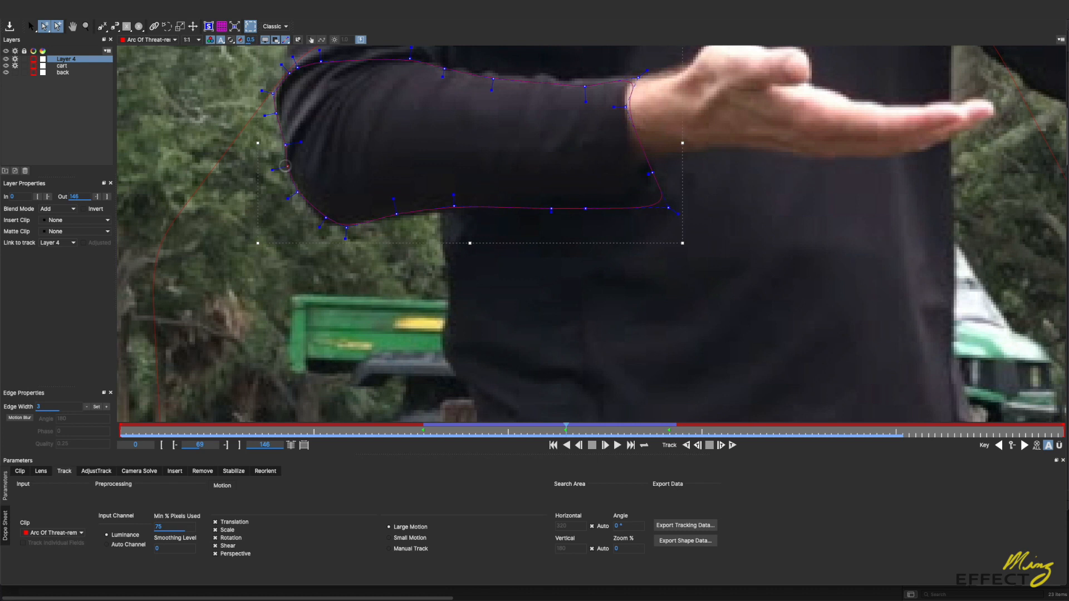
drag(273, 94, 275, 91)
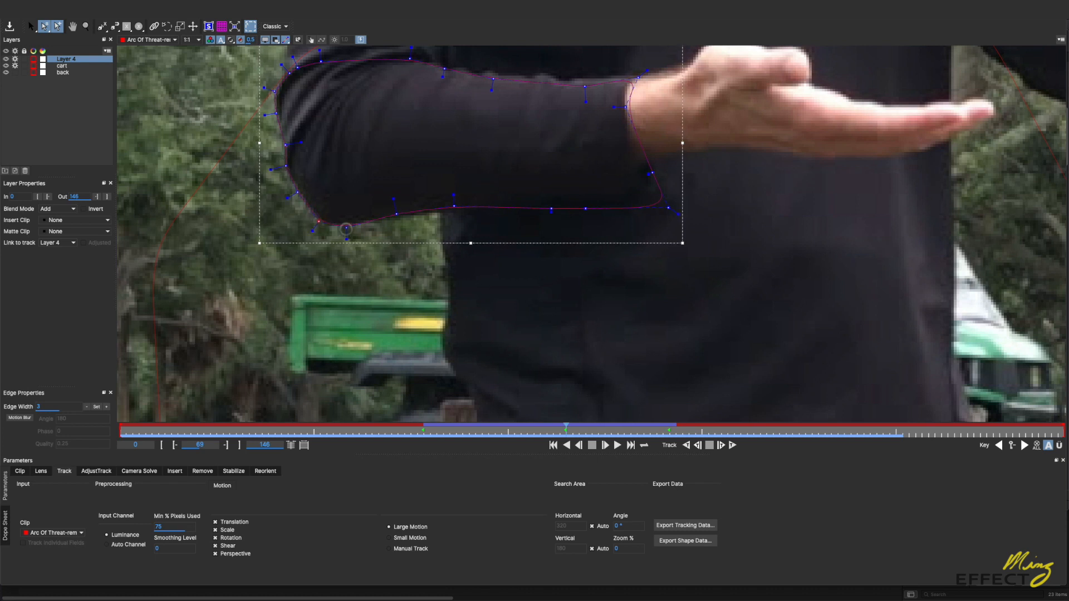
drag(319, 221, 319, 223)
click(397, 215)
click(453, 207)
click(275, 114)
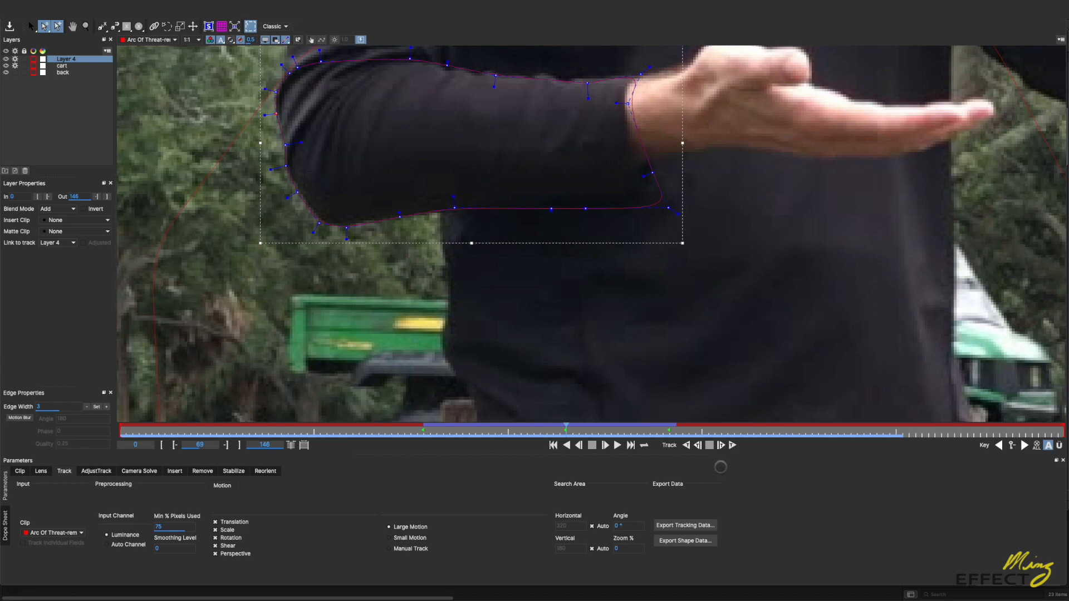
Step: Lower the elbow-side underside points of the forearm shape onto the sleeve's bottom edge at frame 55
drag(565, 430, 488, 437)
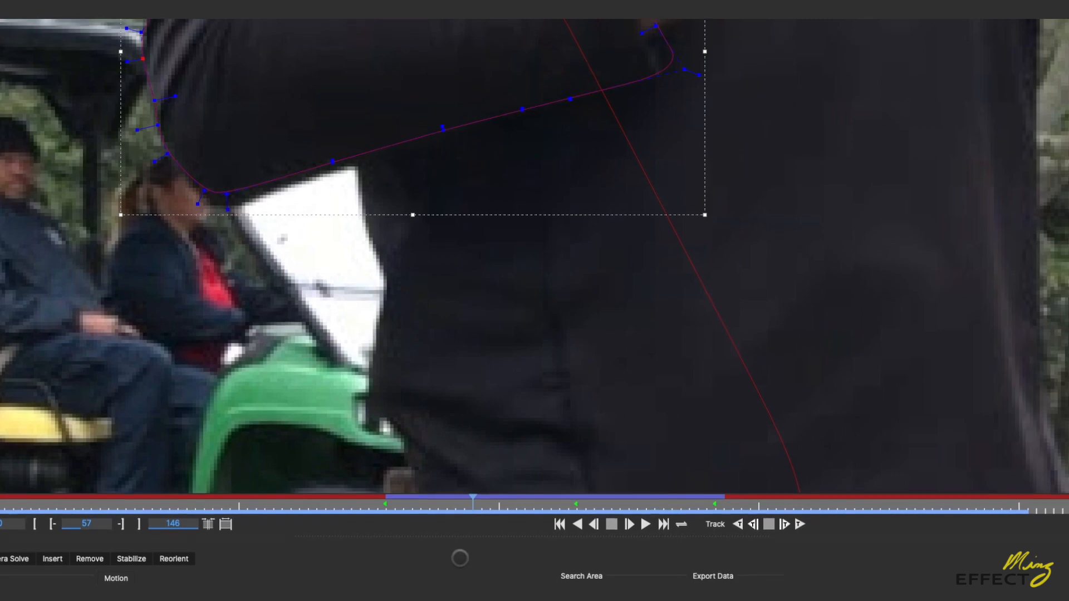
drag(473, 503, 413, 524)
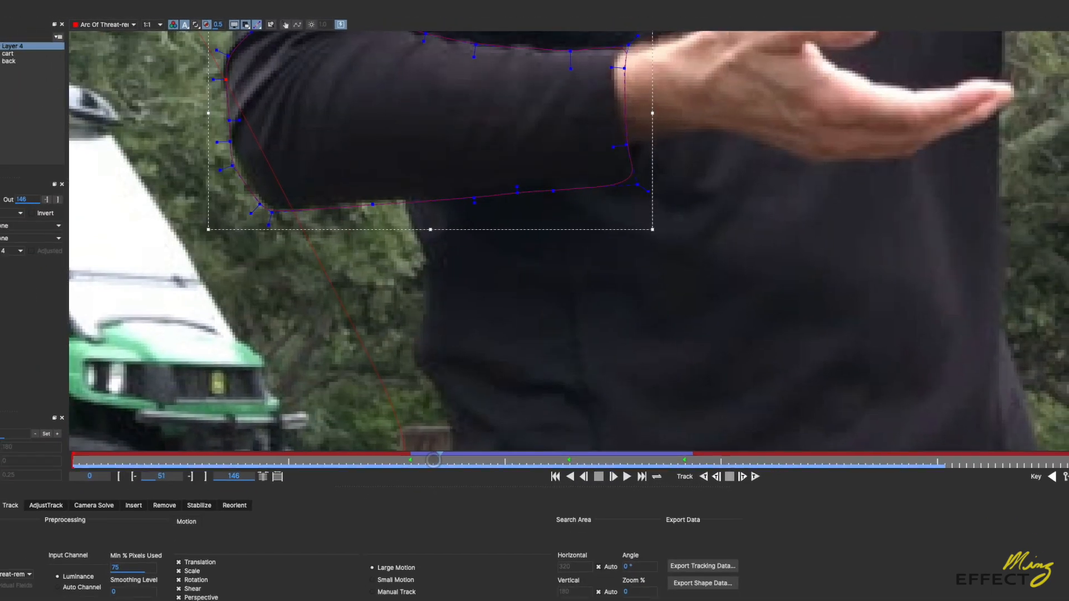
drag(433, 460, 476, 435)
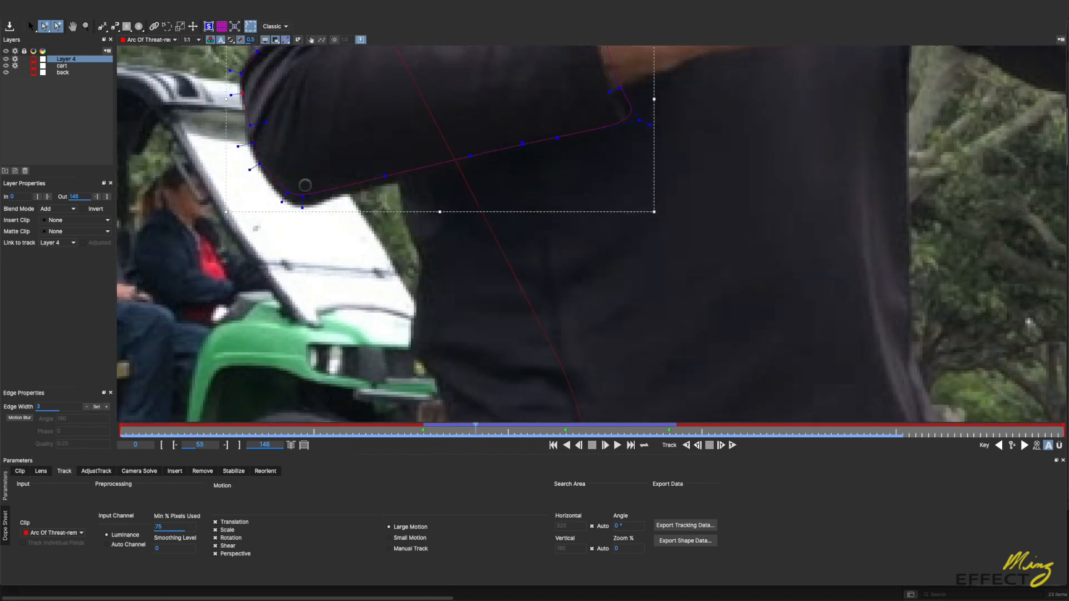
drag(235, 161, 398, 239)
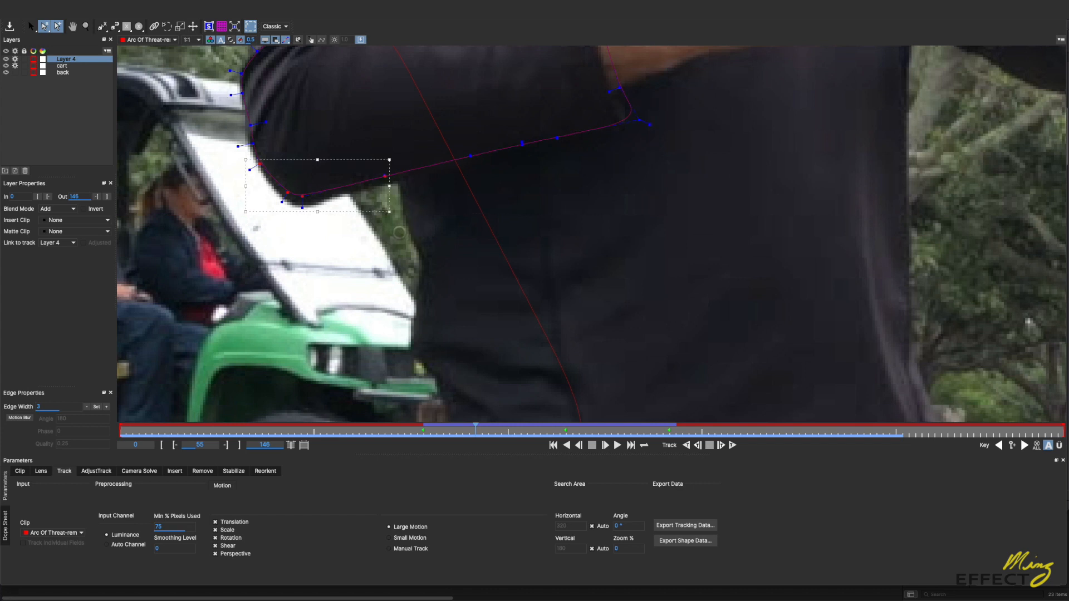
drag(302, 197, 299, 208)
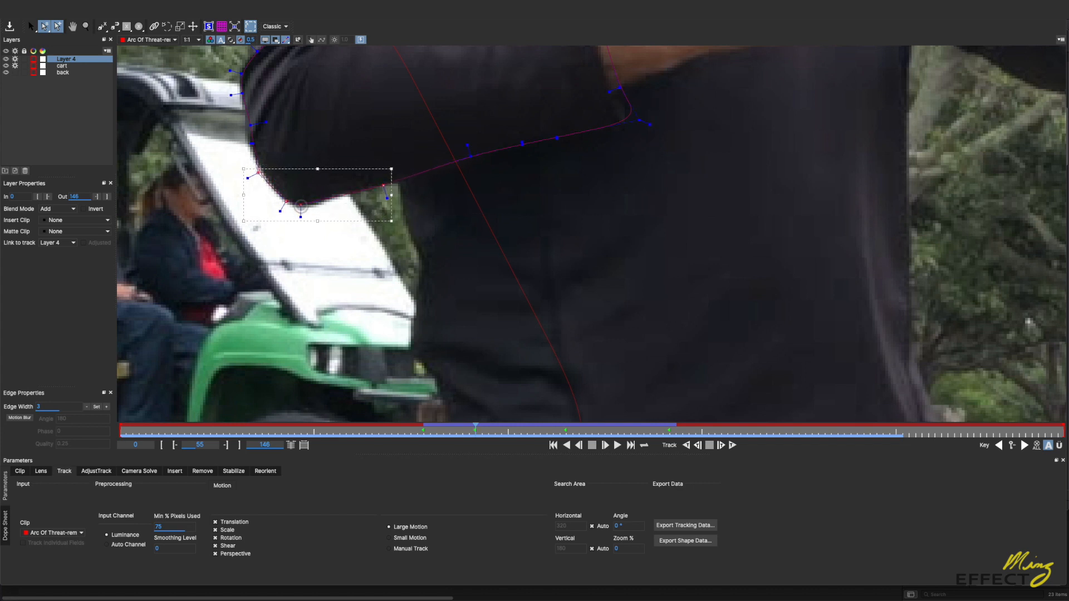
Step: Move the outer elbow points and the mid-underside point of the forearm shape onto the sleeve edge at frame 55
drag(273, 117, 247, 145)
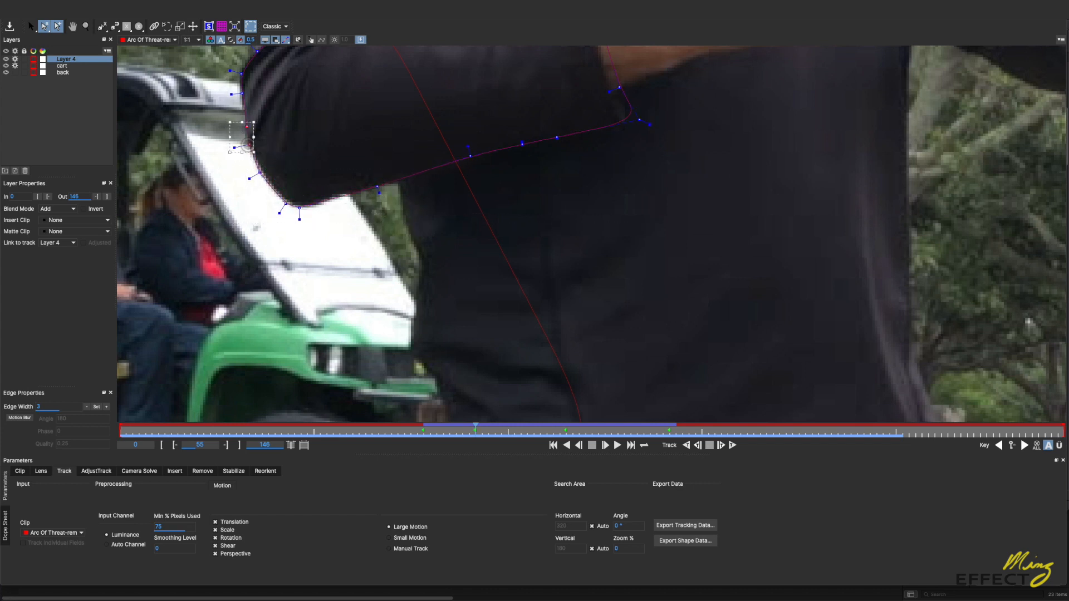
click(274, 120)
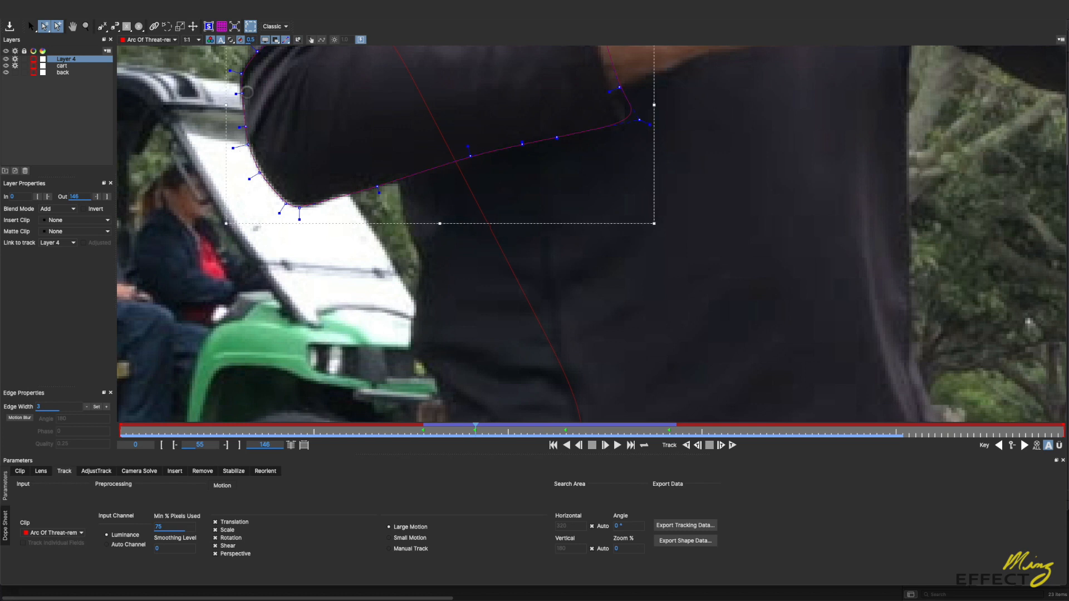
drag(241, 99, 237, 73)
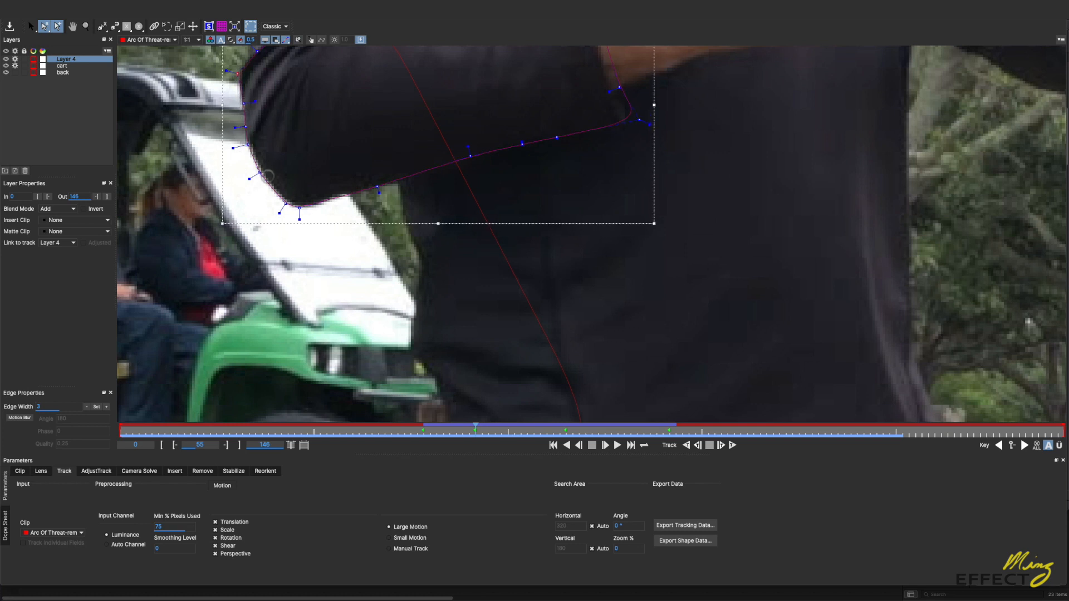
drag(259, 173, 261, 174)
click(470, 156)
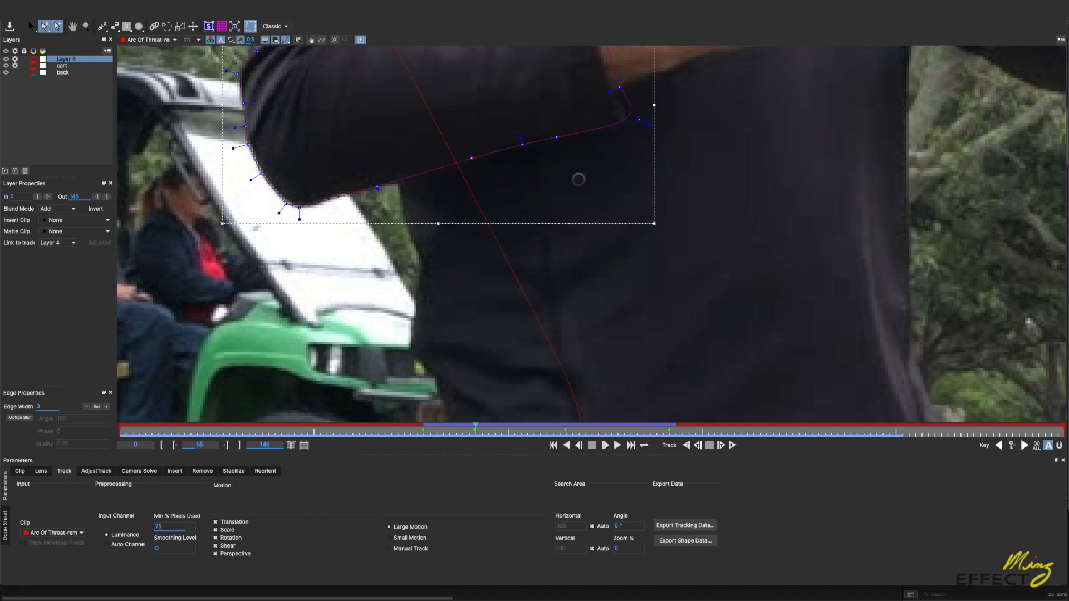
drag(492, 168, 520, 263)
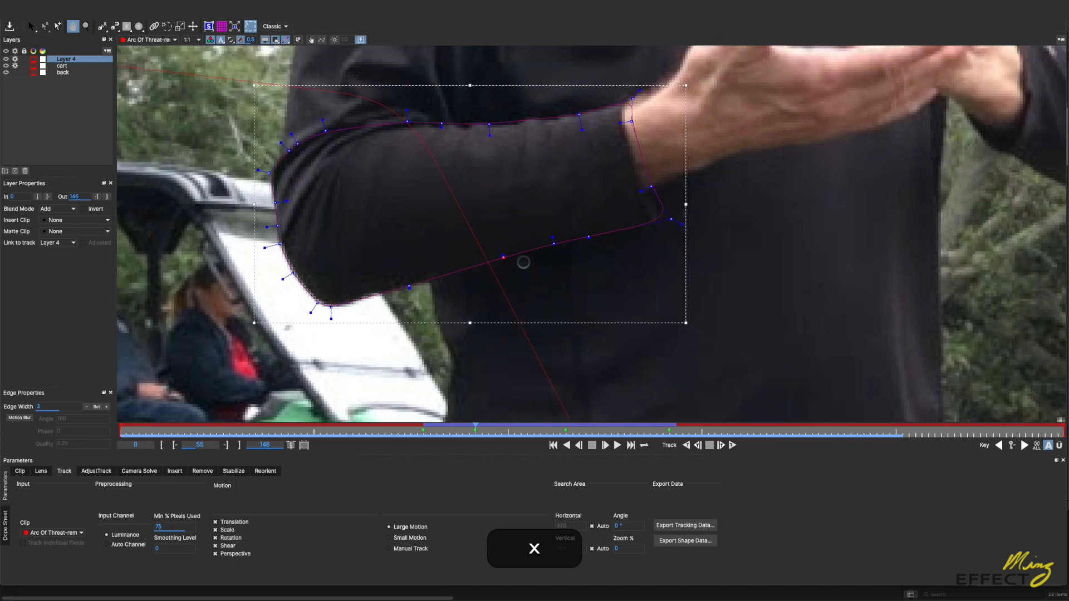
drag(270, 175, 271, 173)
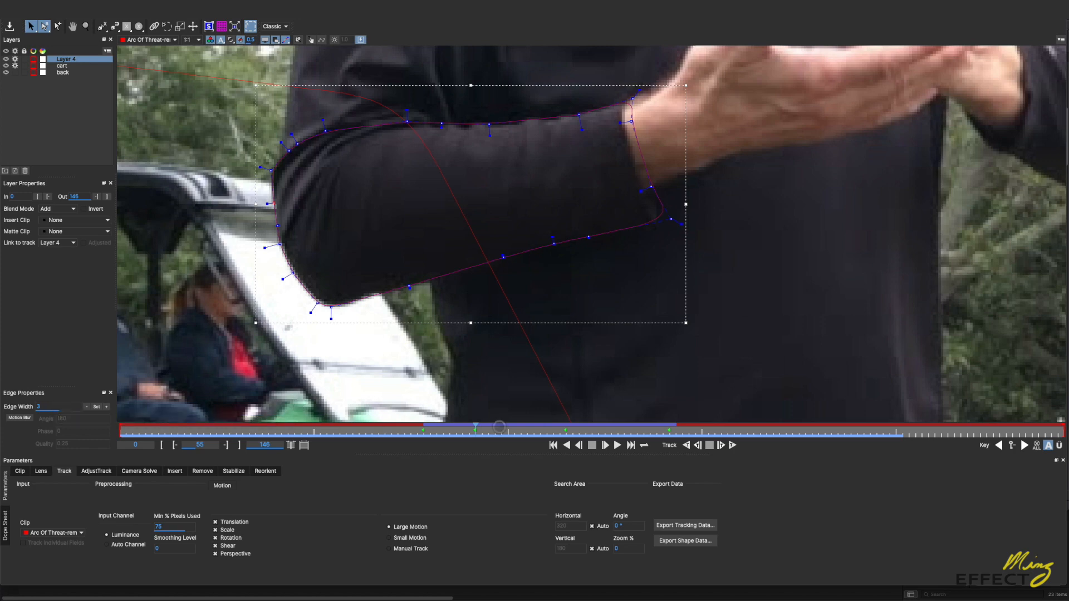
Step: Fit the lower and outer elbow points of the forearm shape to the sleeve's contour at frame 50
drag(468, 431, 442, 434)
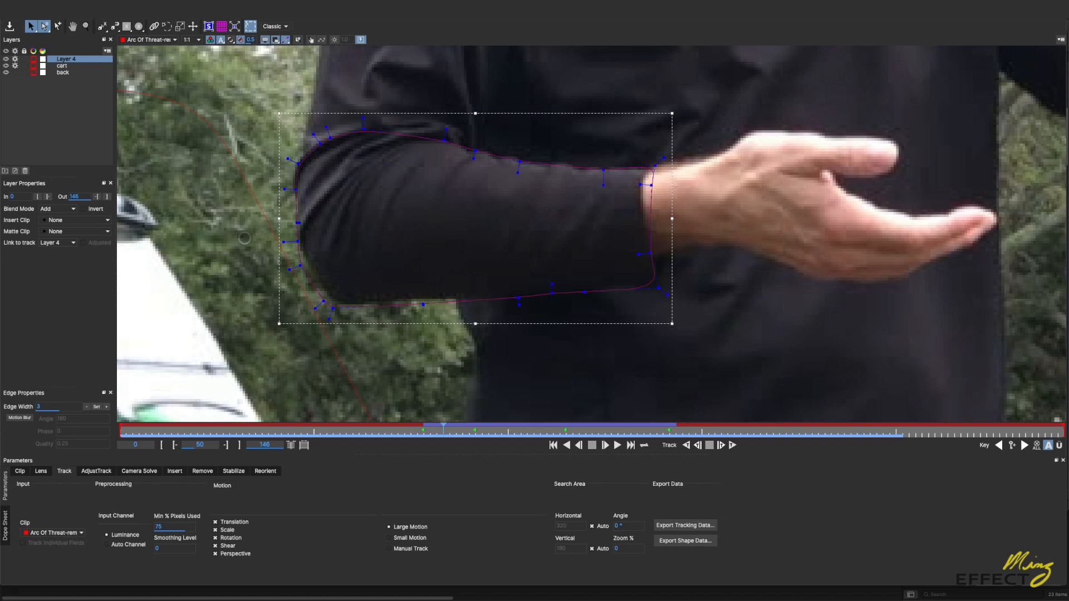
drag(244, 238, 348, 331)
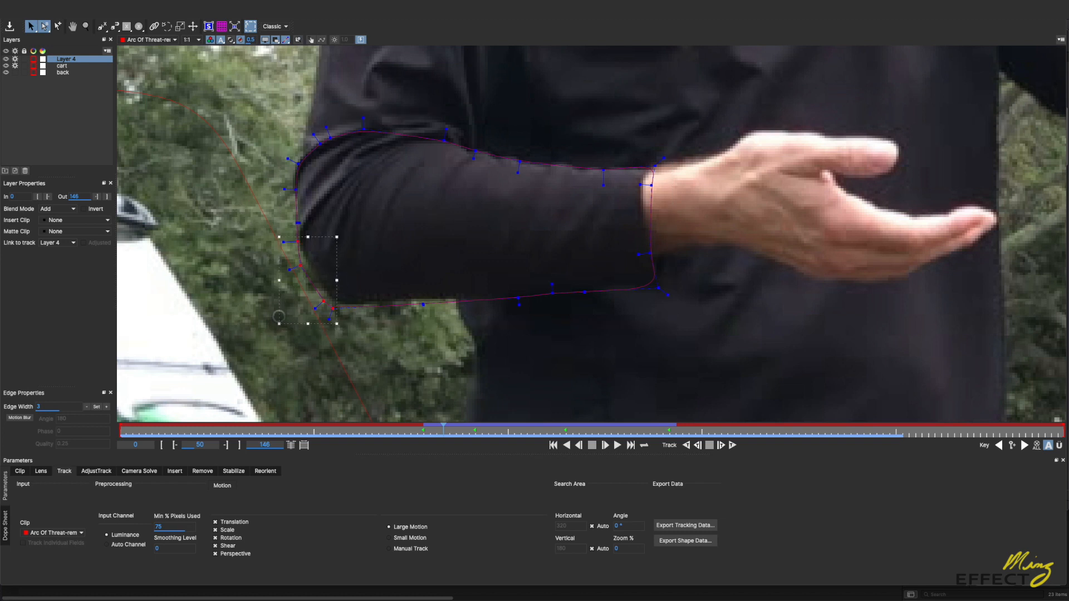
drag(278, 324, 284, 321)
click(299, 243)
click(301, 243)
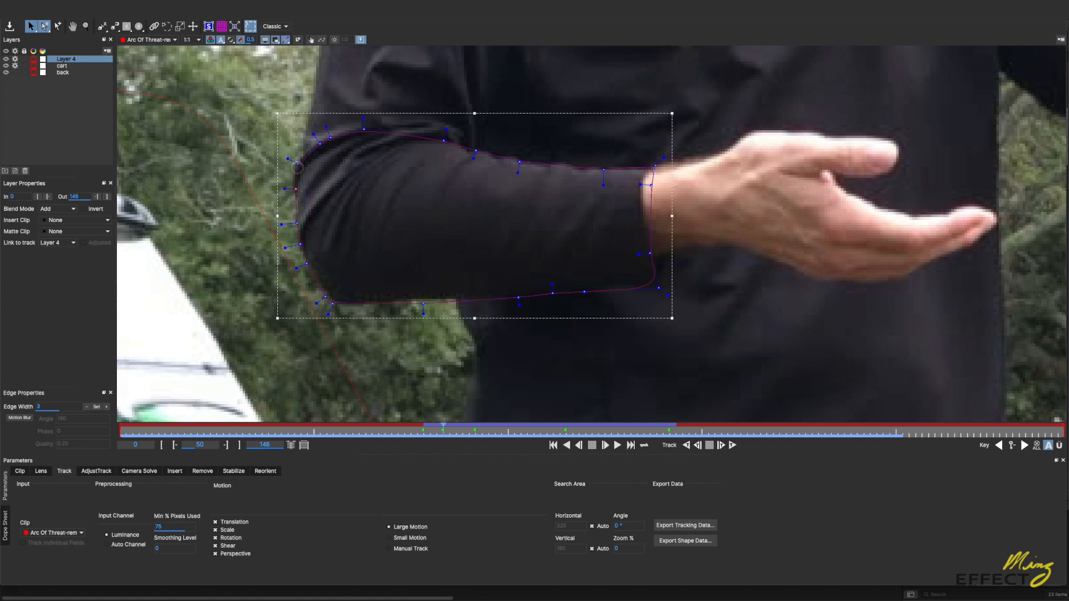
drag(297, 164, 295, 161)
Step: Add a point on the forearm shape's outer elbow edge at frame 50 and adjust the neighbouring edge and underside points
click(57, 26)
click(296, 205)
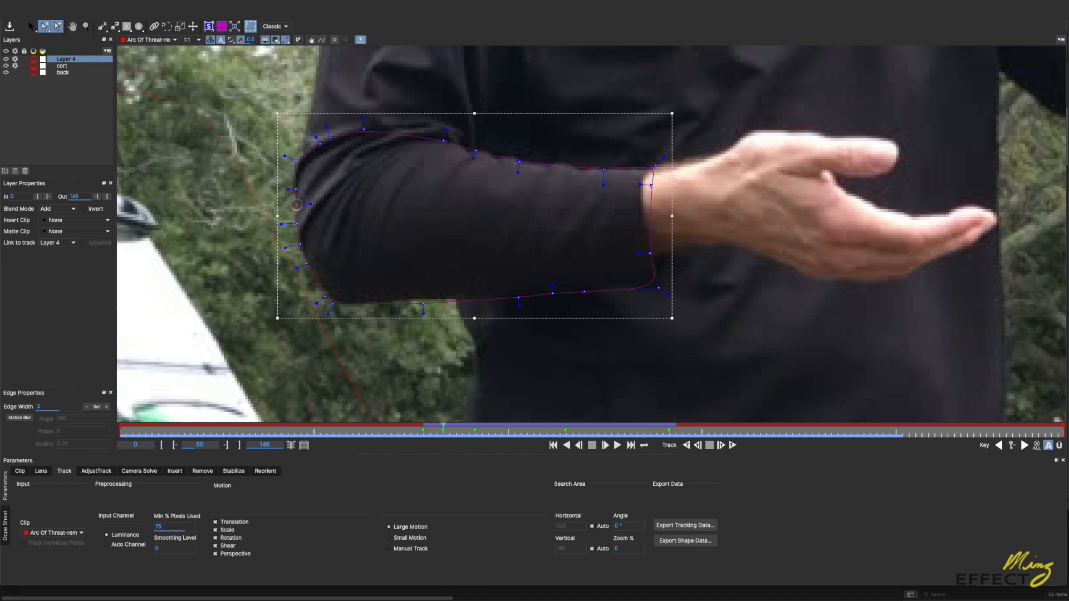
drag(296, 223, 297, 222)
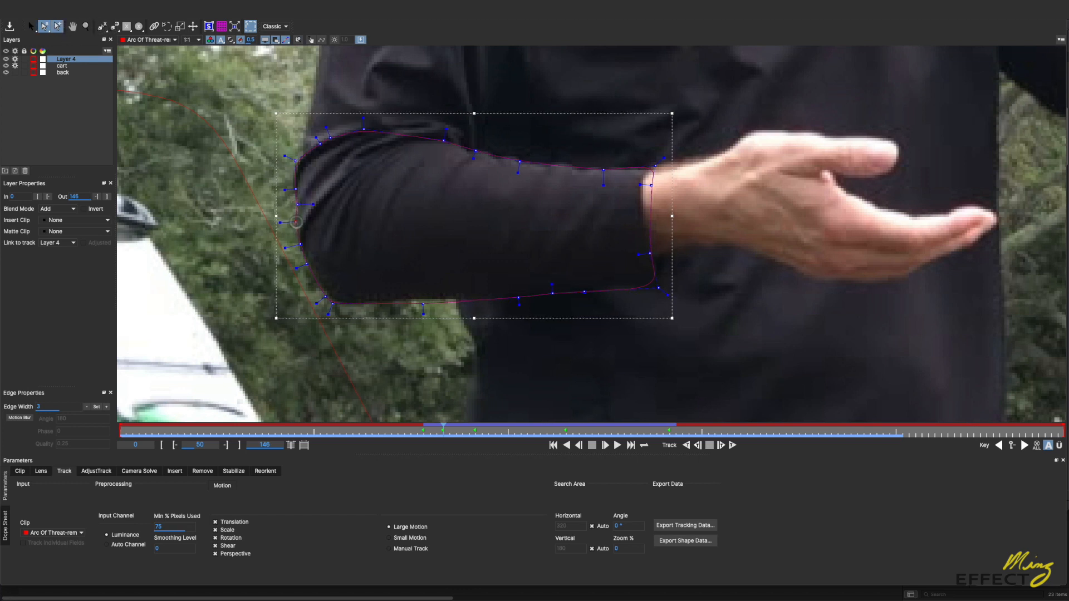
drag(423, 304, 423, 300)
Step: Adjust the lower elbow points and outer edge of the forearm shape to the sleeve at frame 59
drag(448, 431, 496, 434)
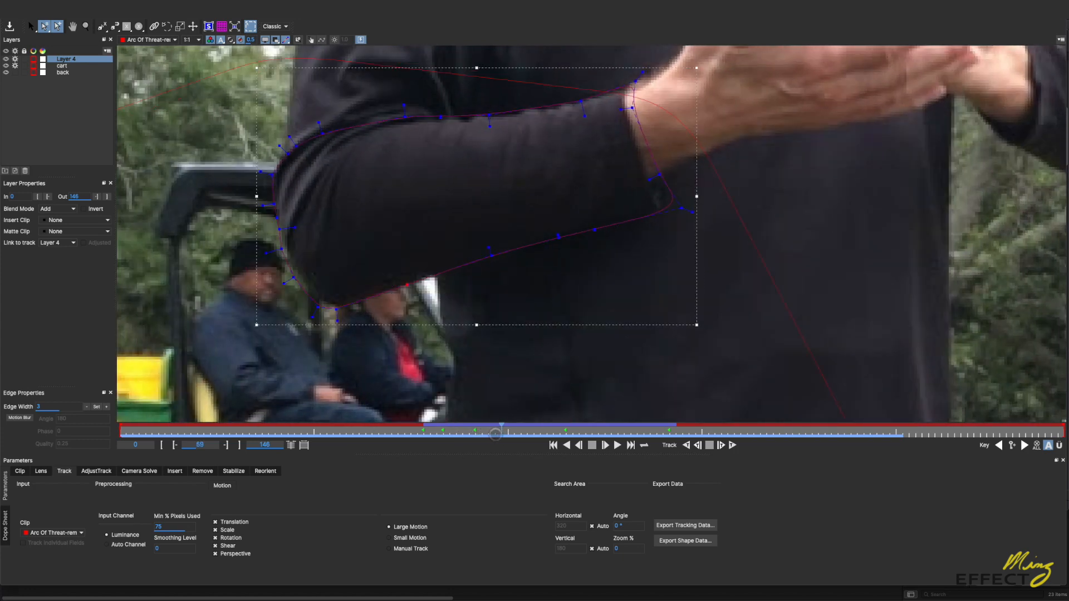
drag(196, 272, 346, 346)
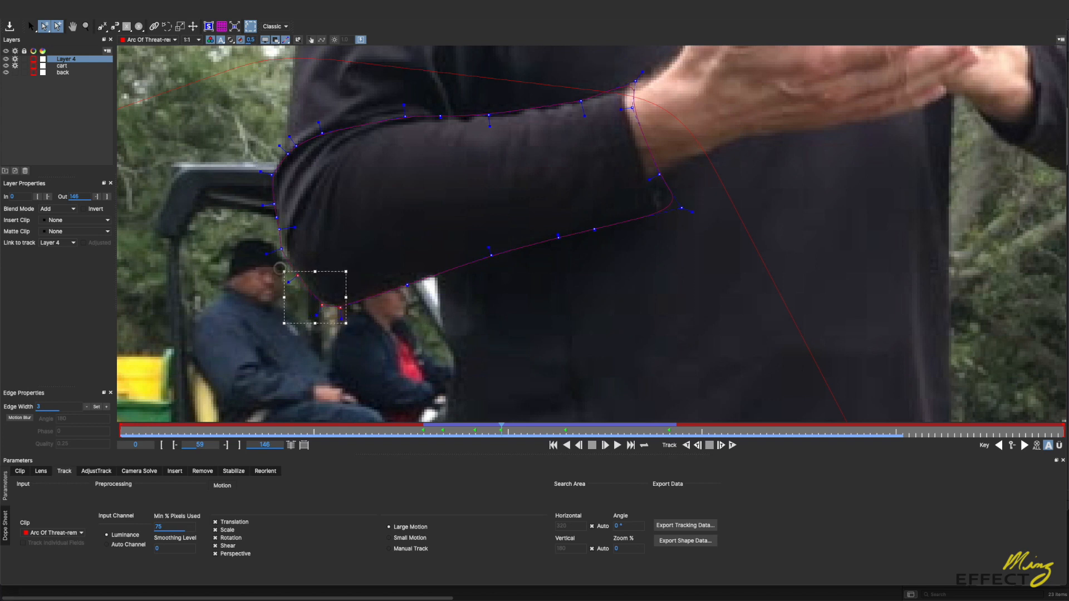
drag(280, 250, 284, 249)
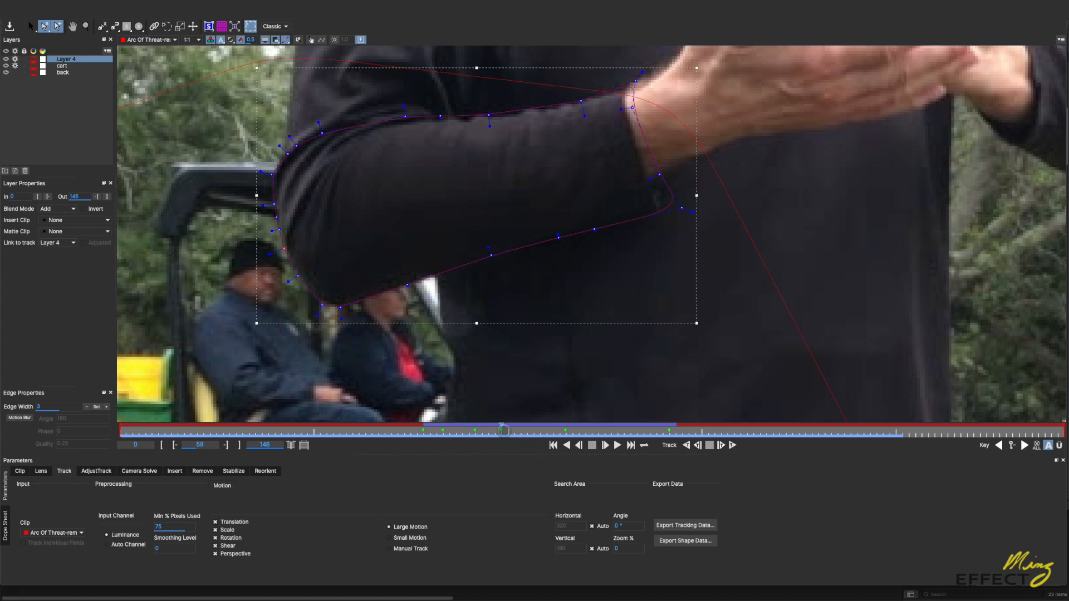
Step: Lower the bottom elbow points of the forearm shape onto the sleeve's underside at frame 76
click(507, 432)
drag(532, 430, 607, 434)
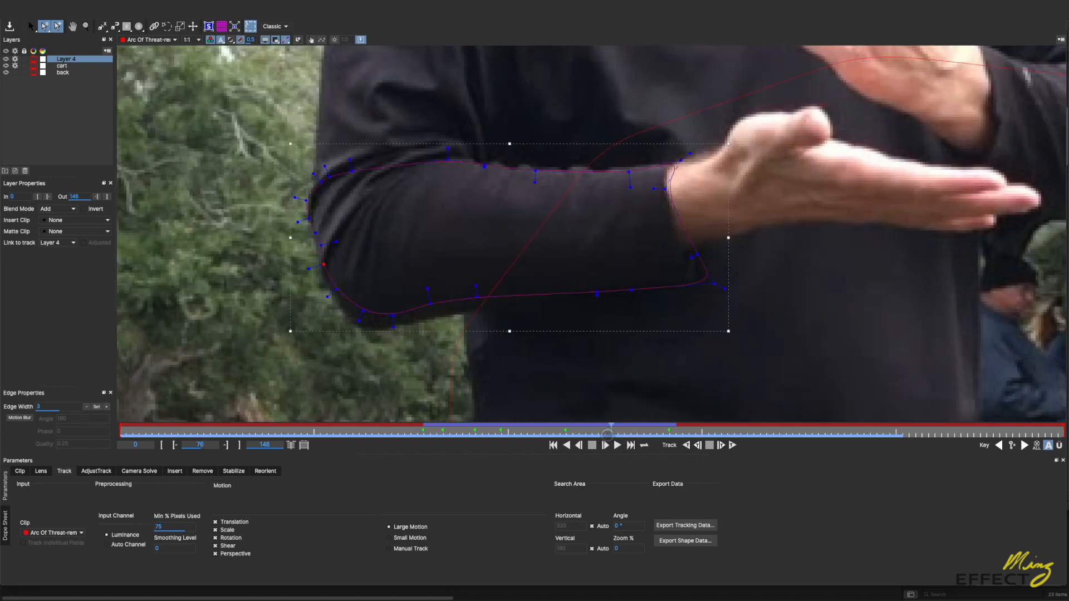
drag(244, 262, 396, 354)
drag(304, 333, 296, 343)
click(328, 368)
click(334, 377)
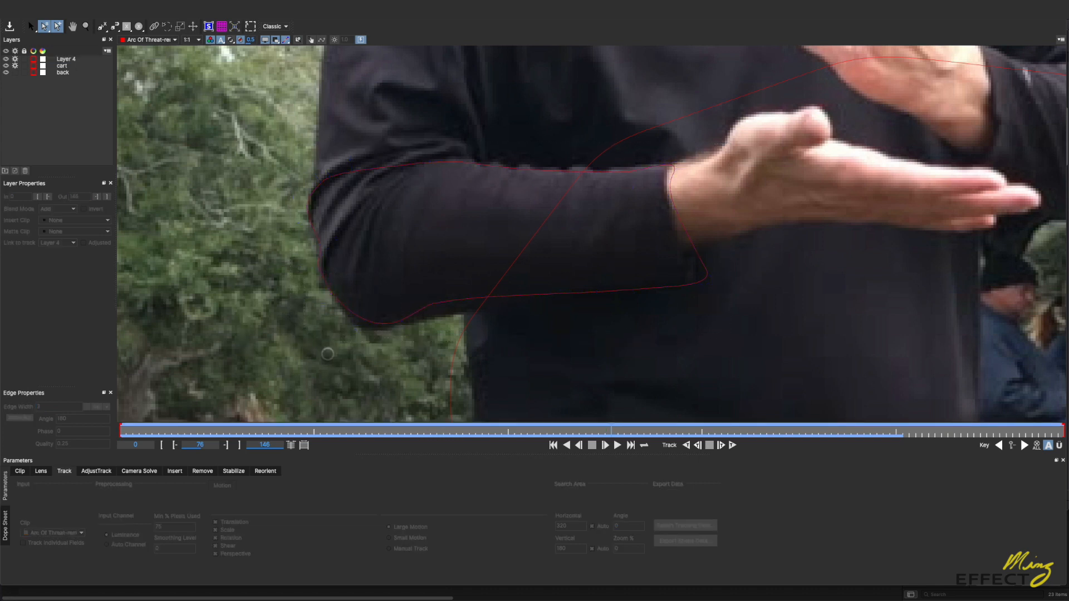
click(362, 316)
drag(329, 363, 357, 327)
click(328, 344)
click(328, 343)
click(360, 323)
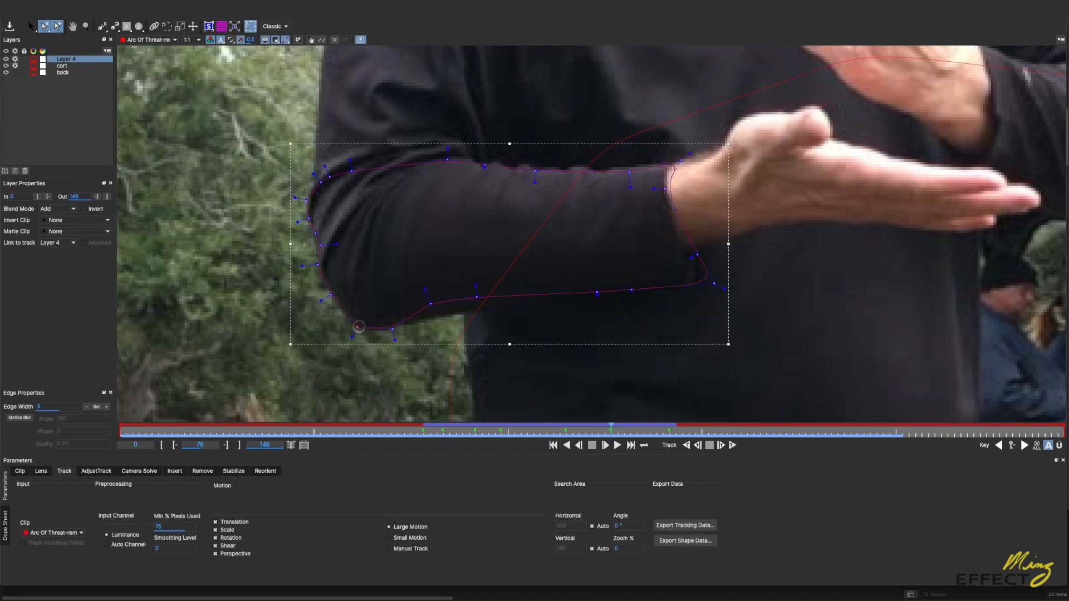
Step: Lower the underside points near the waist at frame 76, fit the outer elbow edge, and check the mask on earlier frames
mouse_move(431, 306)
mouse_down()
mouse_move(479, 309)
mouse_move(439, 317)
mouse_up()
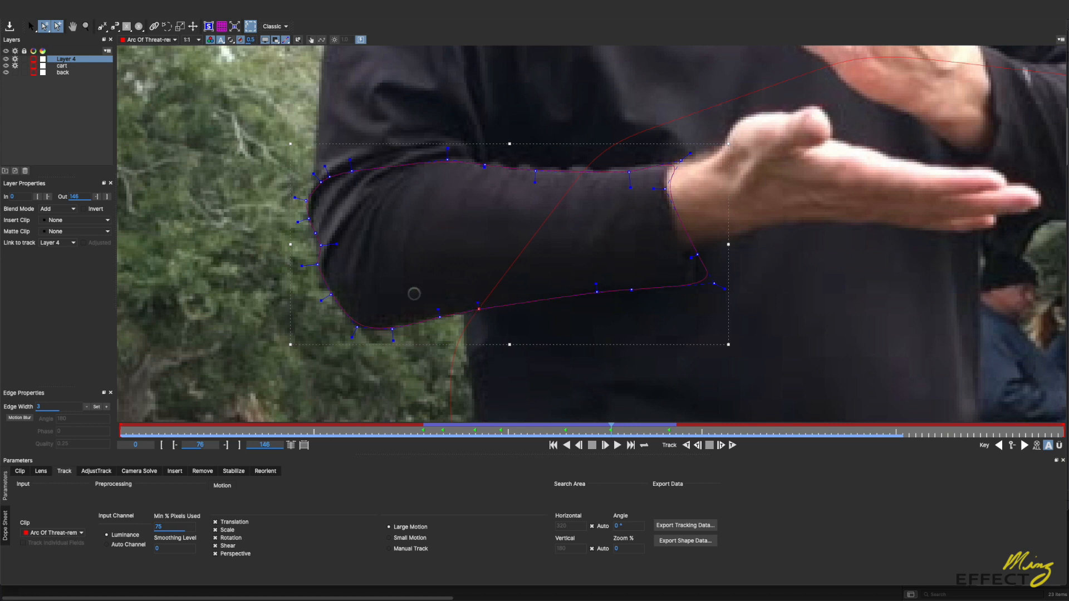
drag(320, 245, 315, 246)
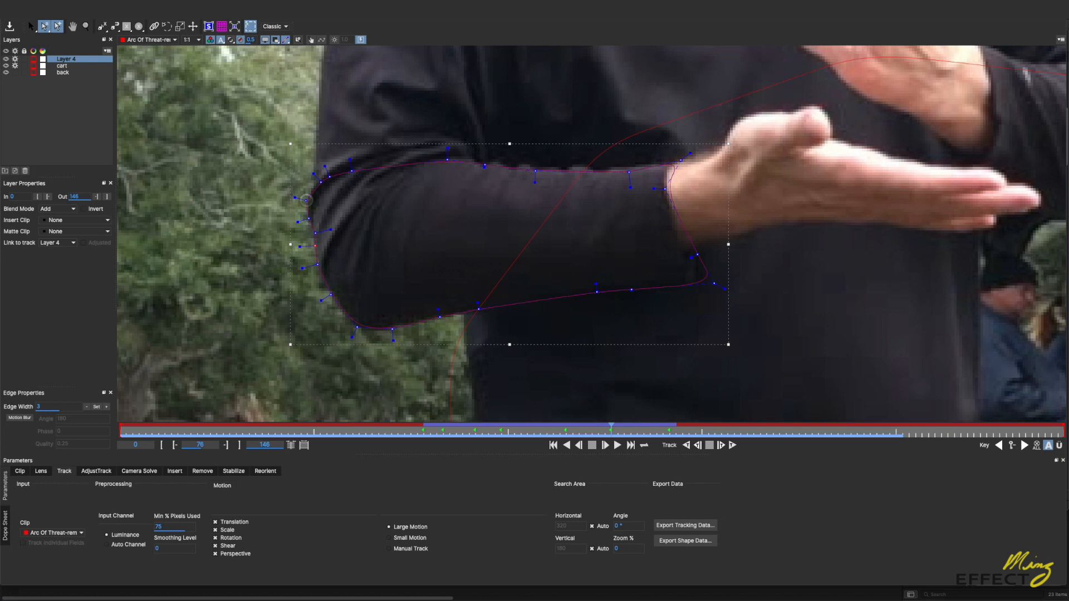
drag(306, 200, 316, 179)
drag(622, 430, 573, 433)
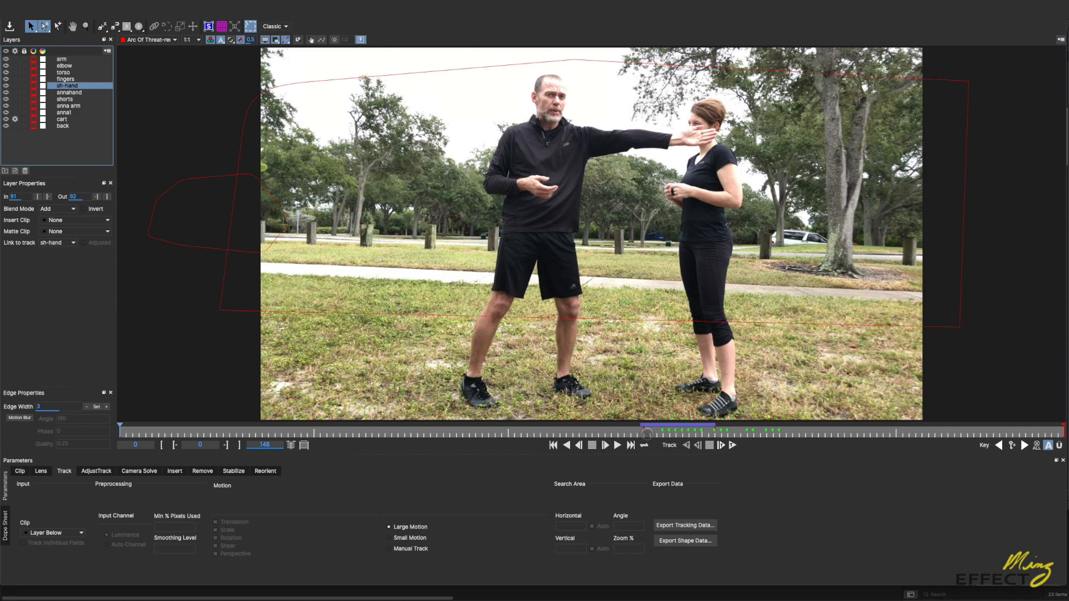
Step: Inspect the sh-hand and annahand layers' shapes around frames 87 and 88
drag(645, 434, 689, 434)
click(68, 92)
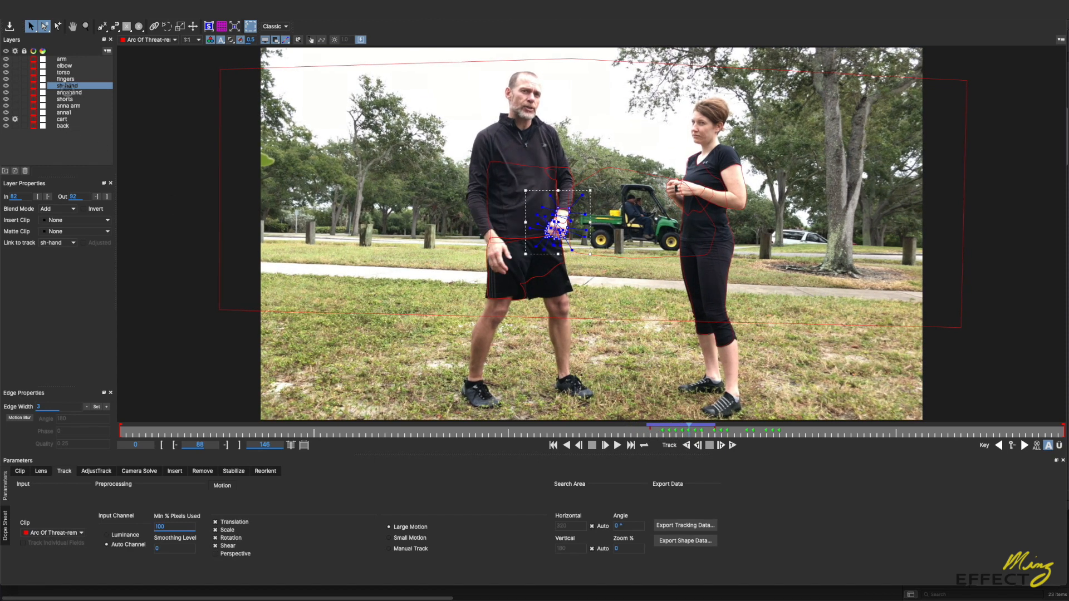
mouse_move(685, 432)
mouse_down()
mouse_move(649, 431)
mouse_move(883, 433)
mouse_move(682, 435)
mouse_up()
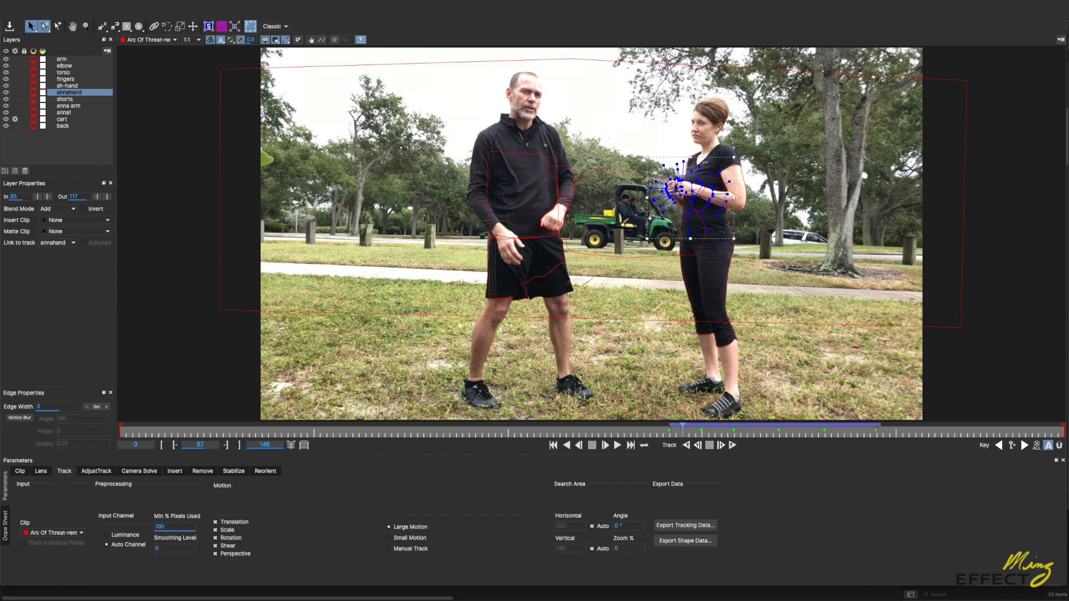
Step: Examine the mask outlines around the man's torso and arms up close between about frames 48 and 79
drag(683, 429, 483, 430)
key(z)
drag(516, 196, 417, 43)
drag(613, 243, 611, 212)
key(x)
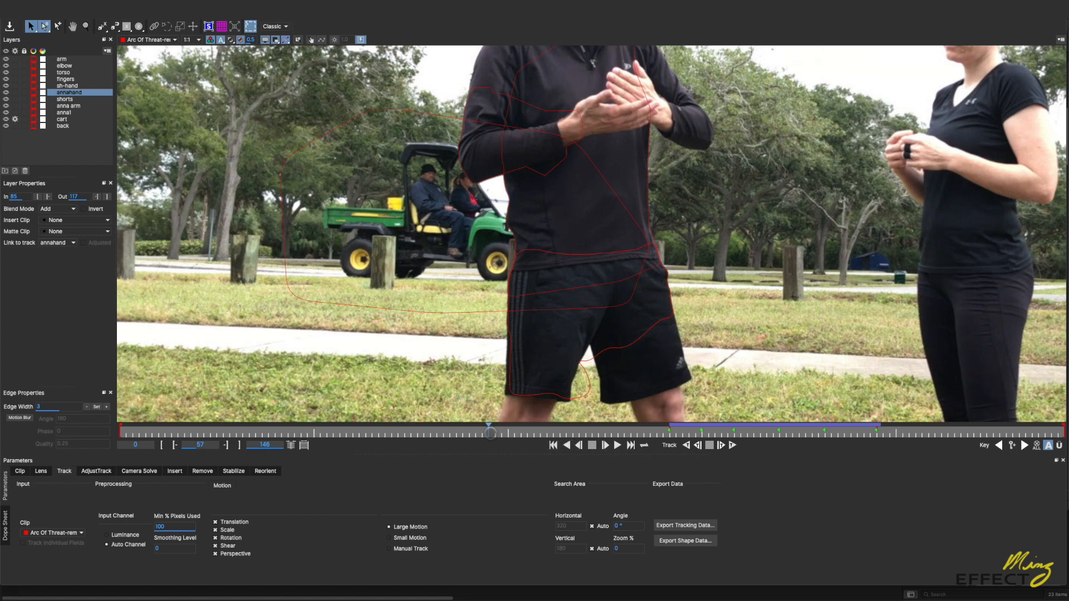
drag(490, 432, 618, 436)
scroll(621, 108, up, 5)
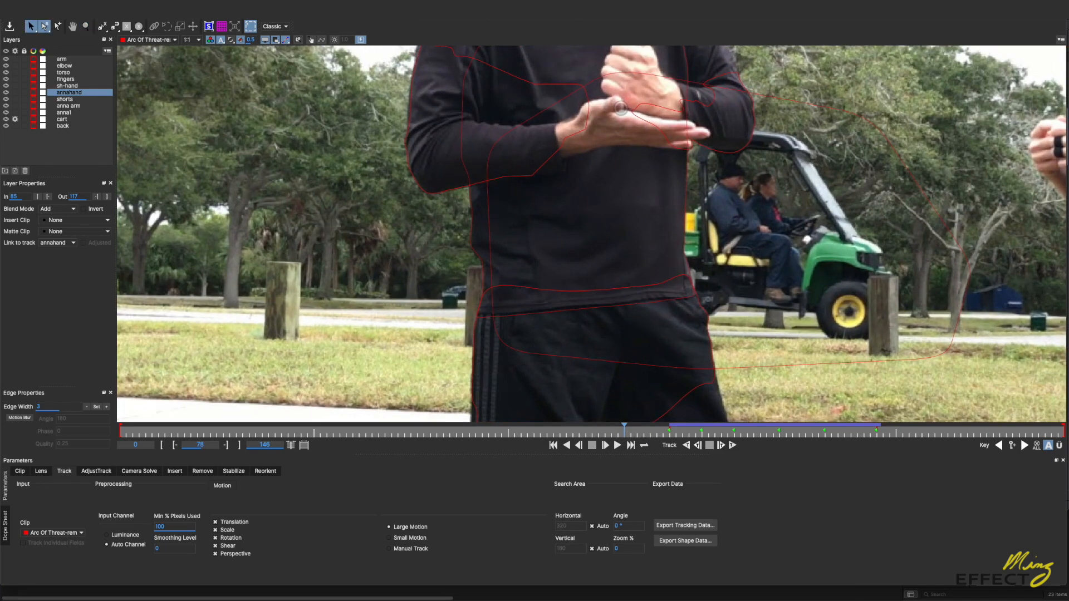
key(x)
drag(620, 108, 573, 186)
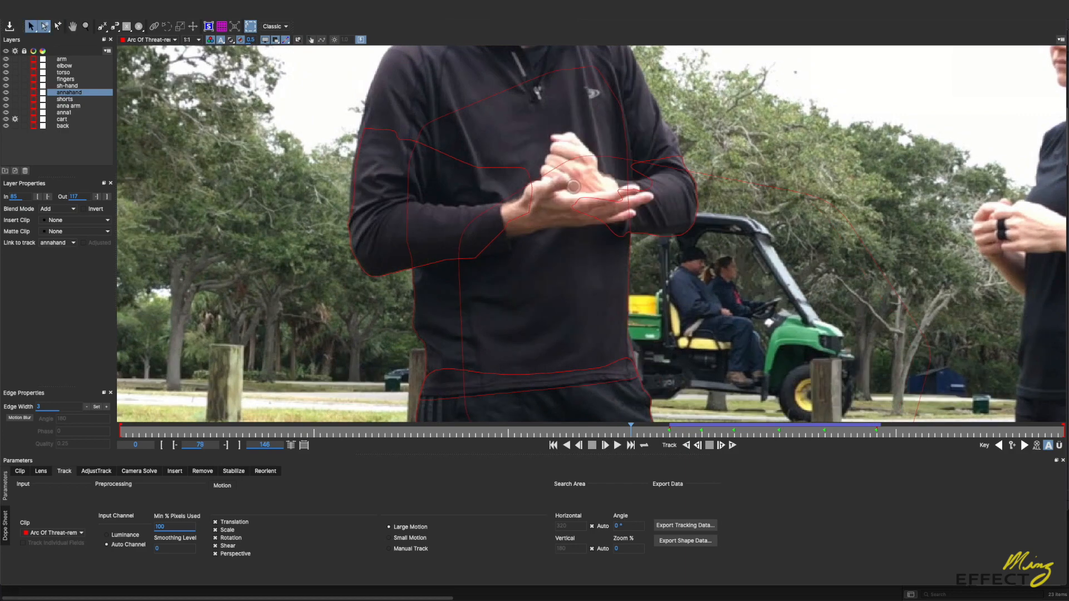
drag(630, 430, 543, 427)
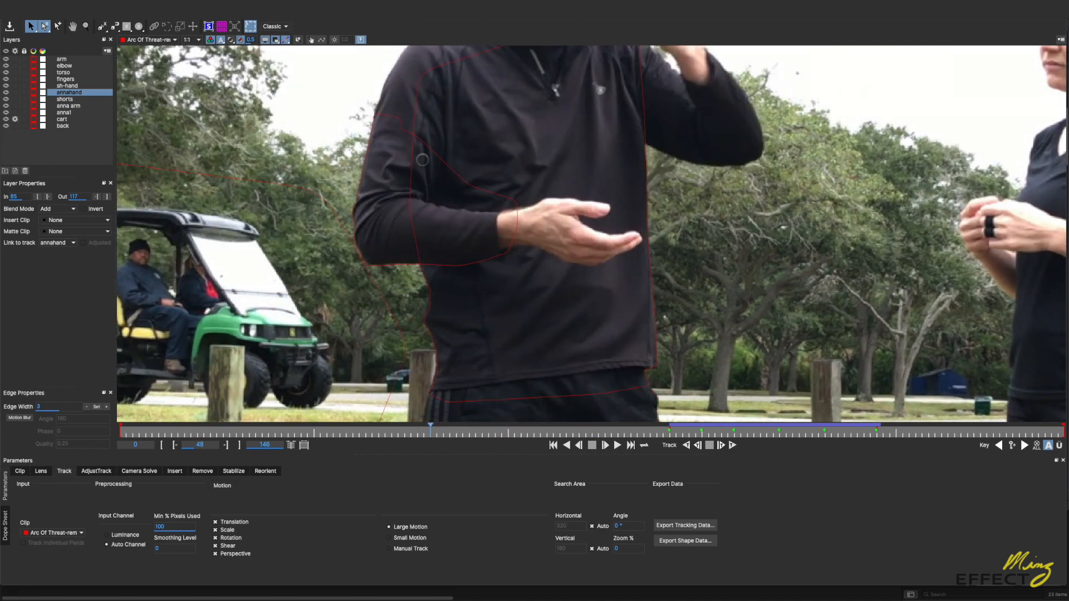
Step: Select the elbow layer's shape and review how its keyframed outline follows the sleeve between about frames 48 and 81
click(436, 154)
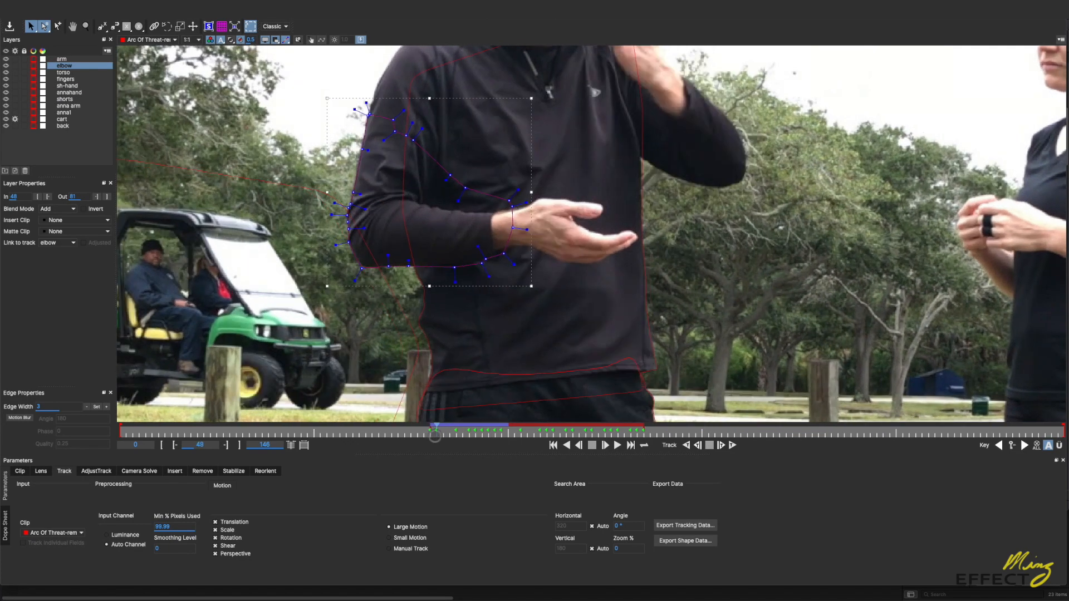
drag(472, 437, 638, 437)
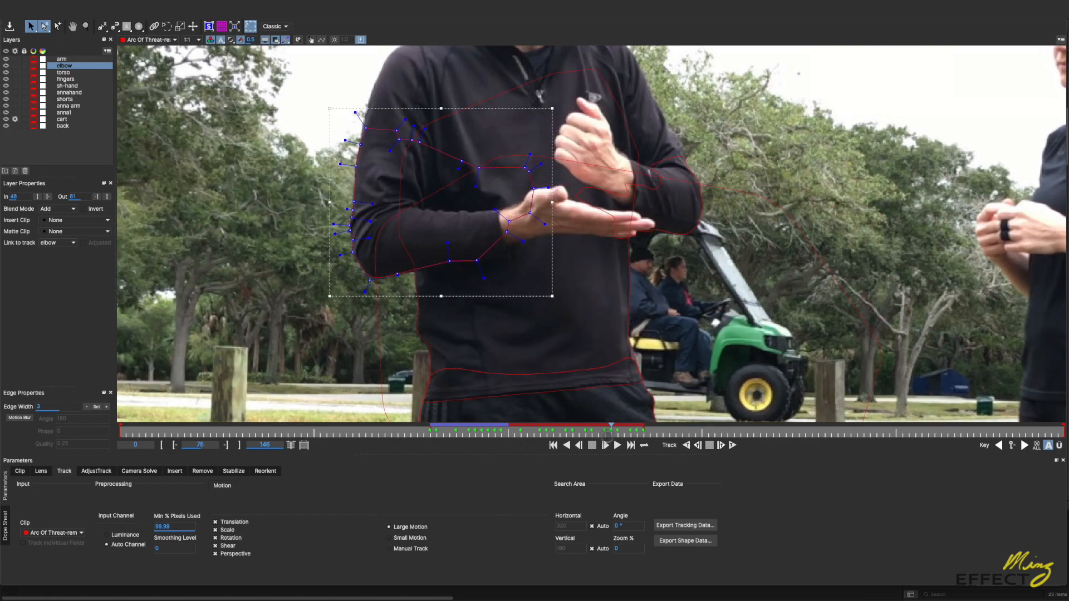
drag(610, 433, 465, 433)
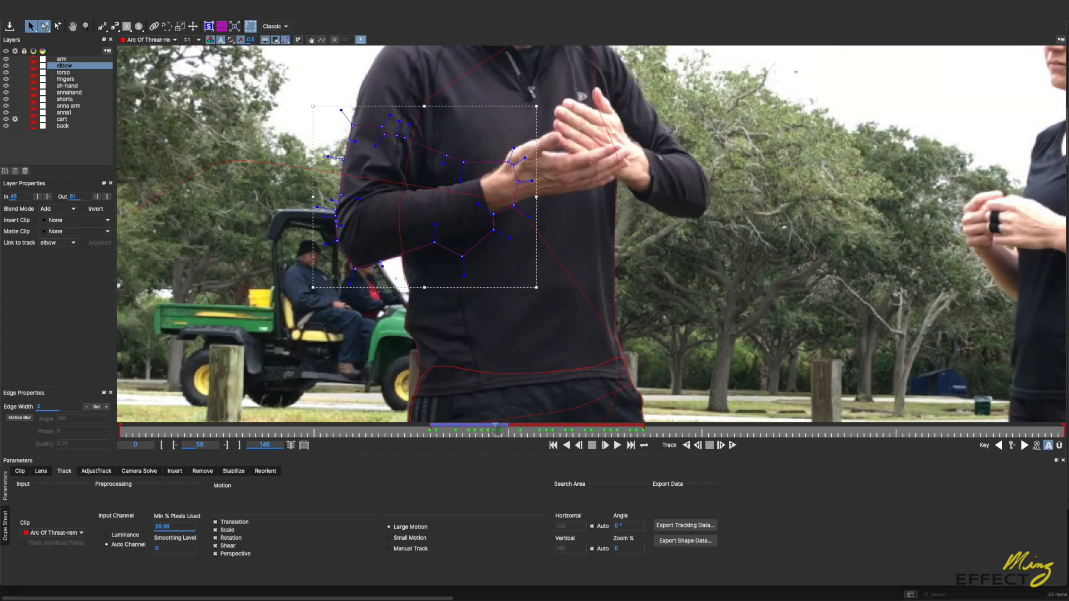
drag(497, 433, 634, 439)
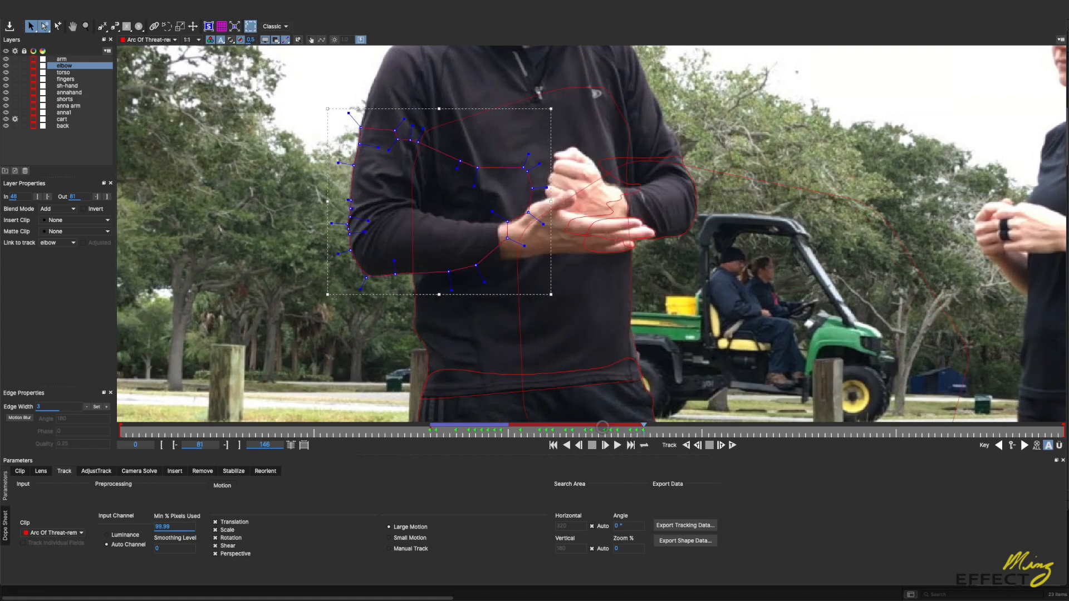
Step: Review the torso layer's outline back to frame 64 and the fingers layer's shape at frame 82
click(447, 378)
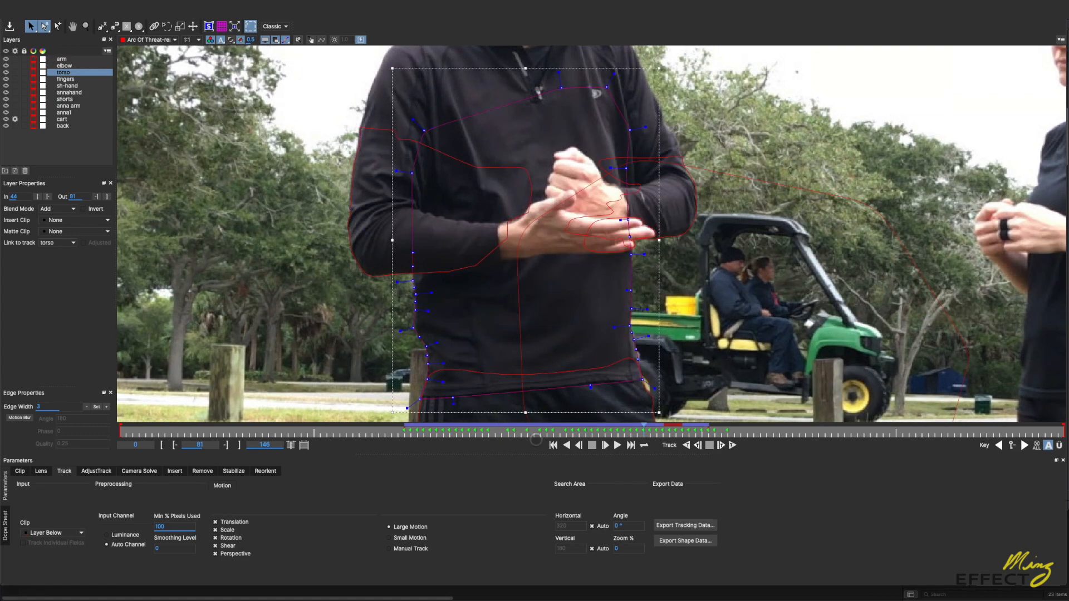
mouse_move(536, 439)
mouse_down()
mouse_move(479, 436)
mouse_move(659, 438)
mouse_move(526, 438)
mouse_up()
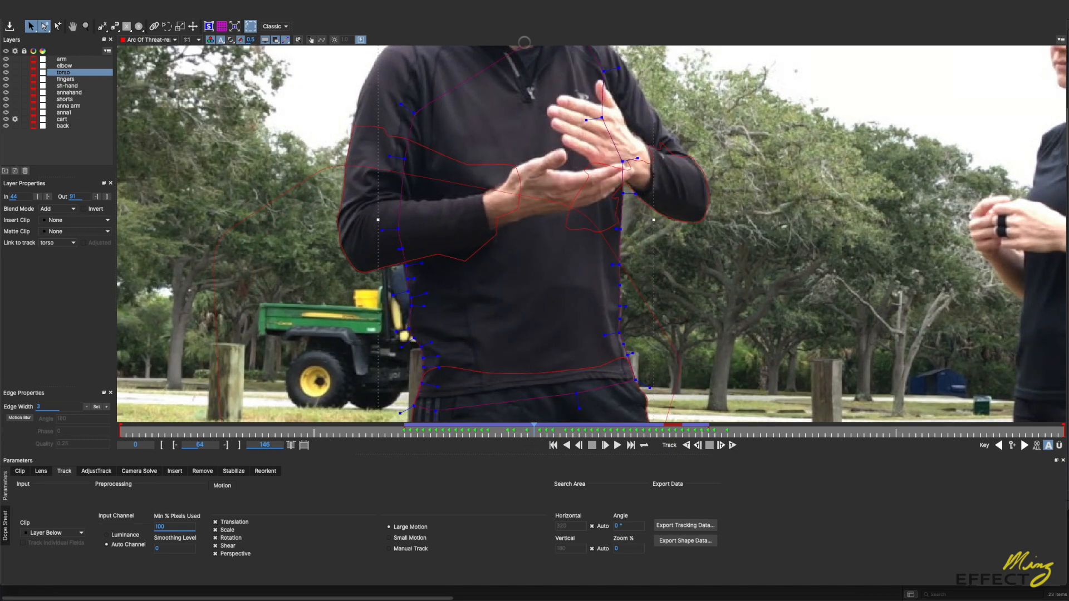
click(63, 79)
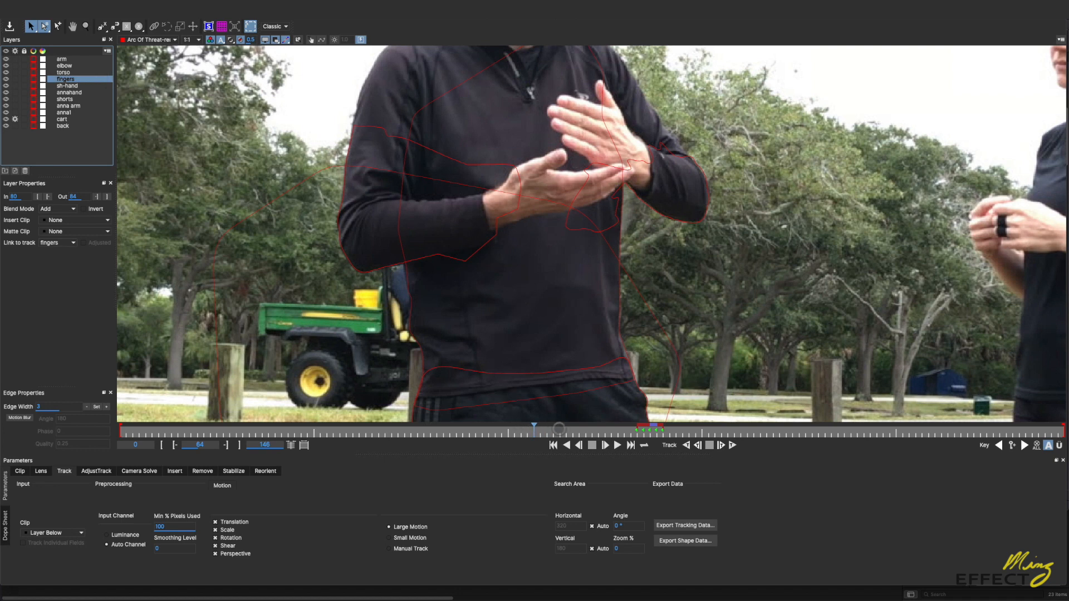
drag(600, 428, 650, 433)
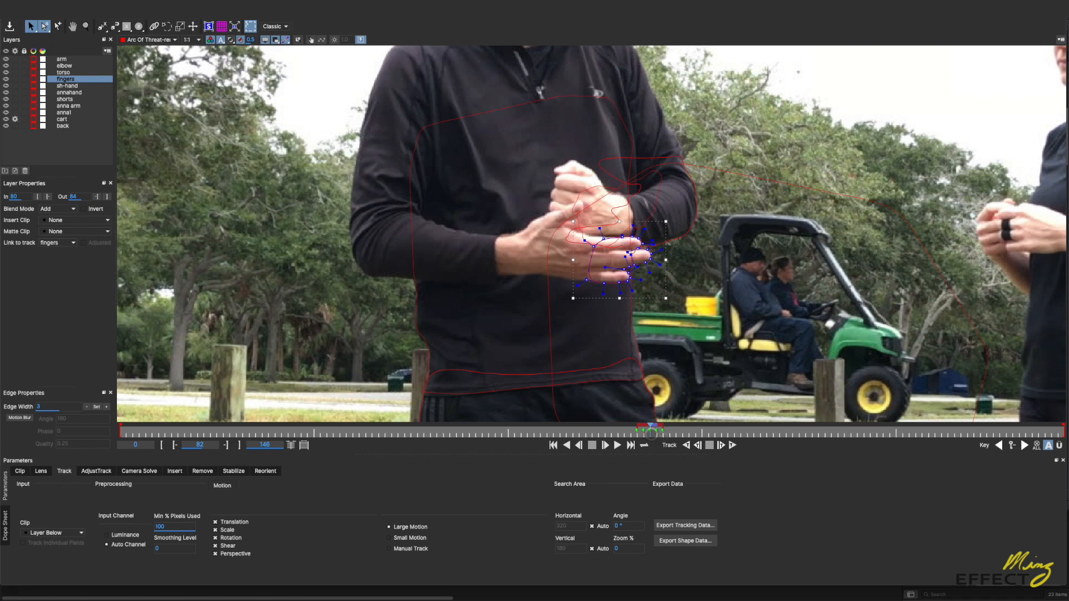
Step: Trim the fingers layer's range to end at frame 81
click(660, 434)
drag(661, 433, 647, 434)
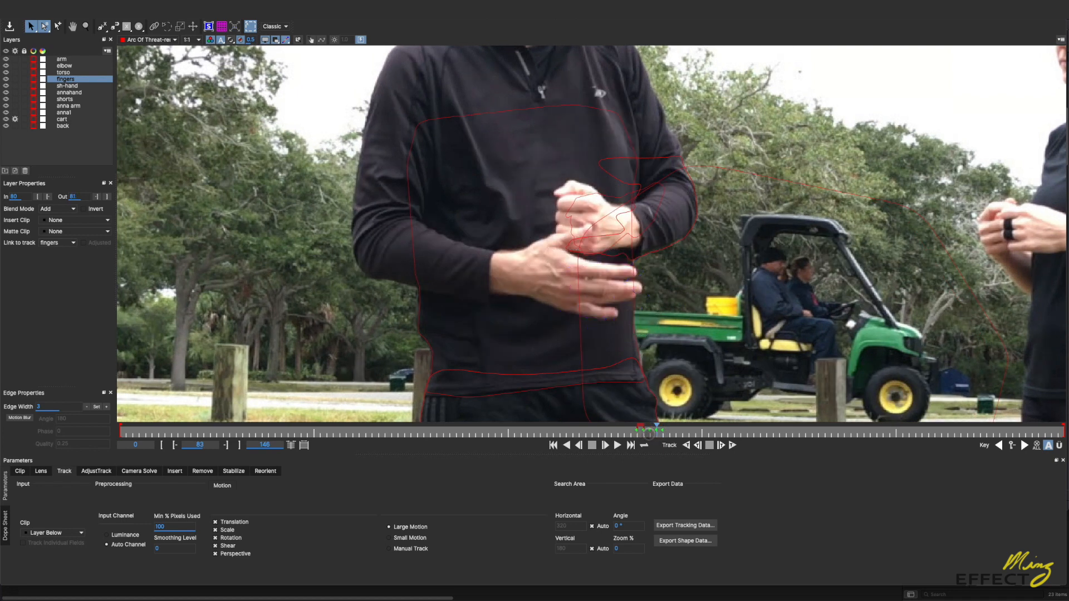
click(660, 432)
click(657, 433)
Step: View the whole shot and check the masks around the man and the cart between frames 72 and 75
key(z)
drag(607, 240, 508, 261)
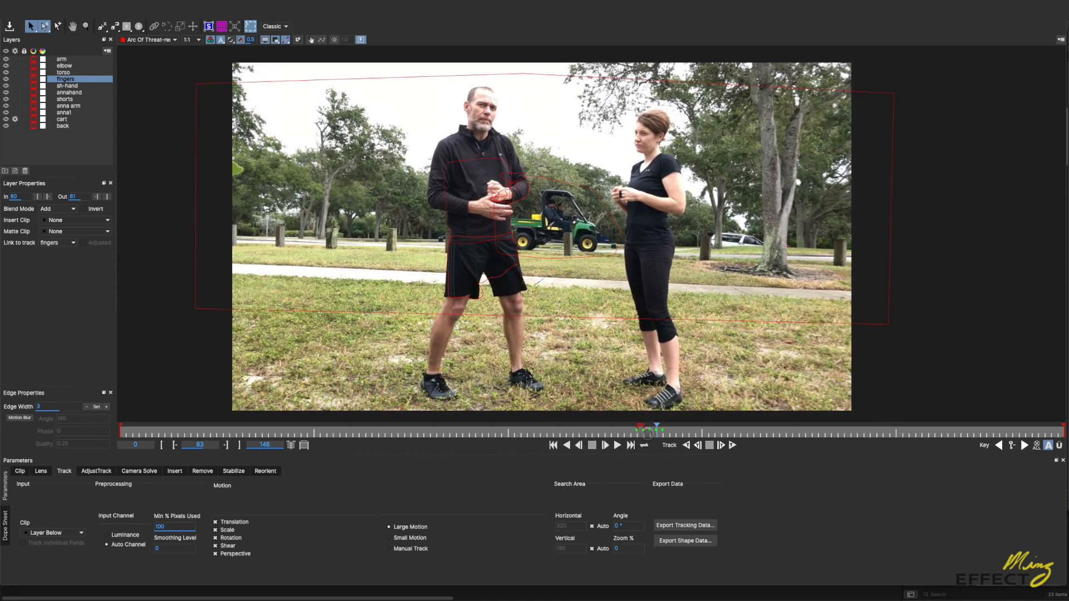
click(630, 433)
drag(631, 433, 585, 433)
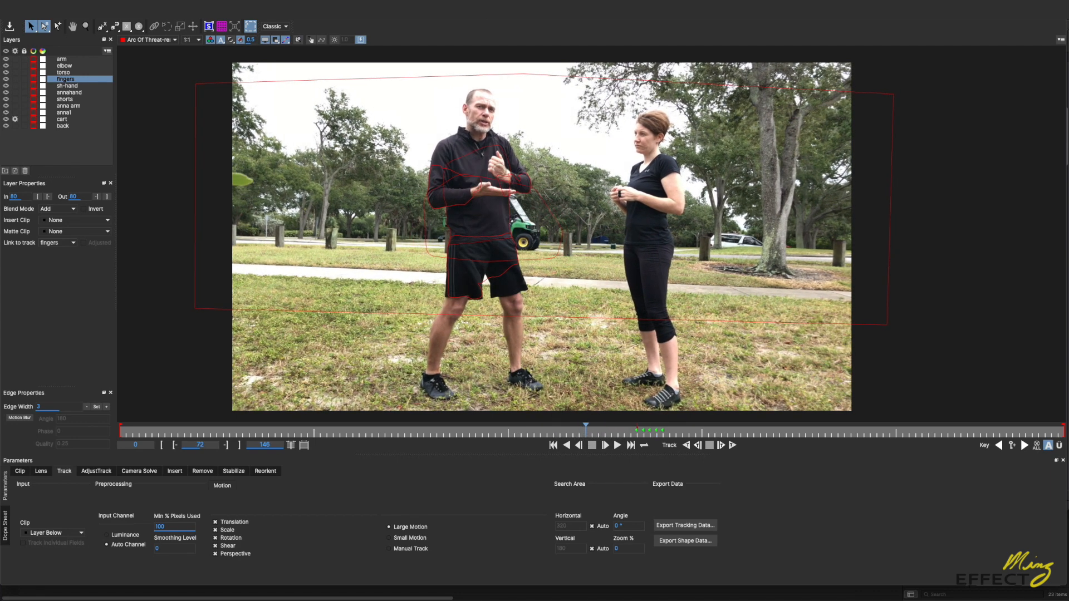
key(Right)
key(Right)
key(Right)
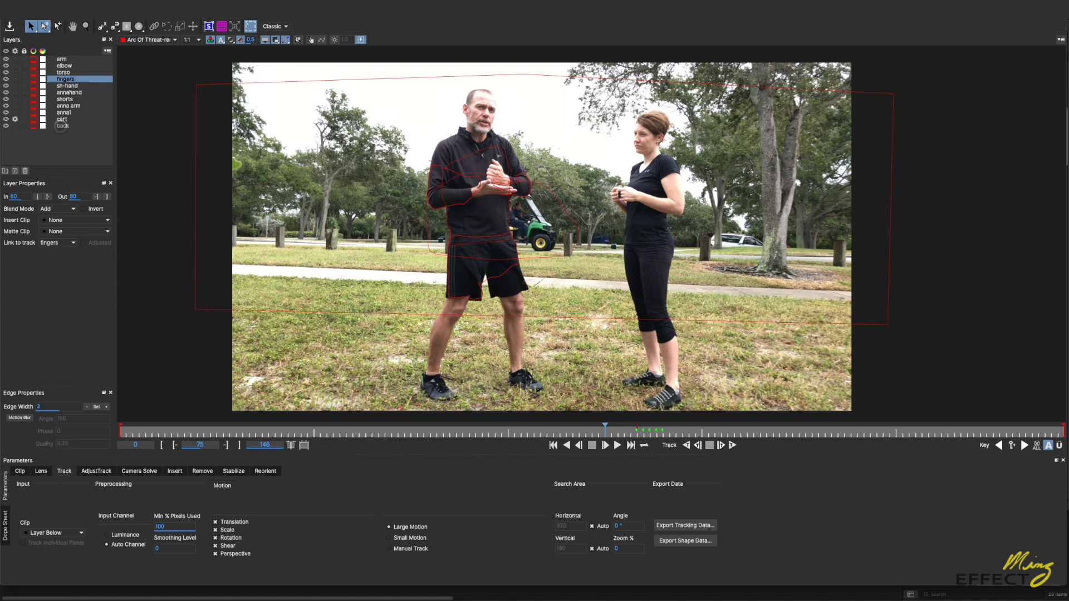
Step: Go through the back, cart, anna arm, shorts, annahand, sh-hand, fingers and elbow layers to review their shapes and frame ranges
click(62, 126)
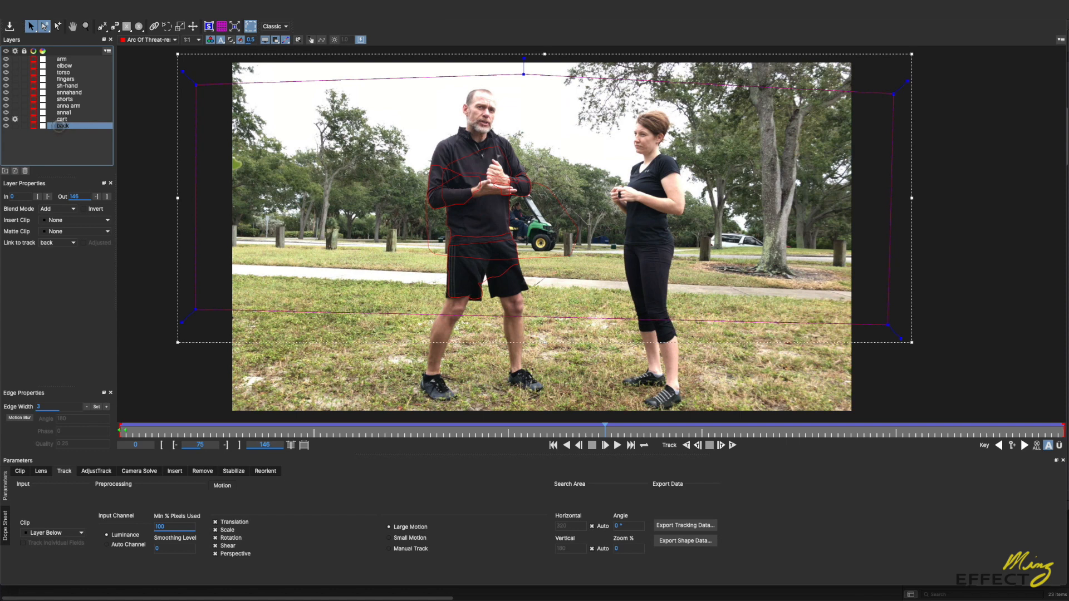
click(61, 119)
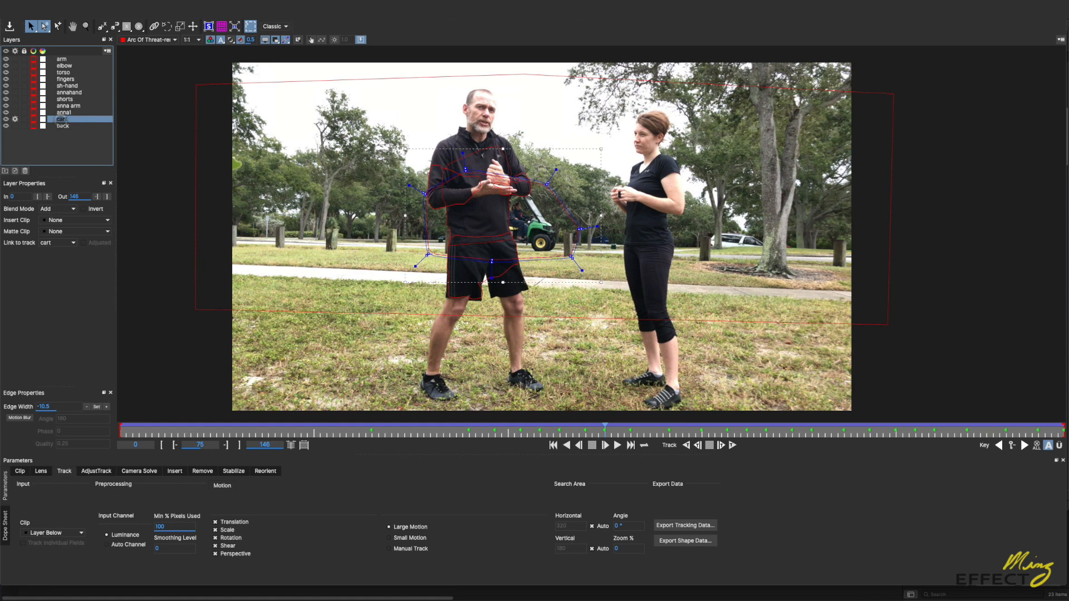
click(64, 106)
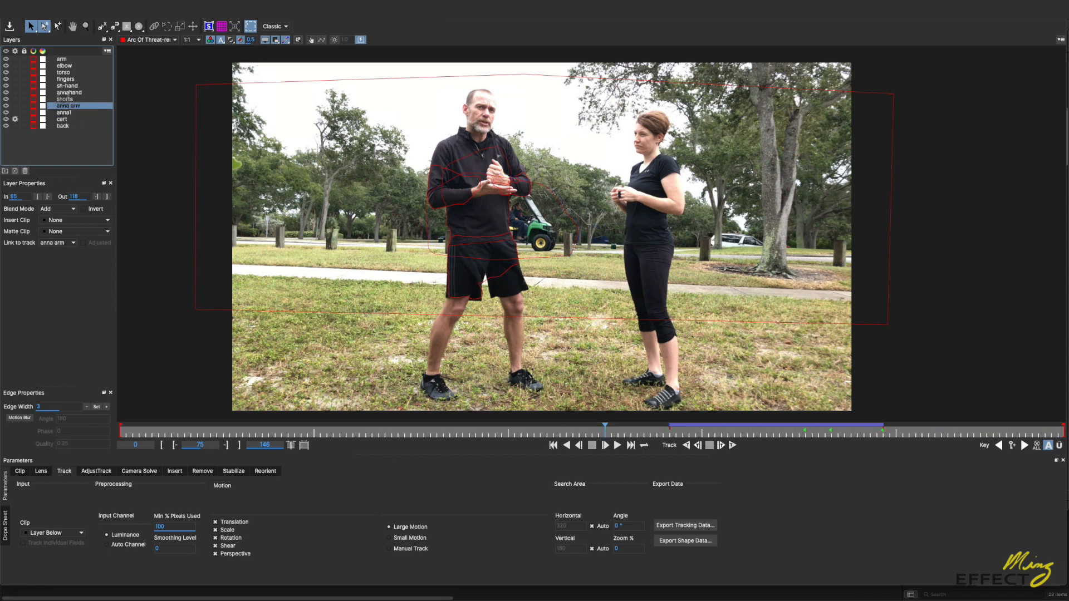
click(64, 99)
click(68, 93)
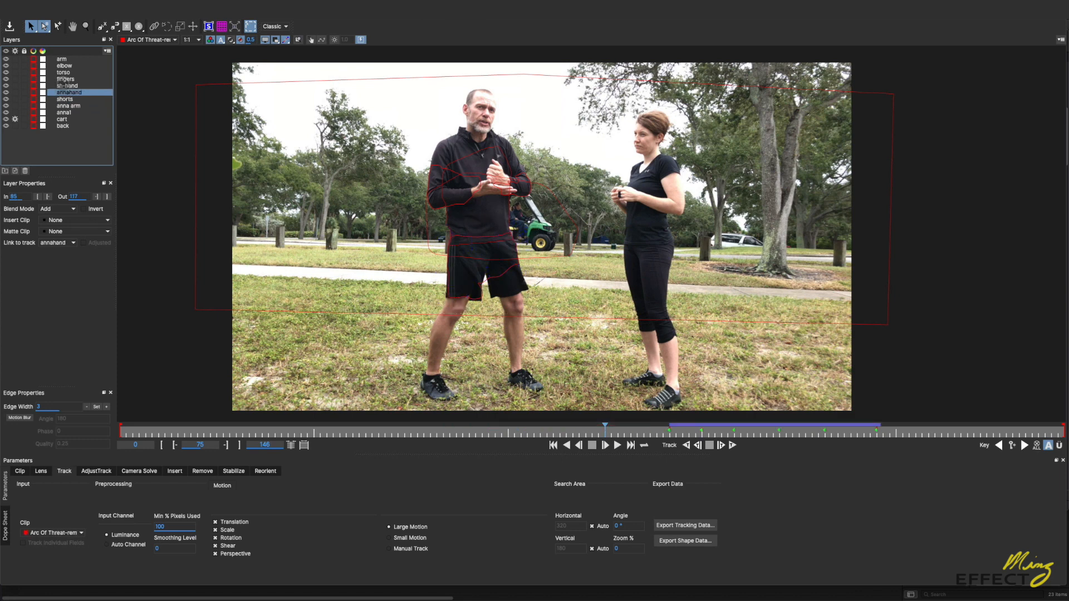
click(65, 86)
click(65, 79)
click(64, 66)
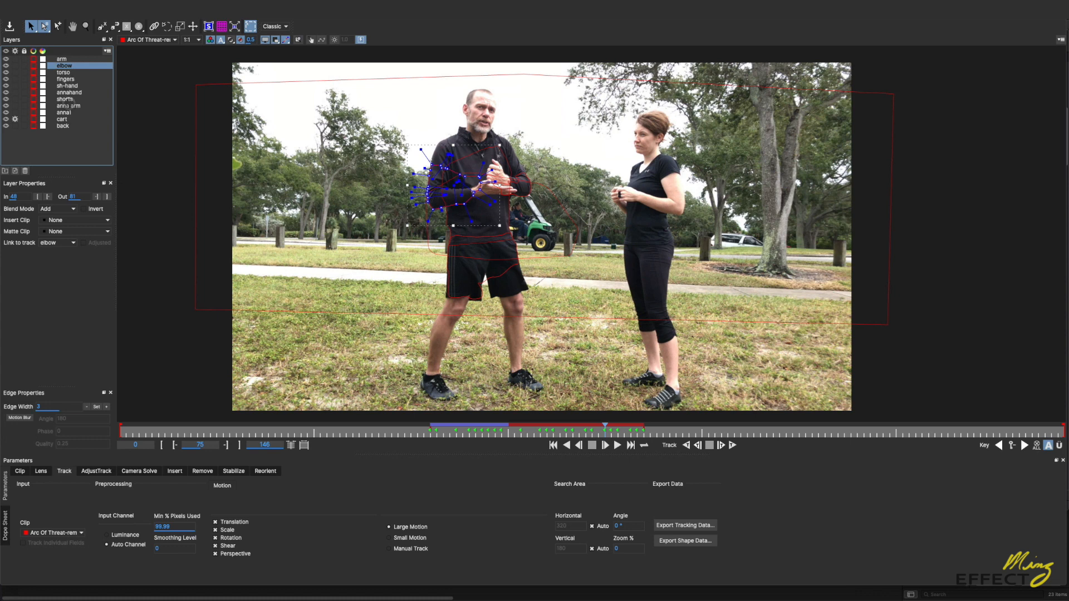
Step: Render the removal of the cart layer at frame 72 with the Remove module
click(64, 119)
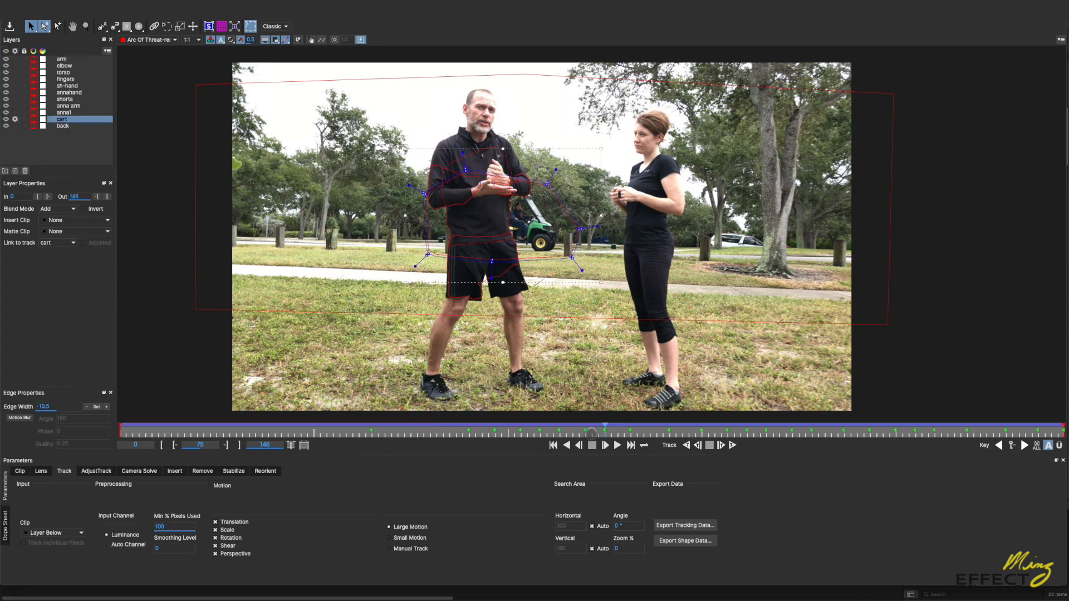
drag(604, 431, 582, 434)
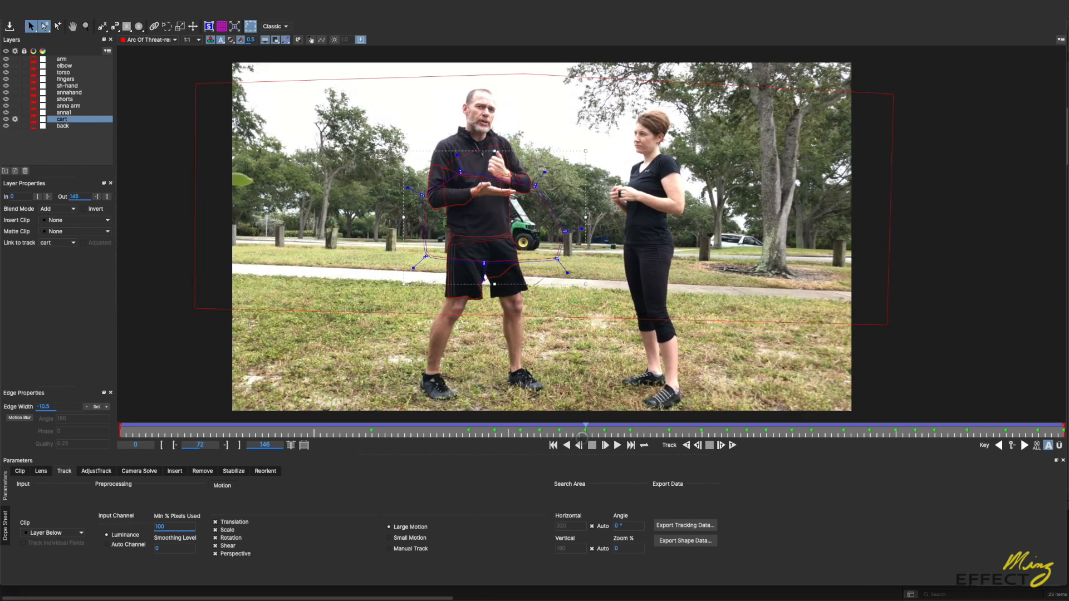
click(203, 471)
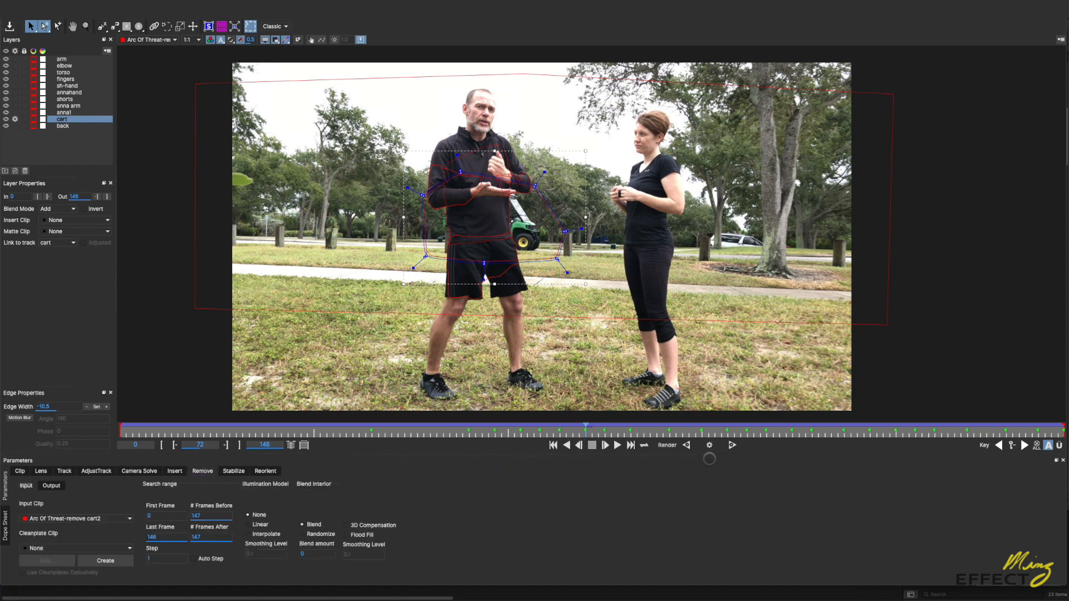
click(709, 445)
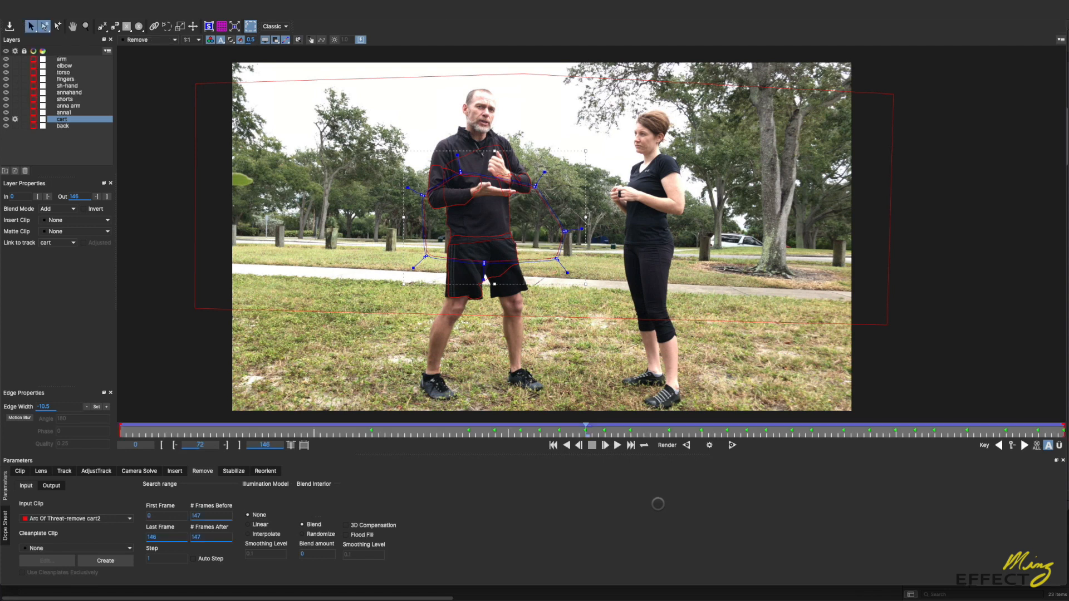
click(709, 445)
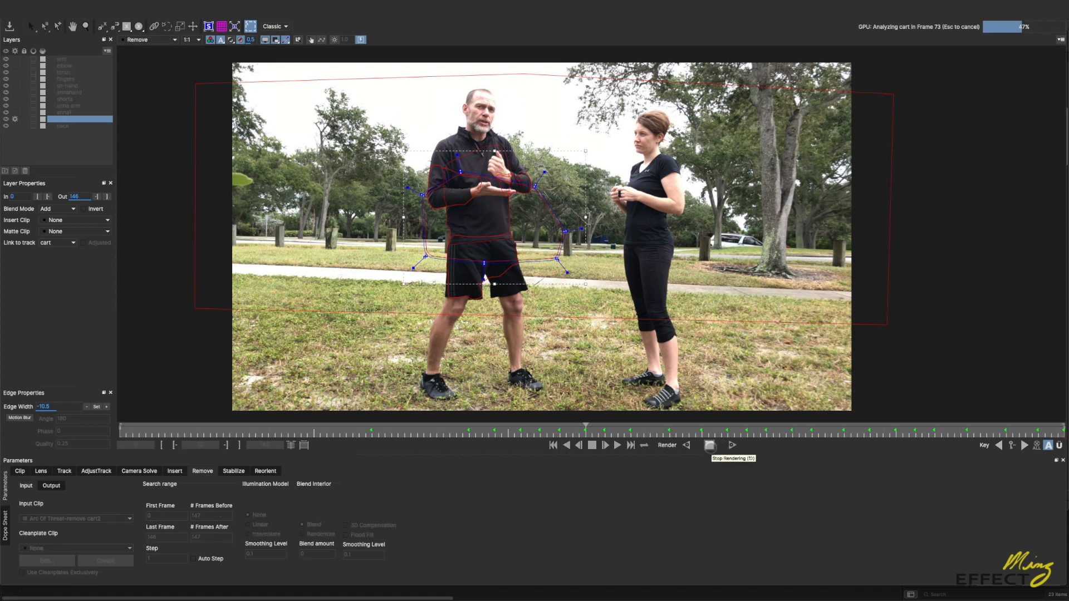